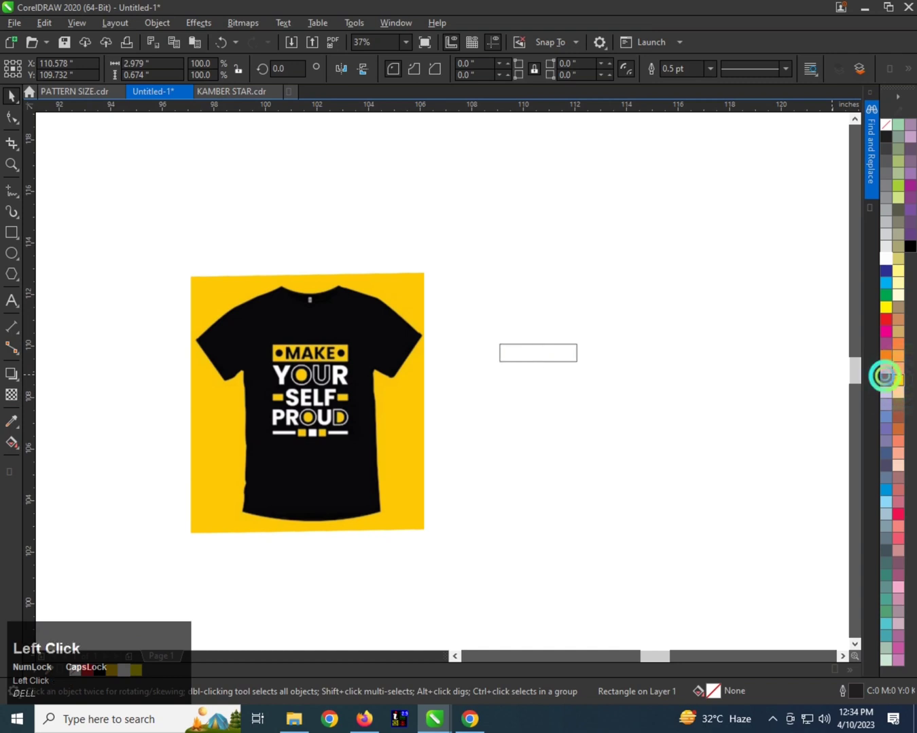
Fill the small rectangle beside the shirt image with yellow and remove its outline.
left_click(889, 378)
scroll(553, 346, "up", 2)
scroll(273, 289, "down", 2)
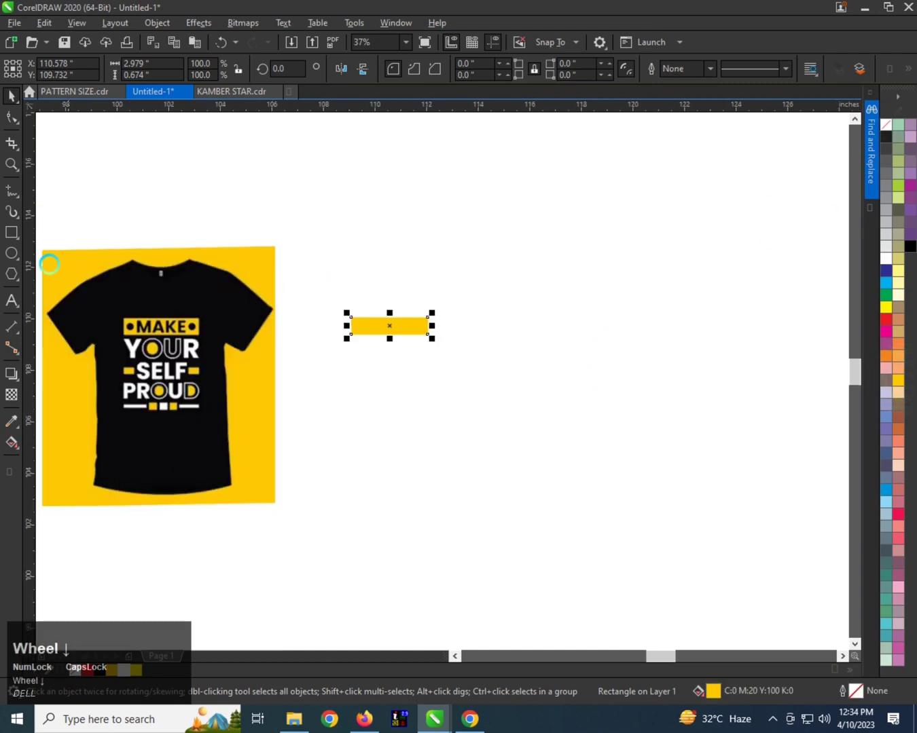
Draw a rectangle about 7.85 by 9.84 inches around the yellow bar, beside the shirt image.
left_click(12, 230)
mouse_move(275, 245)
left_mouse_down()
mouse_move(501, 454)
mouse_move(497, 491)
mouse_move(478, 499)
left_mouse_up()
key("space")
left_click_drag(352, 382, 374, 381)
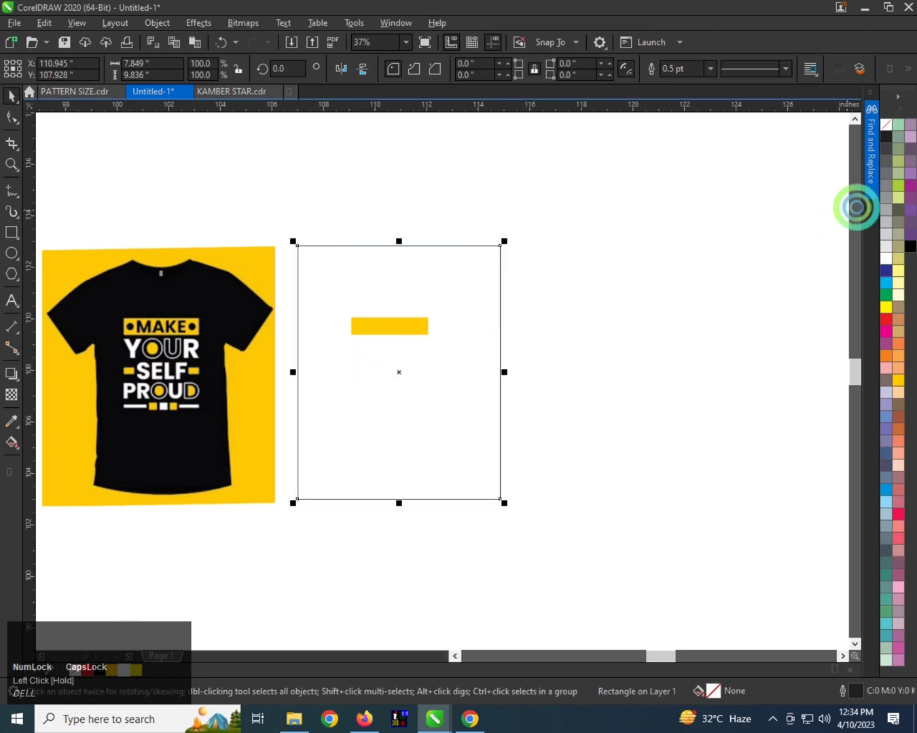
Fill the large rectangle with black and send it behind the yellow bar.
left_click(910, 246)
left_click(765, 256)
left_click(347, 308)
key("shift+Page_Down")
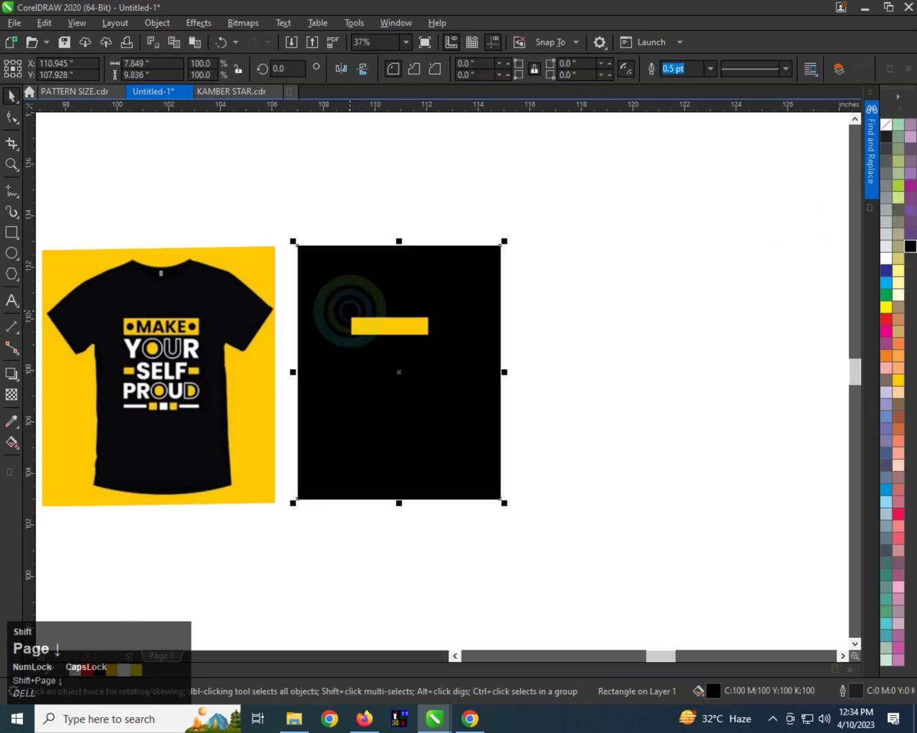
Centre the yellow bar horizontally on the black rectangle.
left_click(382, 318)
left_click(428, 288, "shift")
key("c")
left_click(509, 267)
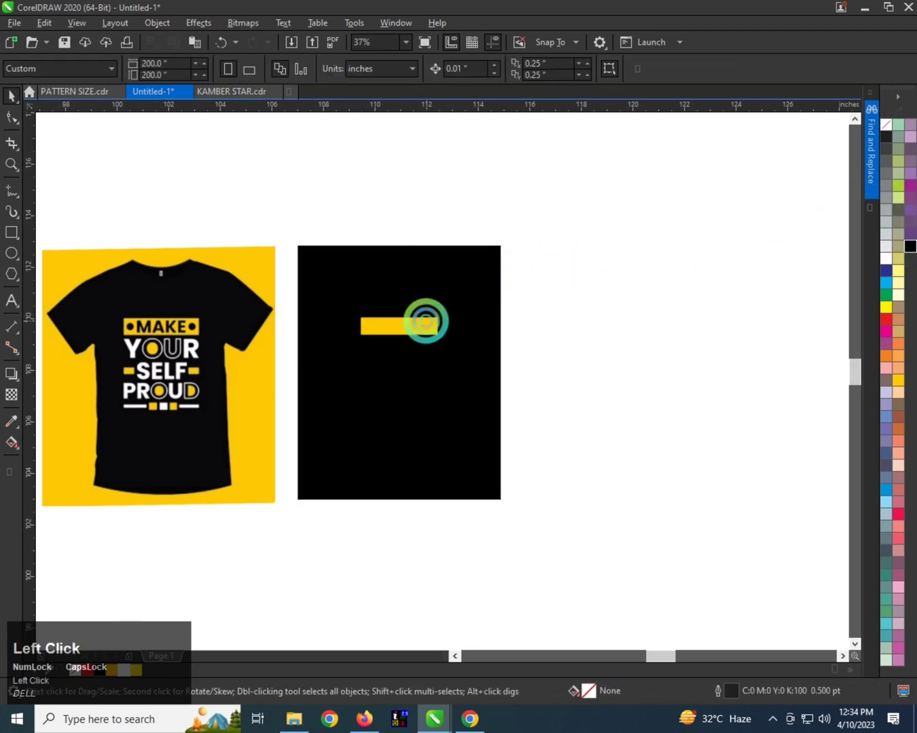
left_click(423, 319)
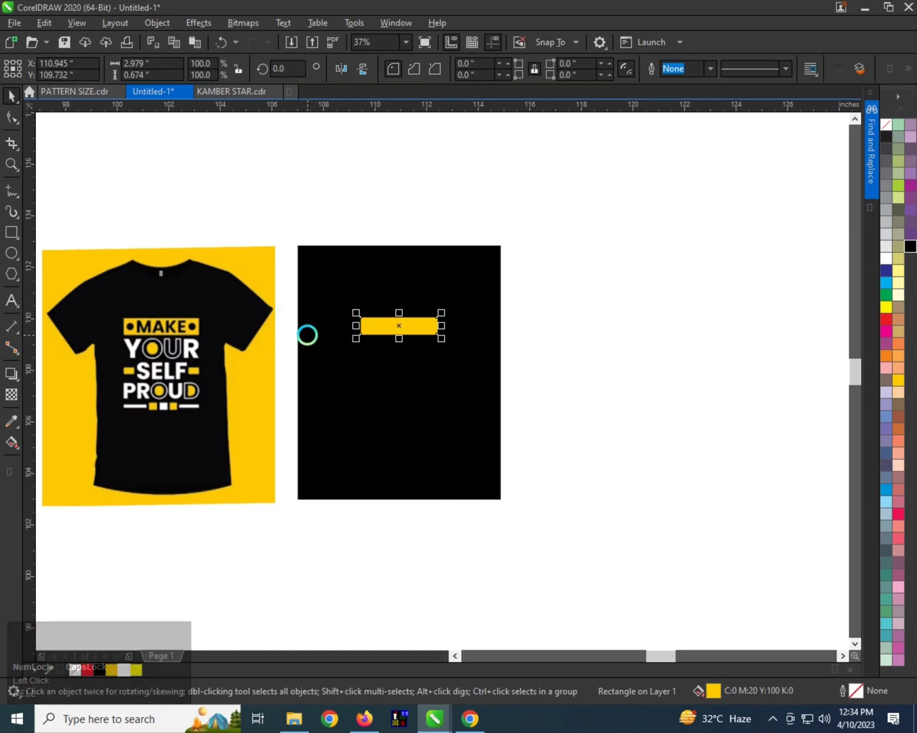
Add the artistic text MAKE on the yellow bar.
scroll(308, 334, "up", 2)
left_click(9, 300)
left_click(430, 320)
scroll(415, 327, "up", 2)
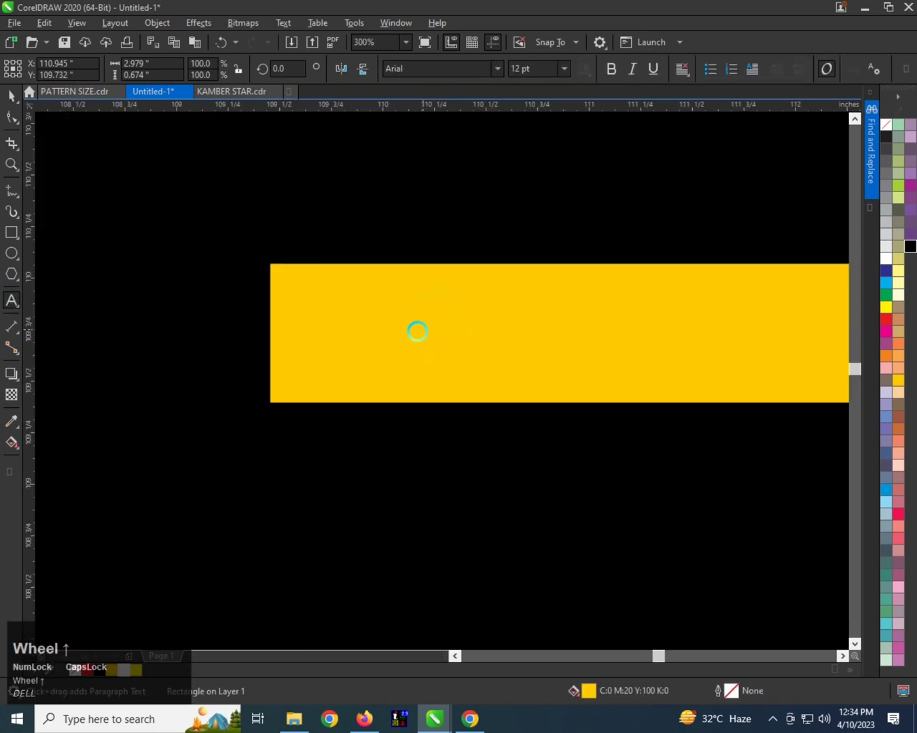
left_click(429, 337)
type("MAK")
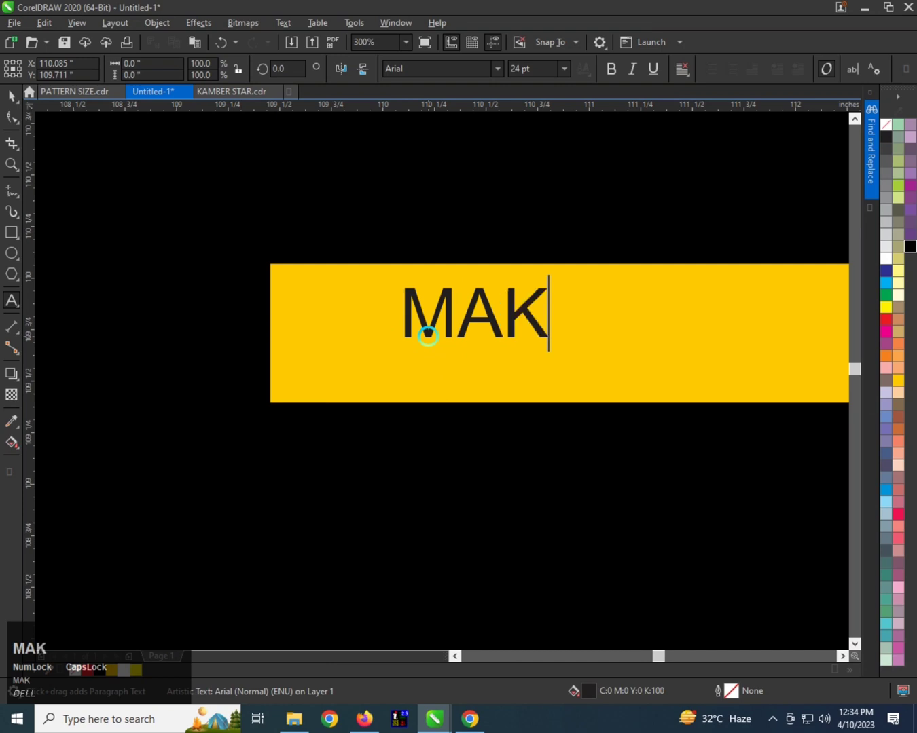
type("E")
key("ctrl+space")
Set the MAKE text in Arial MT Black and fill it with the document's rich black.
scroll(424, 336, "down", 1)
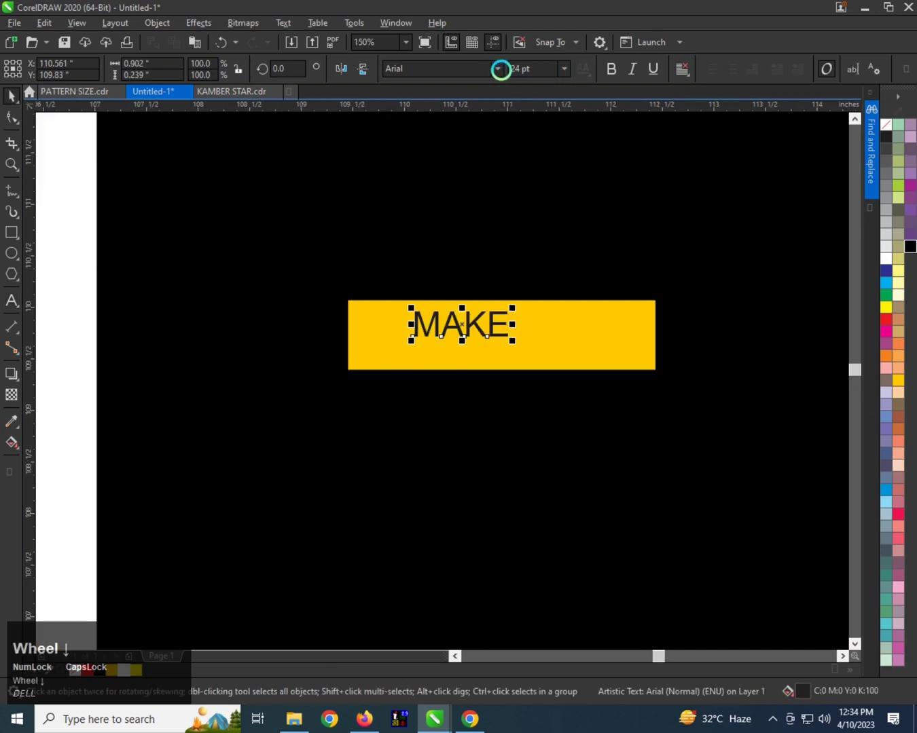
left_click(498, 69)
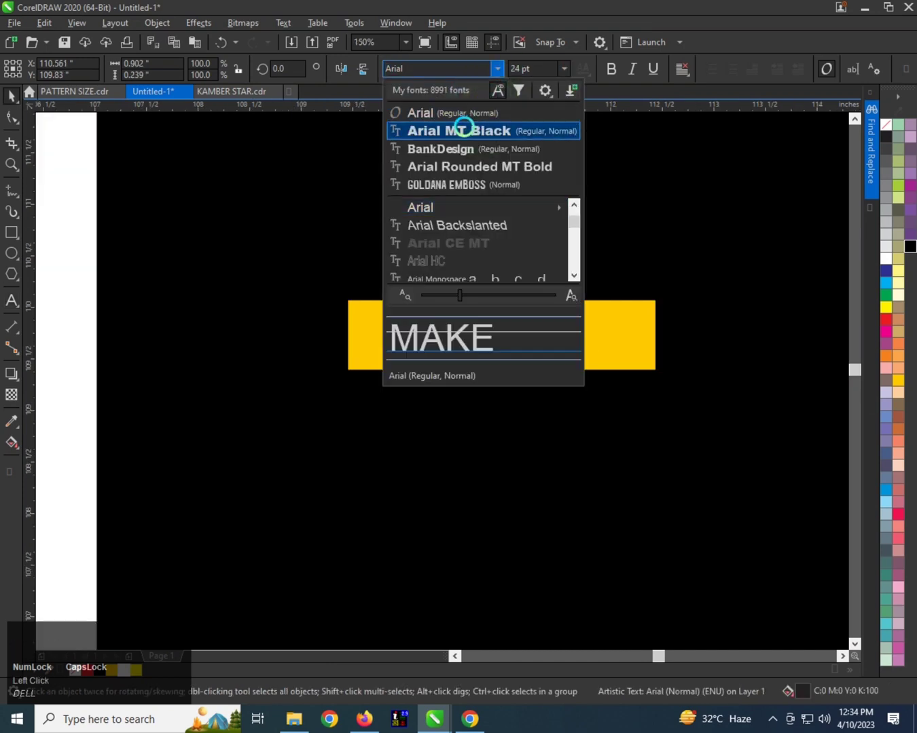
left_click(464, 129)
scroll(419, 321, "up", 1)
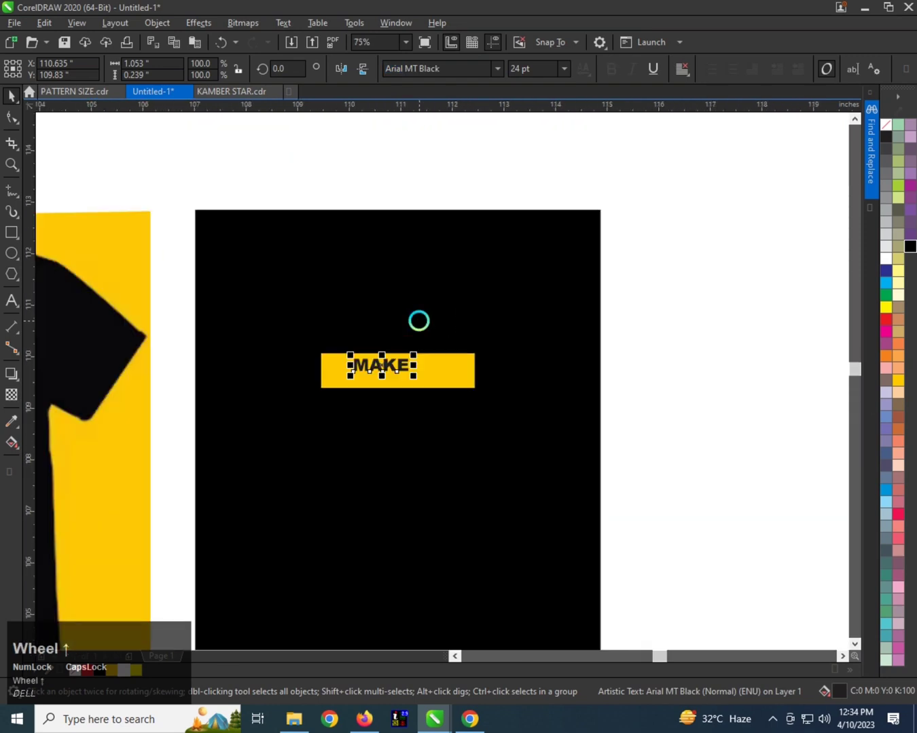
left_click(910, 246)
Enlarge the MAKE text to nearly fill the bar's height and centre it on the yellow bar.
scroll(511, 327, "down", 1)
scroll(475, 359, "up", 3)
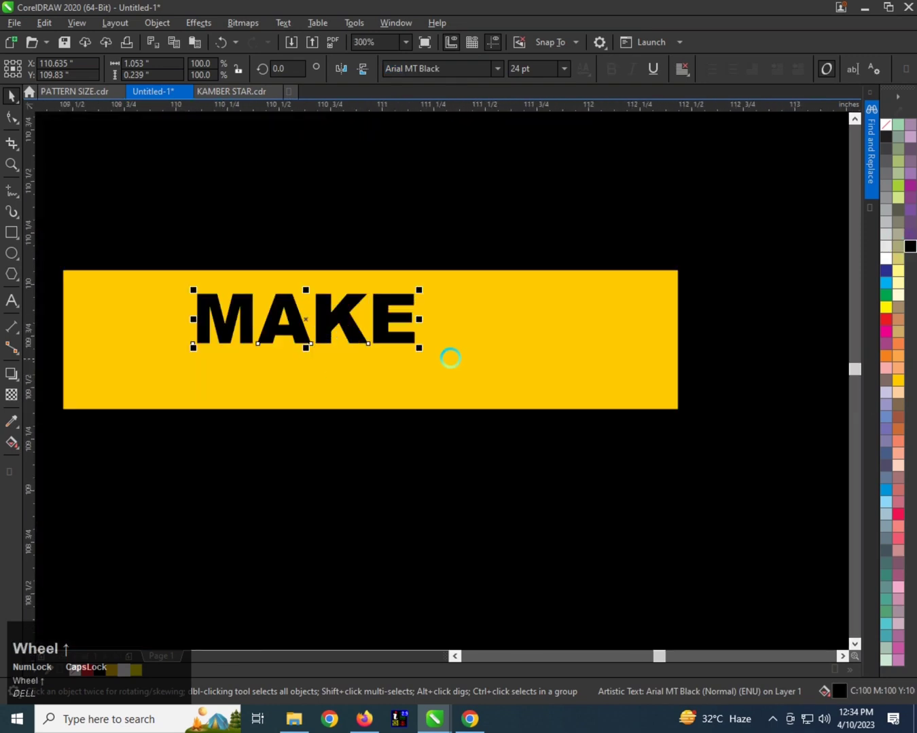
left_click_drag(419, 289, 504, 242)
left_click(531, 303, "shift")
key("c")
key("e")
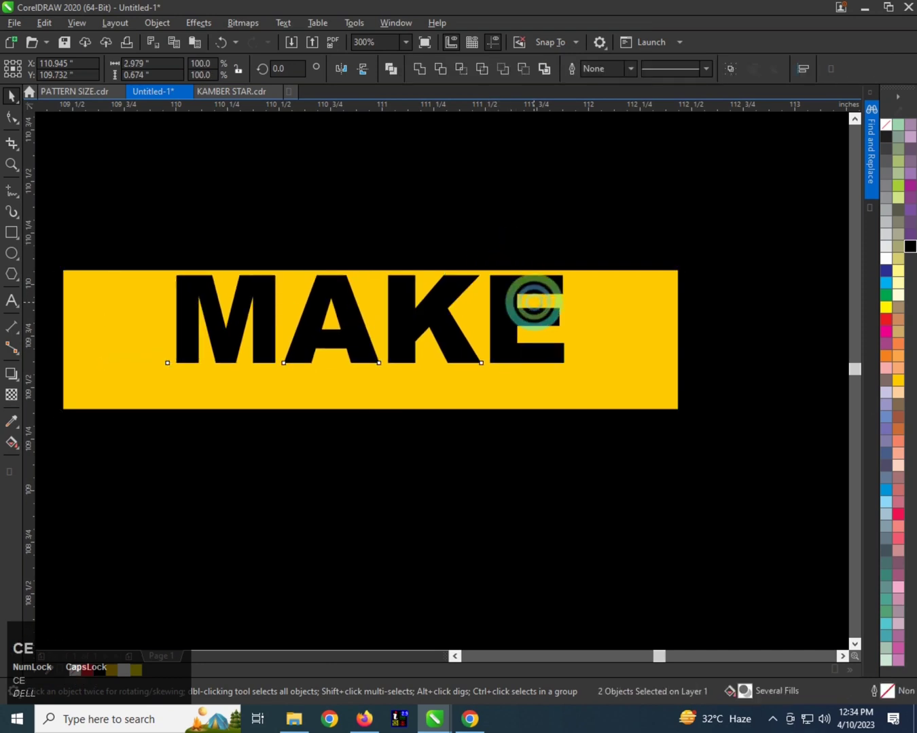
scroll(317, 370, "down", 1)
left_click(763, 317)
Enlarge the MAKE text slightly to about 2.06 inches wide and recentre it on the yellow bar.
left_click(423, 354)
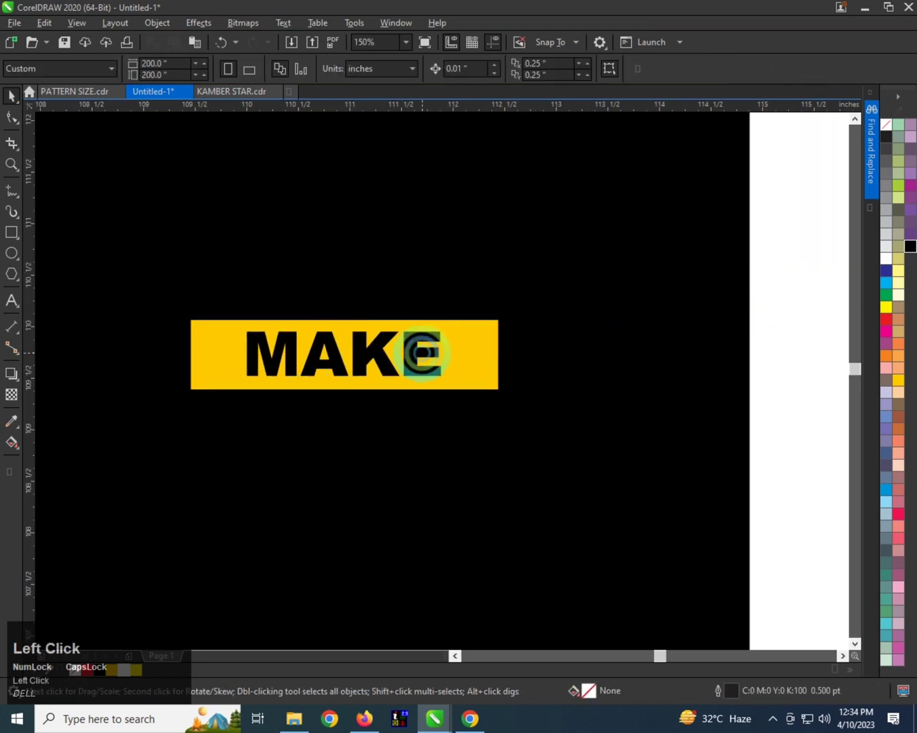
scroll(377, 346, "up", 1)
left_click_drag(509, 315, 530, 309)
left_click(539, 321, "shift")
key("c")
key("e")
scroll(370, 366, "down", 1)
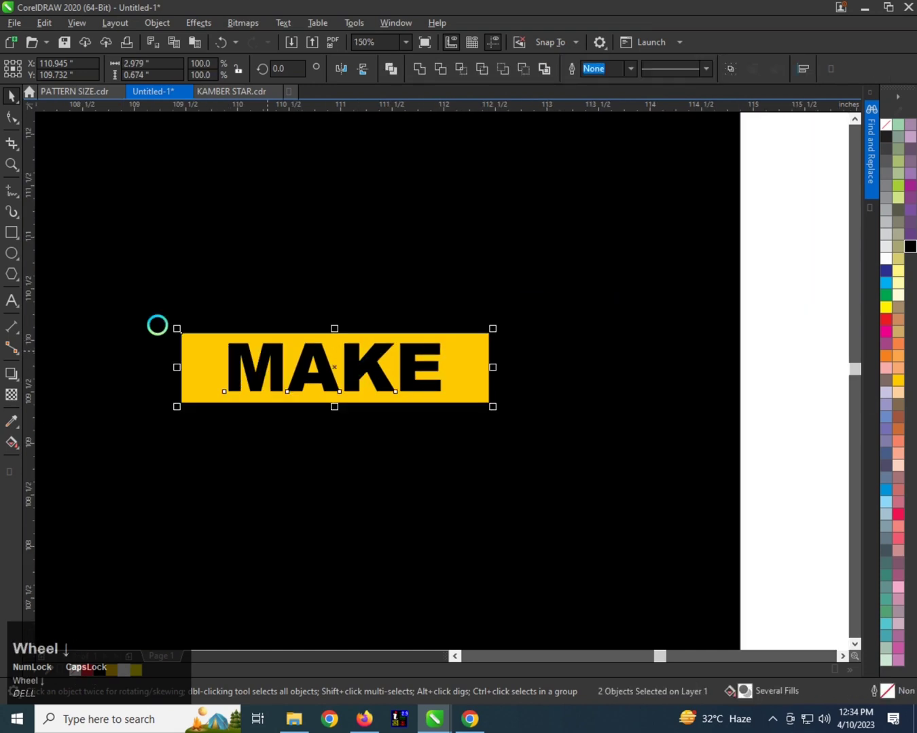
Draw a circle about 0.31 inches across after the E of MAKE, filled black without an outline.
left_click(11, 252)
scroll(455, 366, "up", 1)
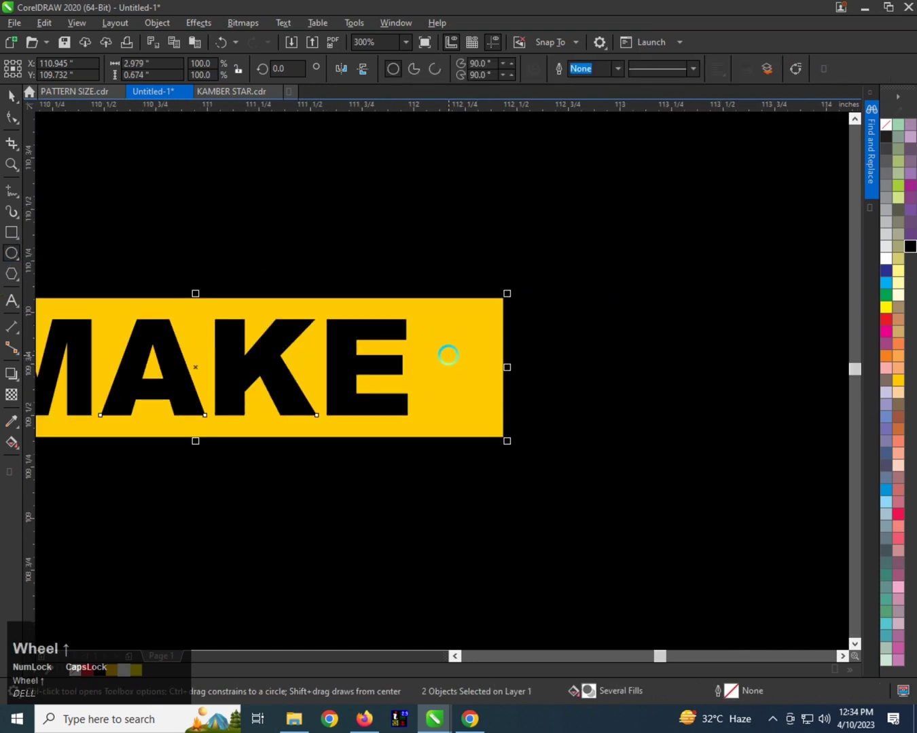
scroll(448, 355, "up", 1)
left_click_drag(438, 354, 545, 454)
key("ctrl+space")
left_click(907, 246)
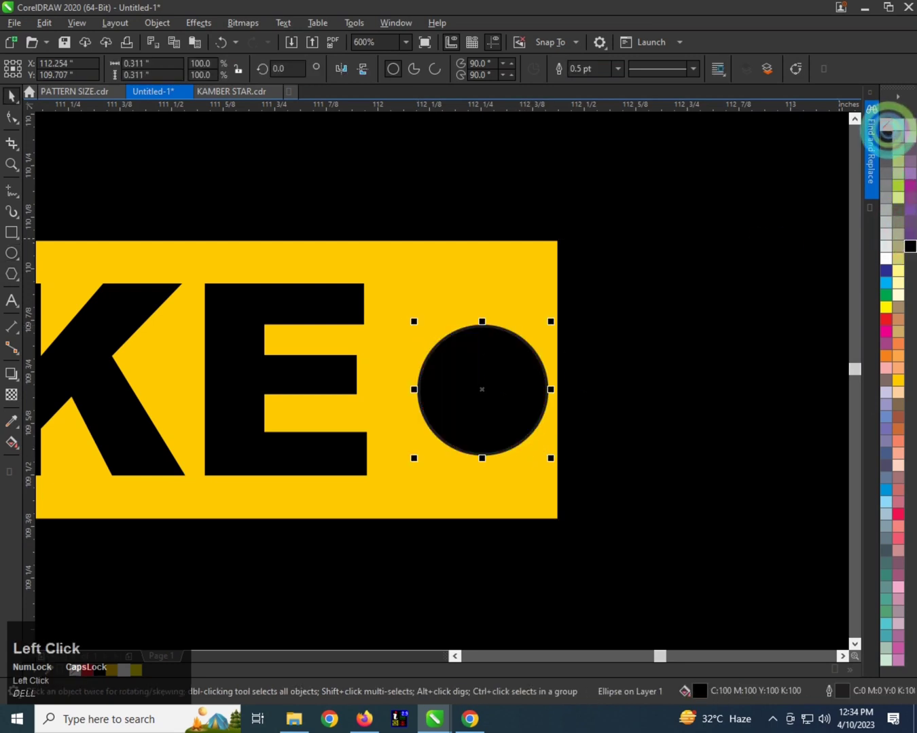
right_click(871, 129)
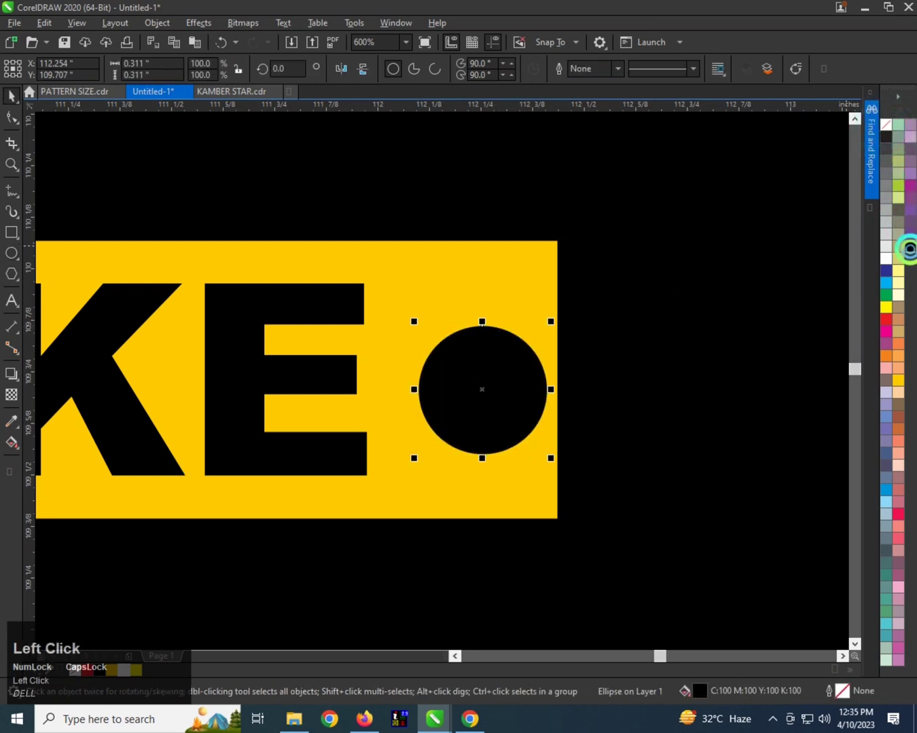
Move the circle closer to the E and place a level copy before the M of MAKE.
left_click_drag(461, 357, 434, 362)
scroll(465, 361, "down", 5)
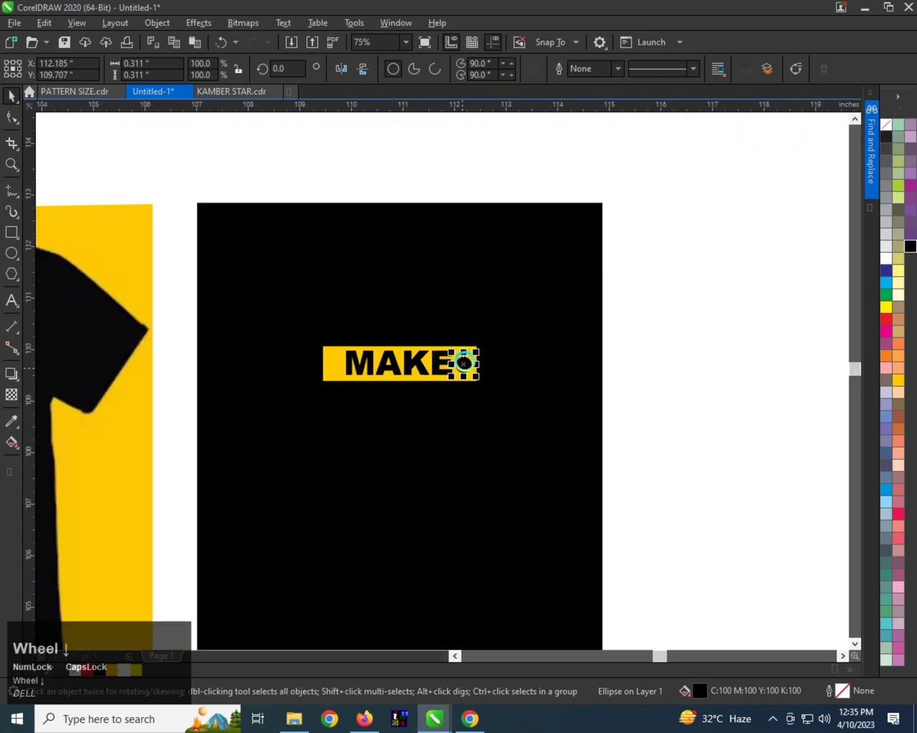
scroll(463, 363, "down", 1)
scroll(465, 362, "up", 2)
left_click_drag(462, 367, 216, 348)
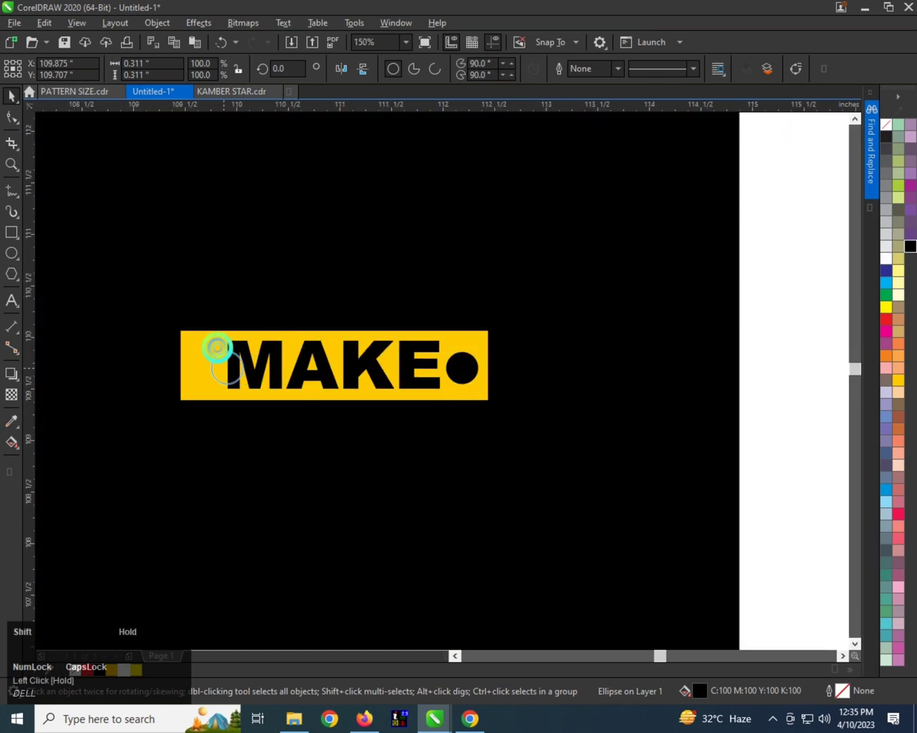
Group the two black circles and centre the group vertically and horizontally on the yellow bar.
scroll(238, 355, "up", 1)
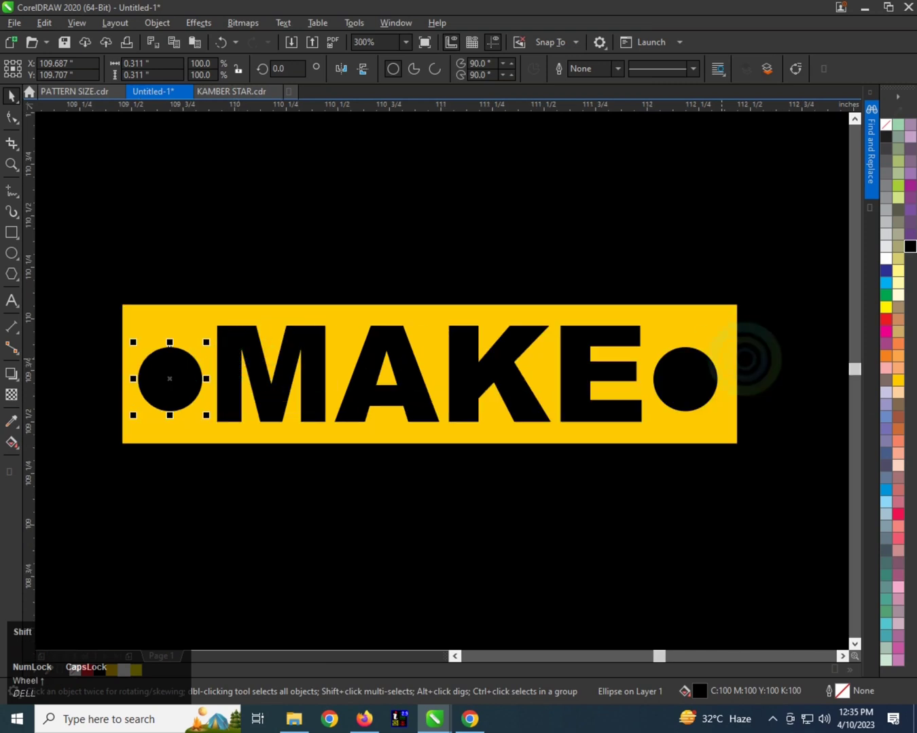
left_click(685, 371, "shift")
key("ctrl+g")
left_click(699, 322, "shift")
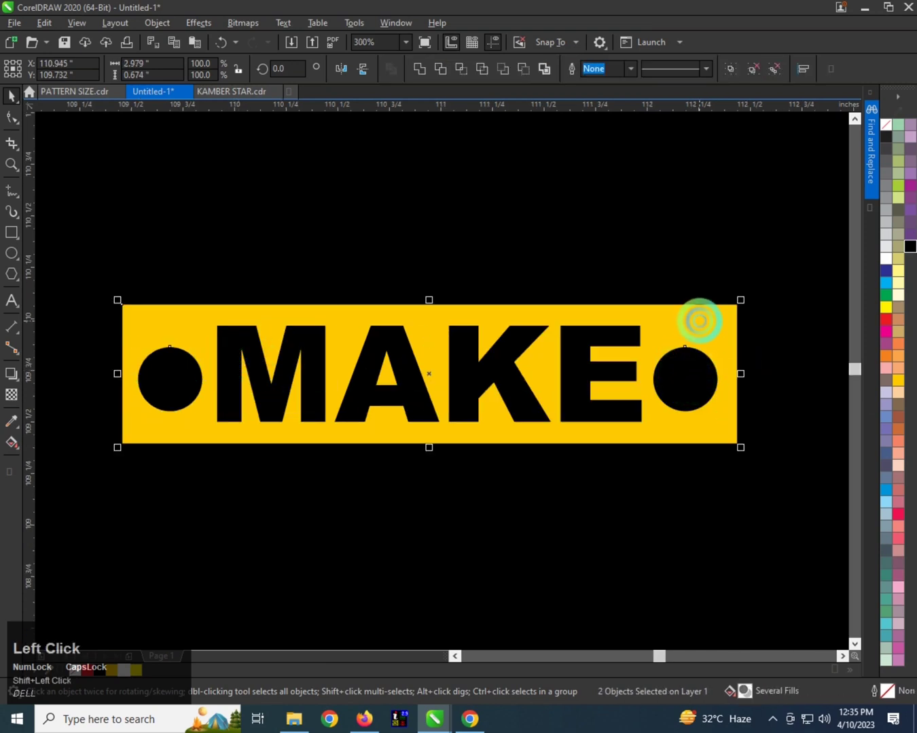
key("e")
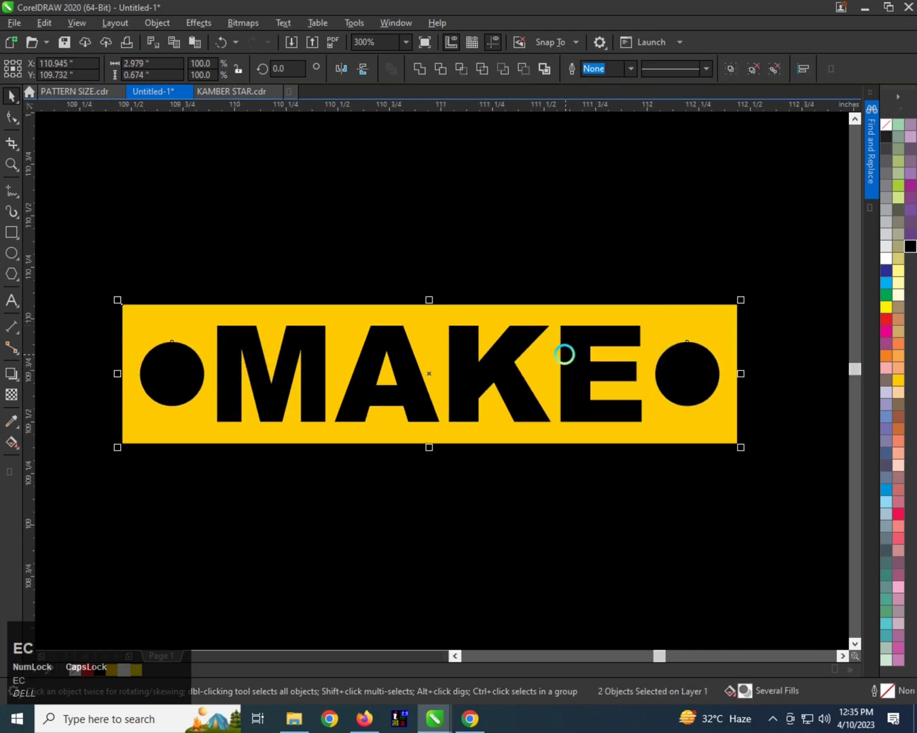
Align the MAKE text to the horizontal centre of the yellow bar.
left_click(575, 344)
left_click(595, 313, "shift")
key("c")
scroll(488, 339, "down", 3)
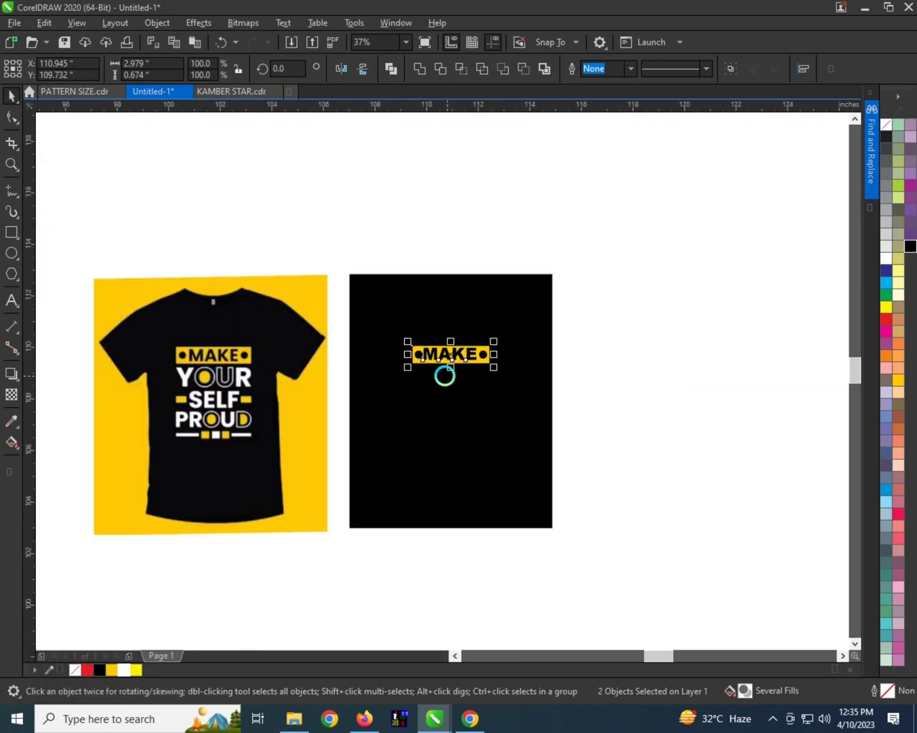
scroll(448, 358, "up", 2)
left_click(590, 261)
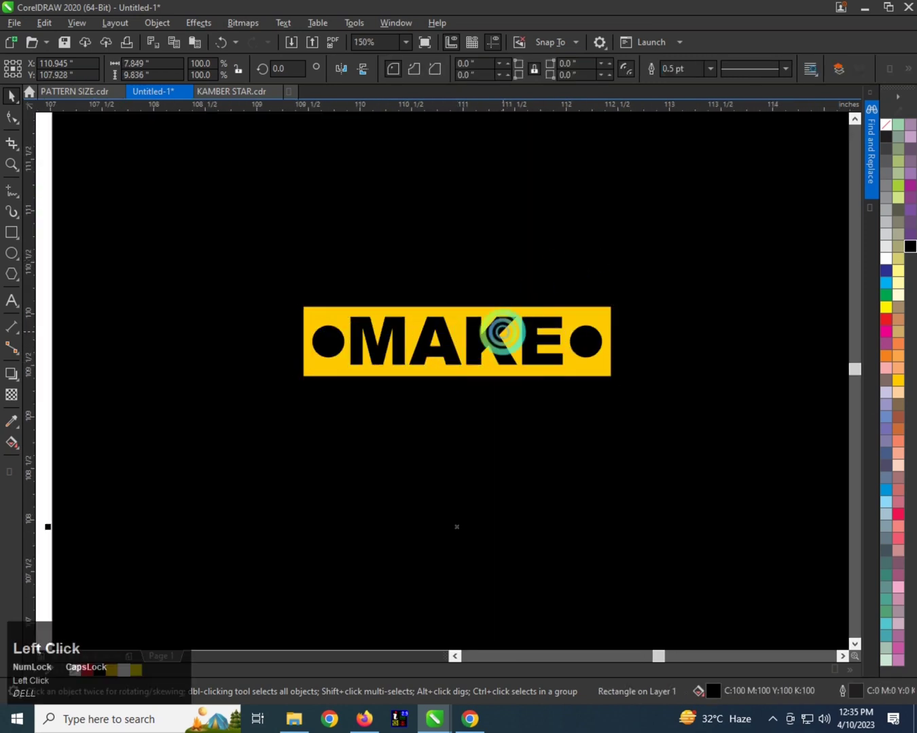
Place a copy of the MAKE text straight below the yellow bar and fill it with white.
left_click(500, 334)
left_click_drag(491, 333, 496, 419)
right_click(496, 421, "shift")
left_click(885, 257)
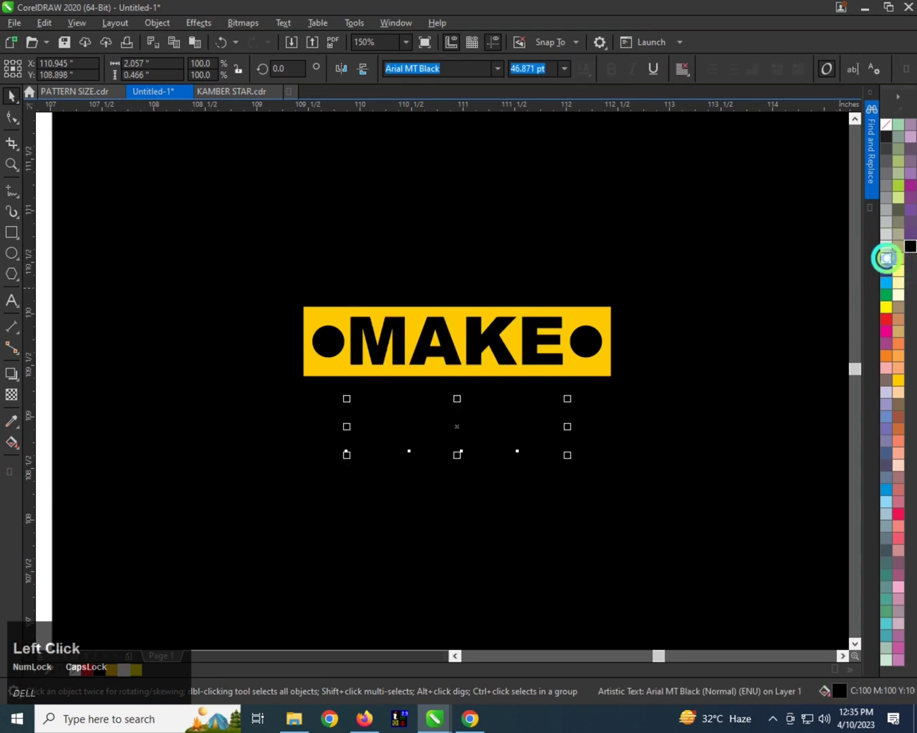
Replace the wording of the white text copy with YOUR.
double_click(469, 409)
double_click(469, 410)
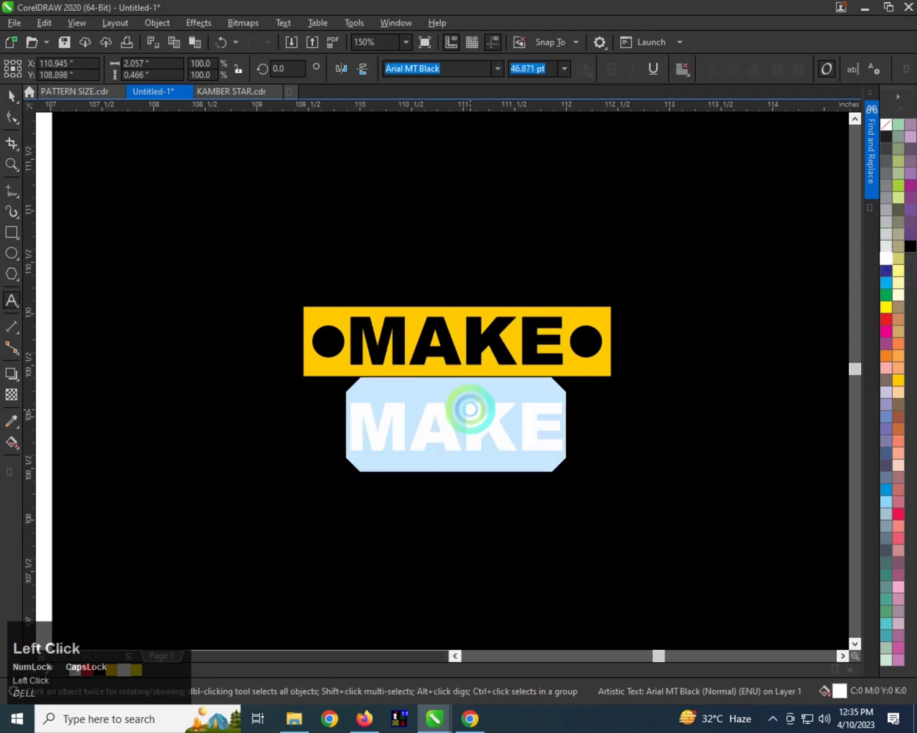
type("YOUR")
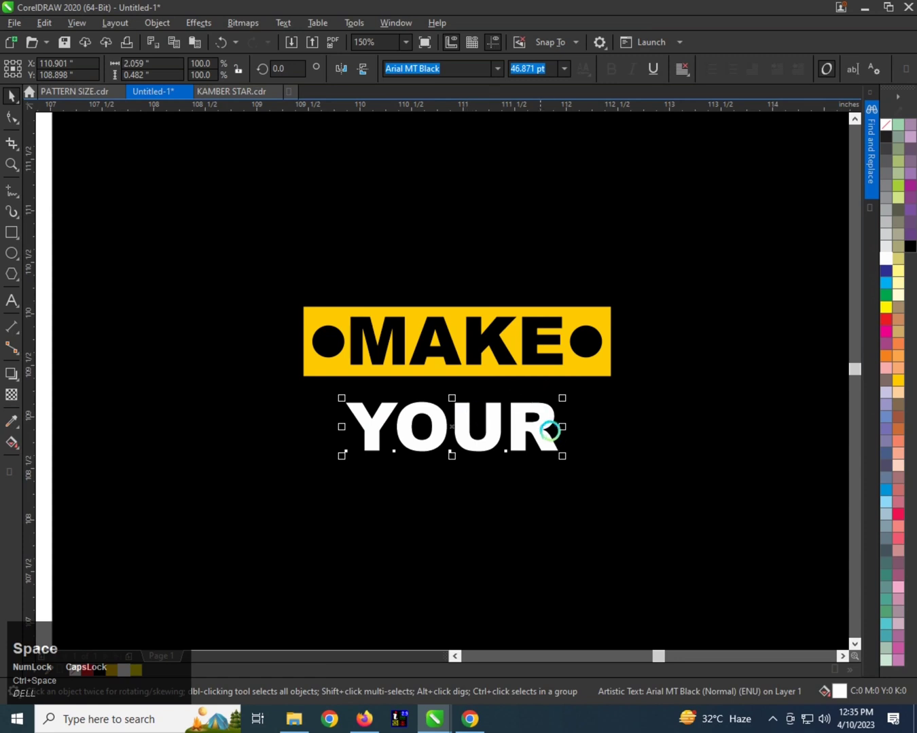
Enlarge the YOUR text to about 2.87 inches wide and centre it horizontally under the yellow bar.
left_click_drag(562, 455, 642, 501)
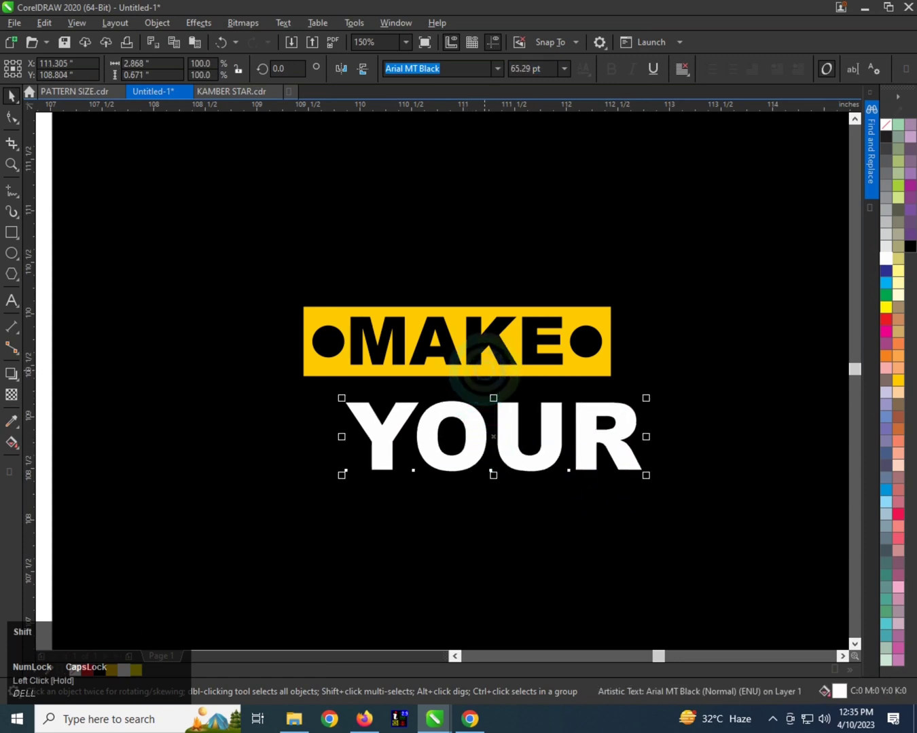
left_click(488, 366, "shift")
key("c")
left_click(591, 410)
Stretch the YOUR text up to just below the bar and scale it to about 2.99 by 0.87 inches.
left_click(469, 406)
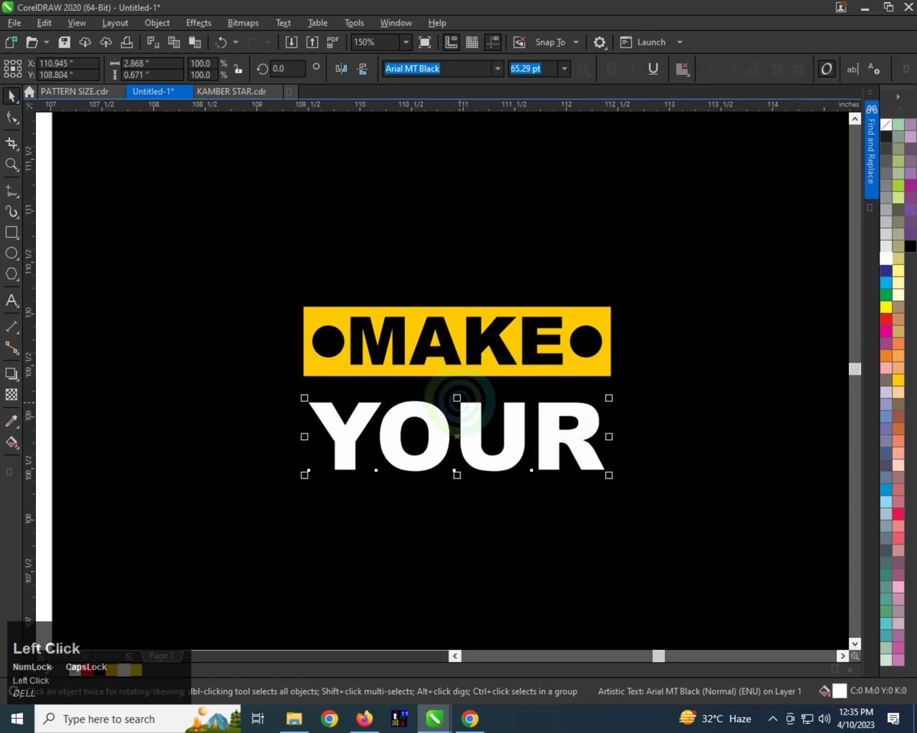
left_click_drag(457, 399, 457, 381)
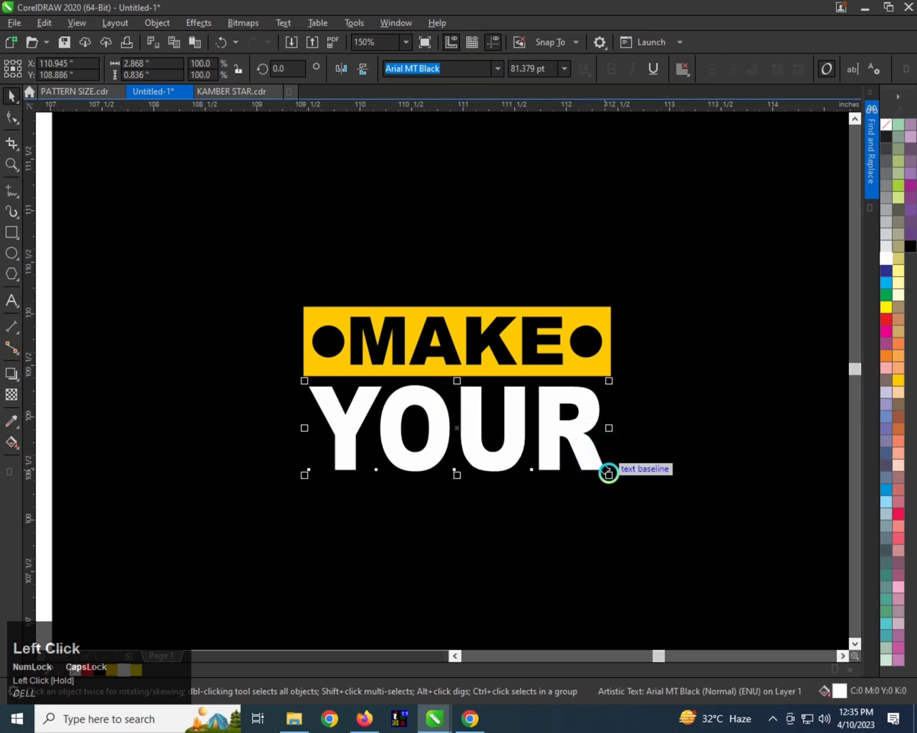
left_click_drag(608, 474, 616, 485)
Centre the resized YOUR text horizontally beneath the yellow bar.
left_click(595, 339)
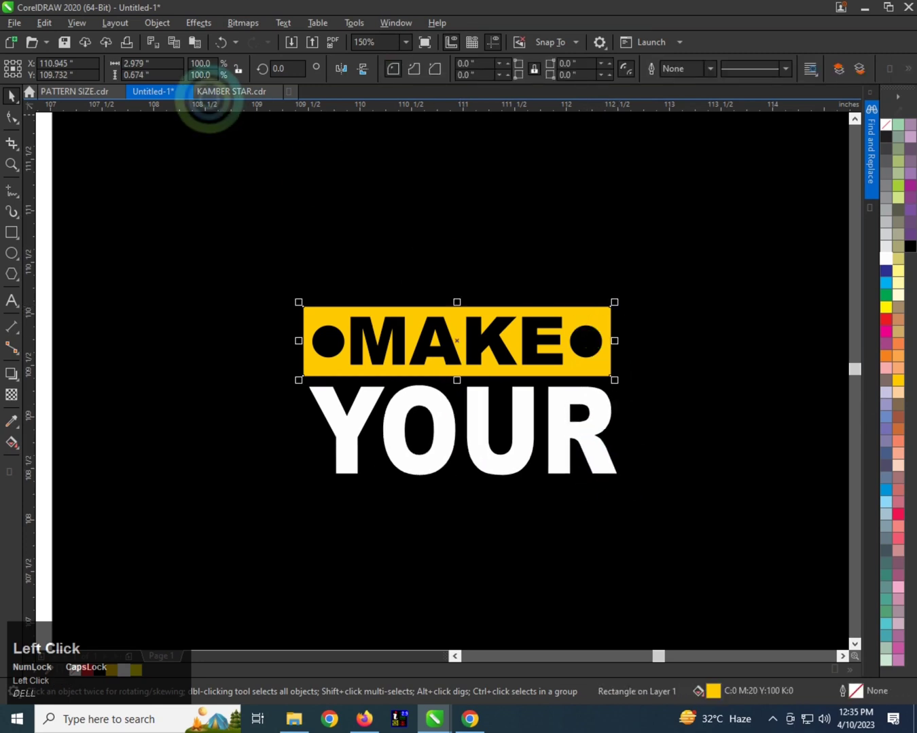
left_click(478, 408)
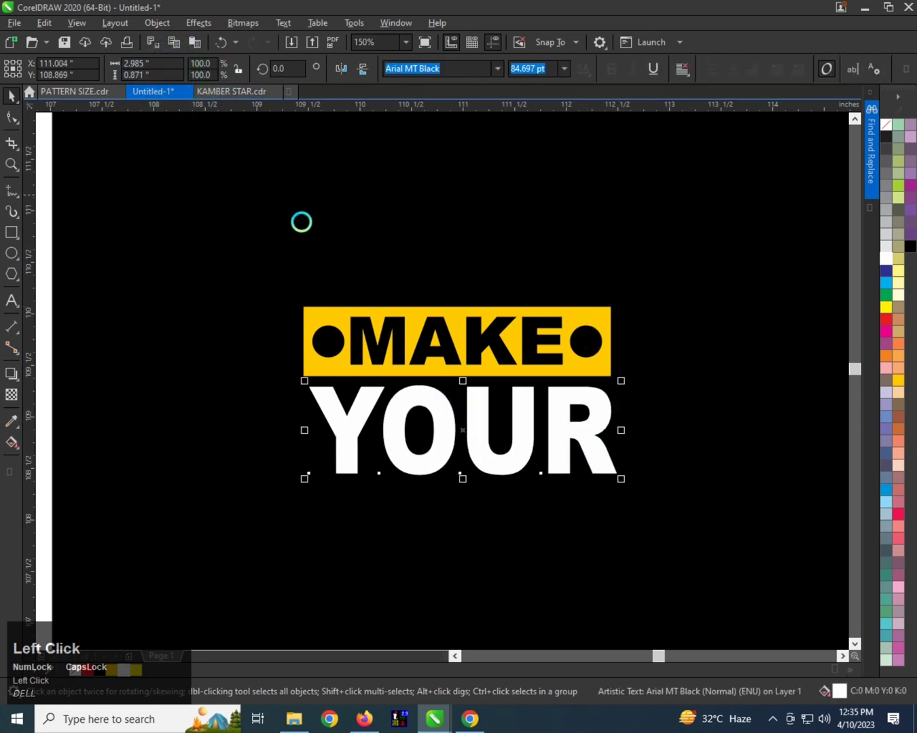
left_click(405, 316, "shift")
key("c")
left_click(432, 386)
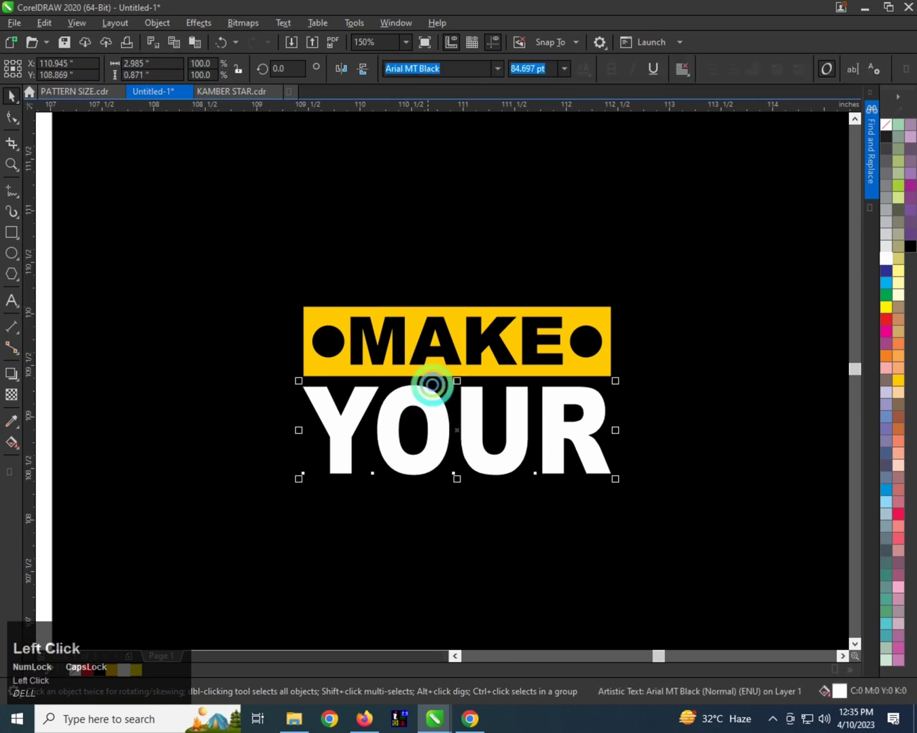
left_click(111, 63)
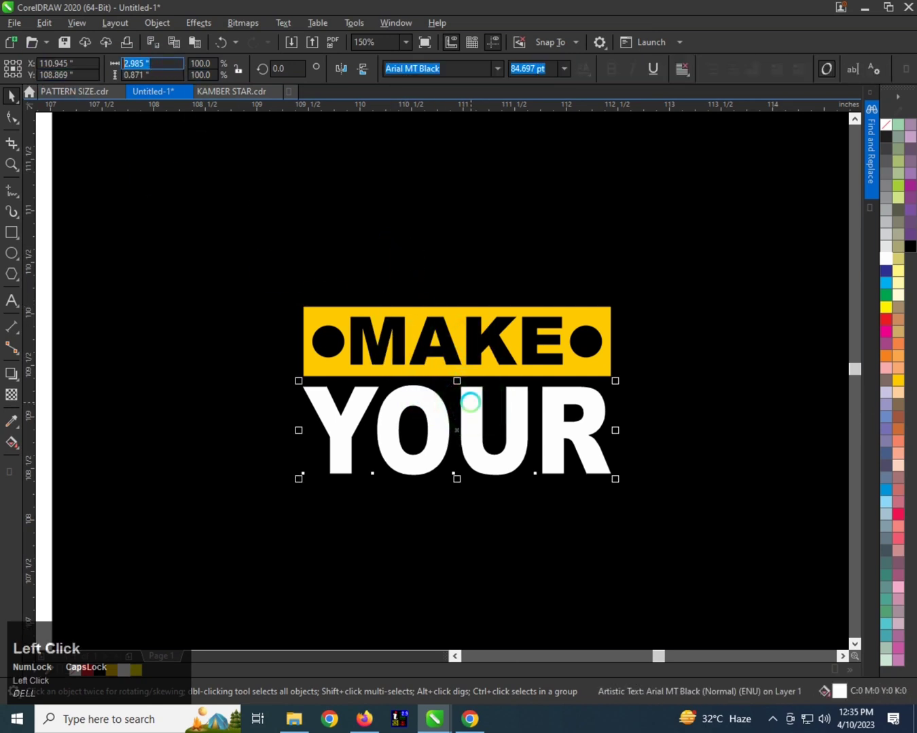
left_click(456, 478)
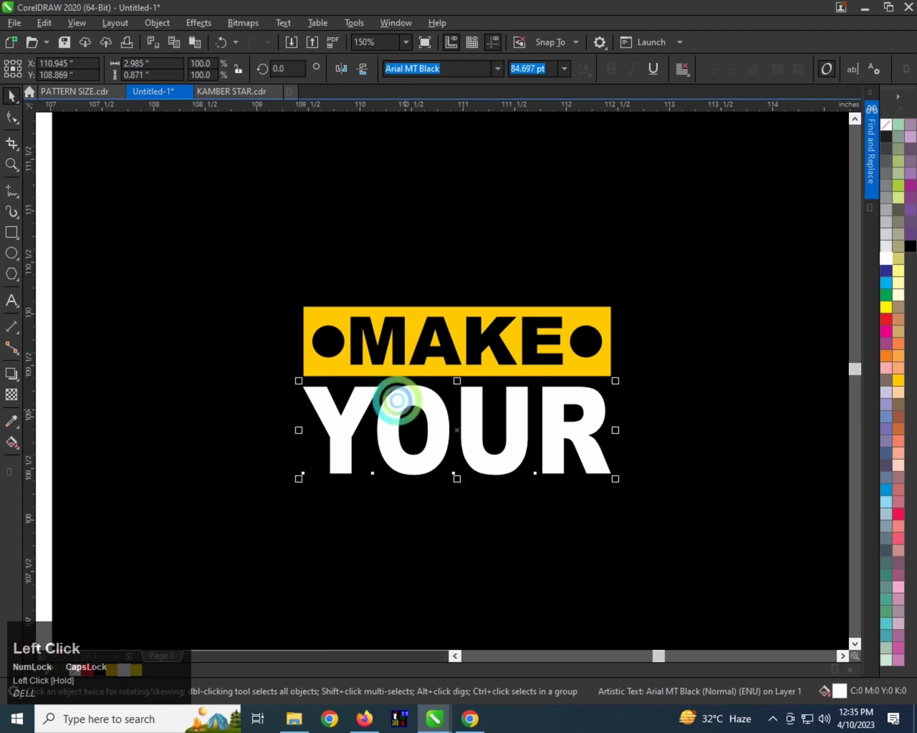
Break the YOUR text apart into separate letters and select the O on its own.
scroll(398, 401, "down", 2)
left_click(438, 398)
left_click(439, 395)
scroll(440, 397, "up", 2)
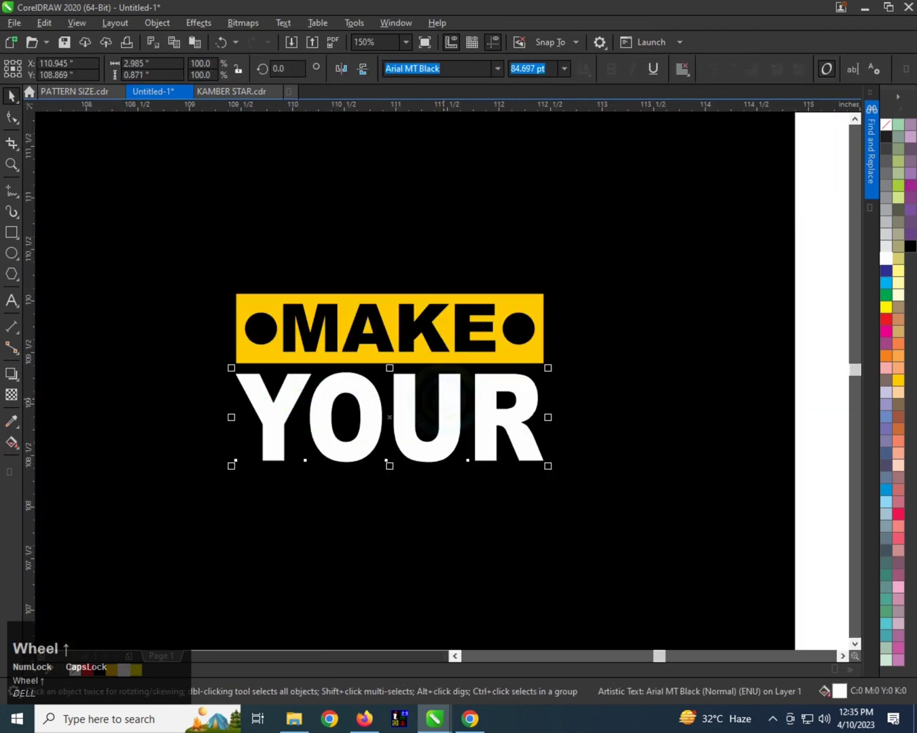
scroll(432, 393, "down", 1)
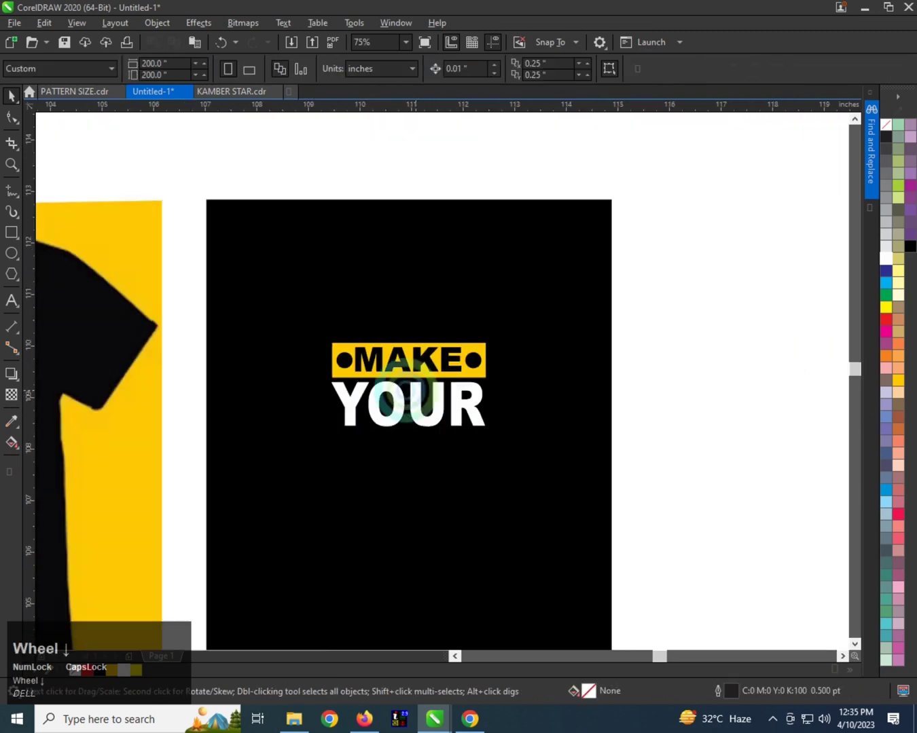
scroll(395, 390, "up", 1)
left_click(391, 389)
scroll(391, 390, "up", 1)
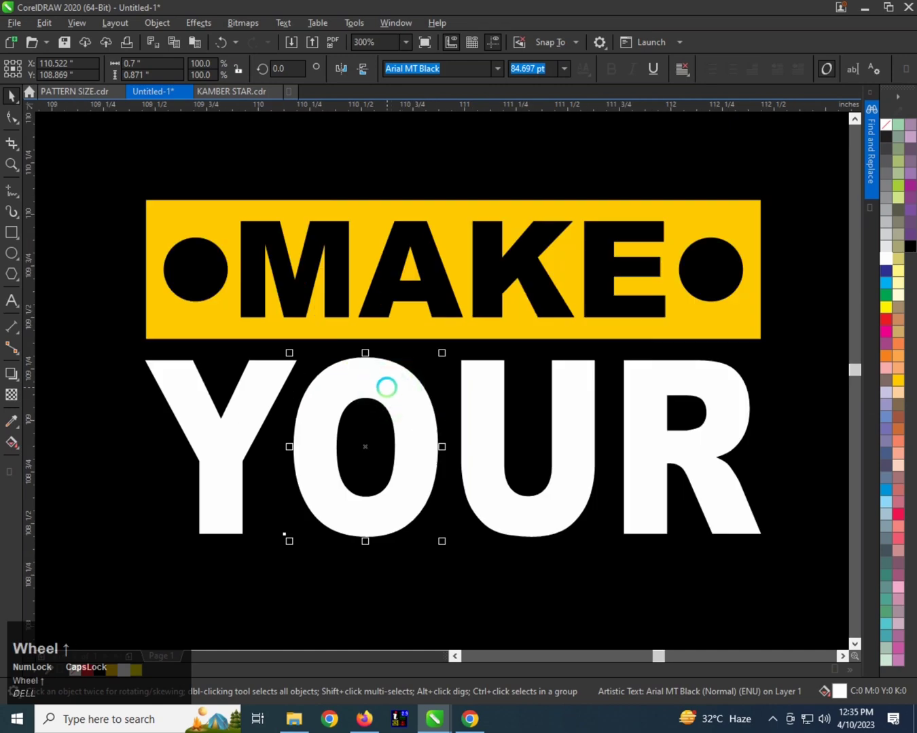
Fill the O with black and give it a white 4-point outline with round corners, behind the fill and scaling with the object.
left_click(100, 670)
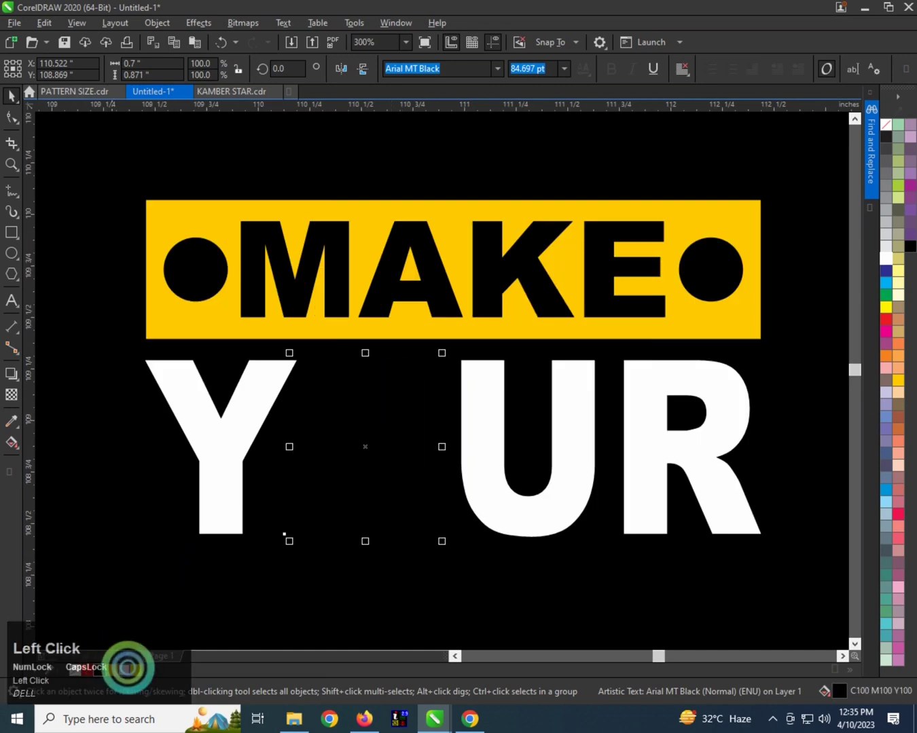
right_click(125, 669)
key("F12")
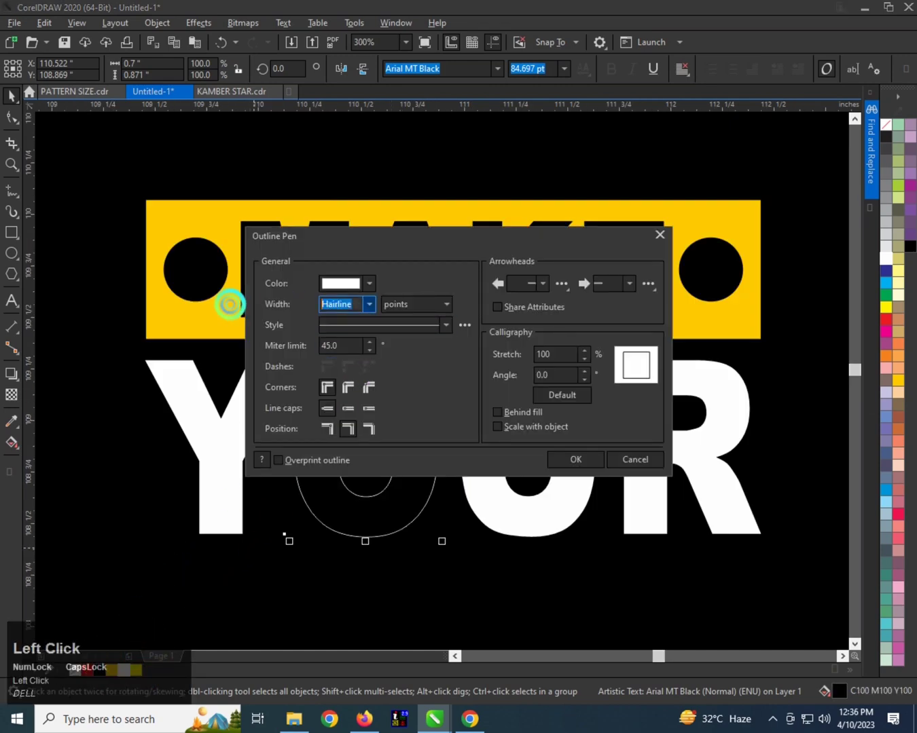
left_click(347, 386)
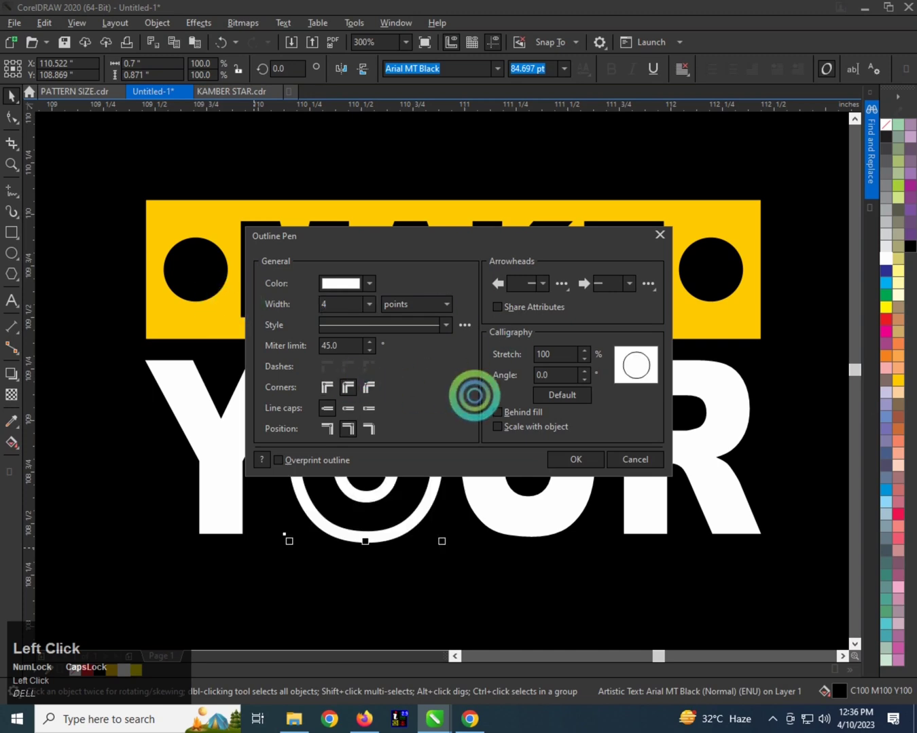
left_click(499, 411)
left_click(498, 426)
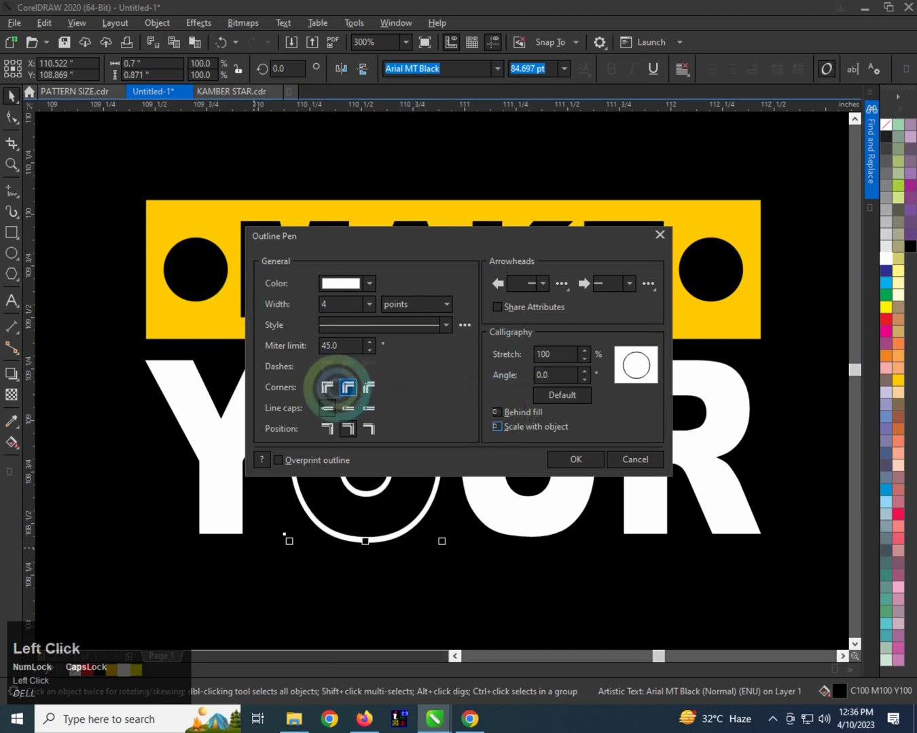
left_click(575, 459)
Add a concentric copy of the O, about 0.57 by 0.71 inches, filled deep yellow without an outline.
left_click(403, 392)
left_click(450, 359)
left_click(415, 375)
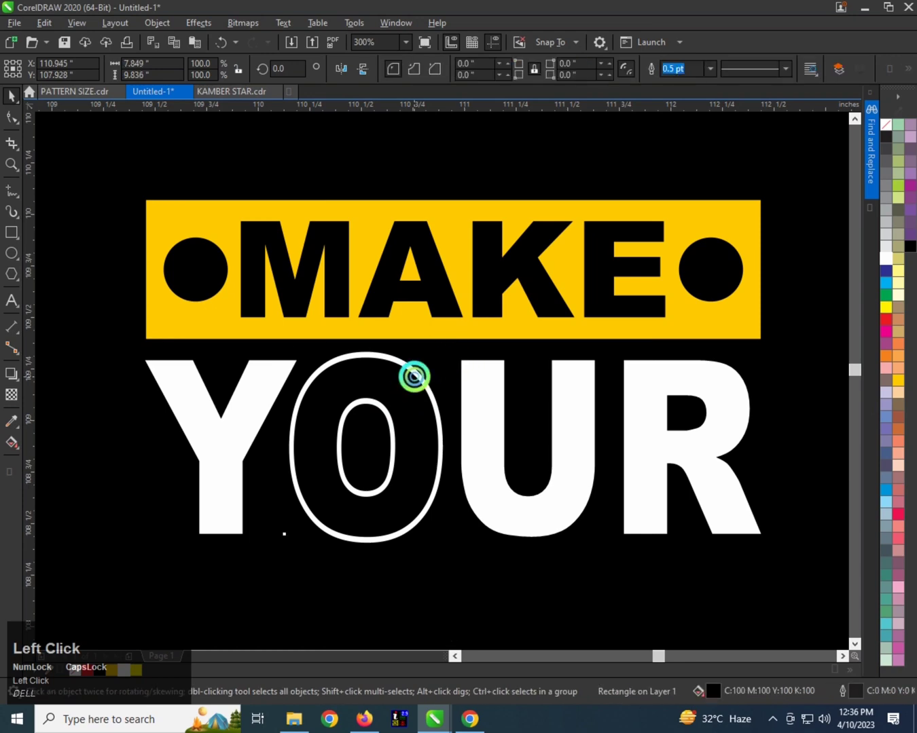
left_click_drag(442, 352, 430, 353)
right_click(430, 353)
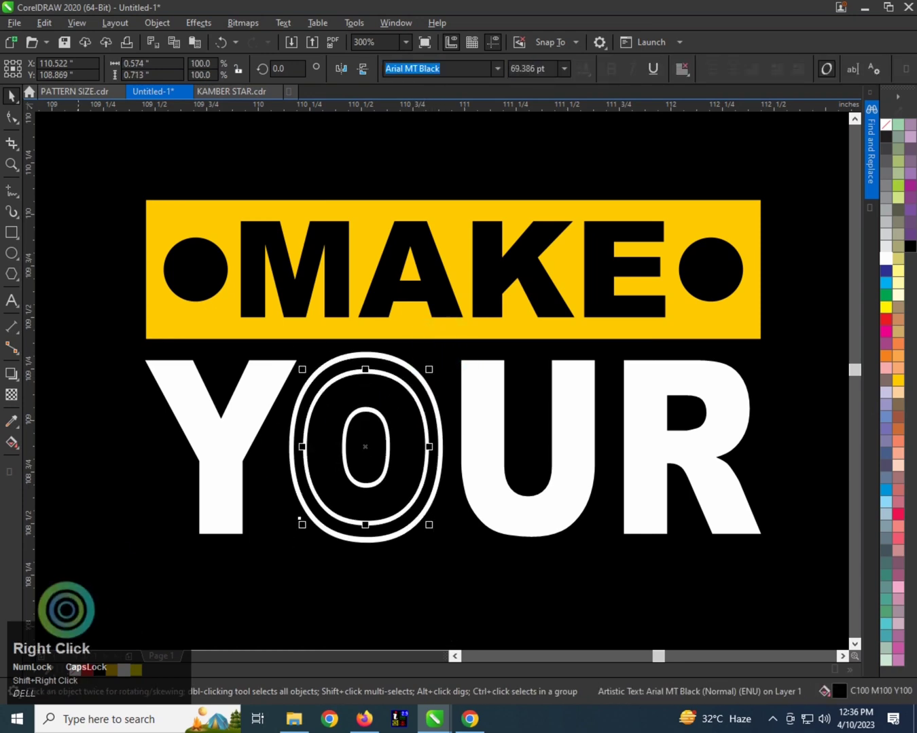
left_click(114, 669)
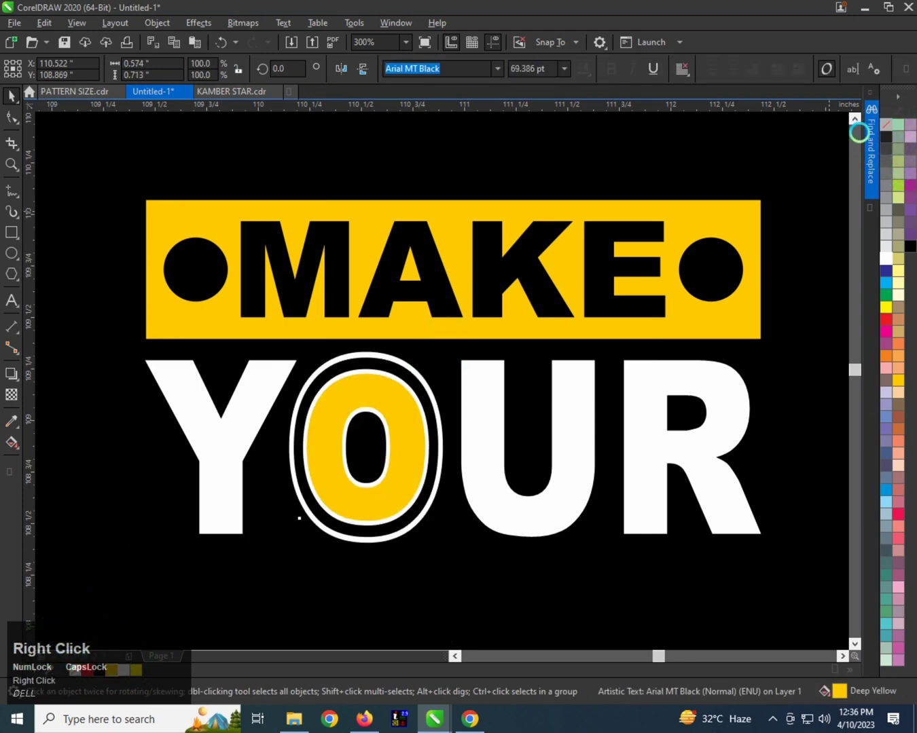
Convert the yellow O to curves and delete its inner contour nodes to leave a solid oval.
left_click(11, 117)
left_click(327, 382)
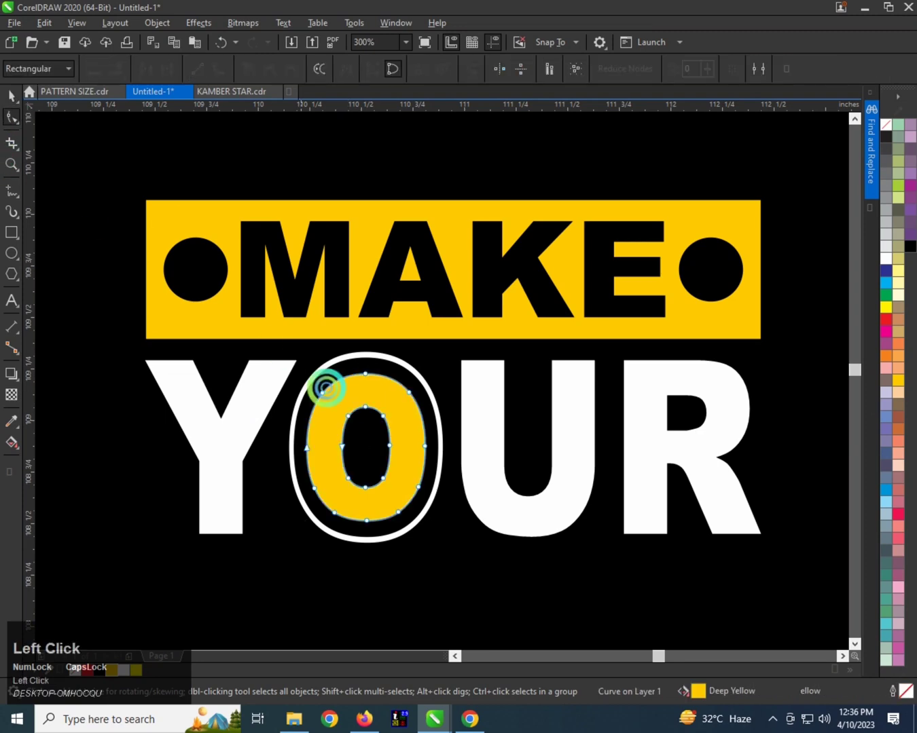
scroll(337, 398, "up", 2)
left_click_drag(476, 587, 474, 583)
key("Delete")
scroll(347, 430, "down", 3)
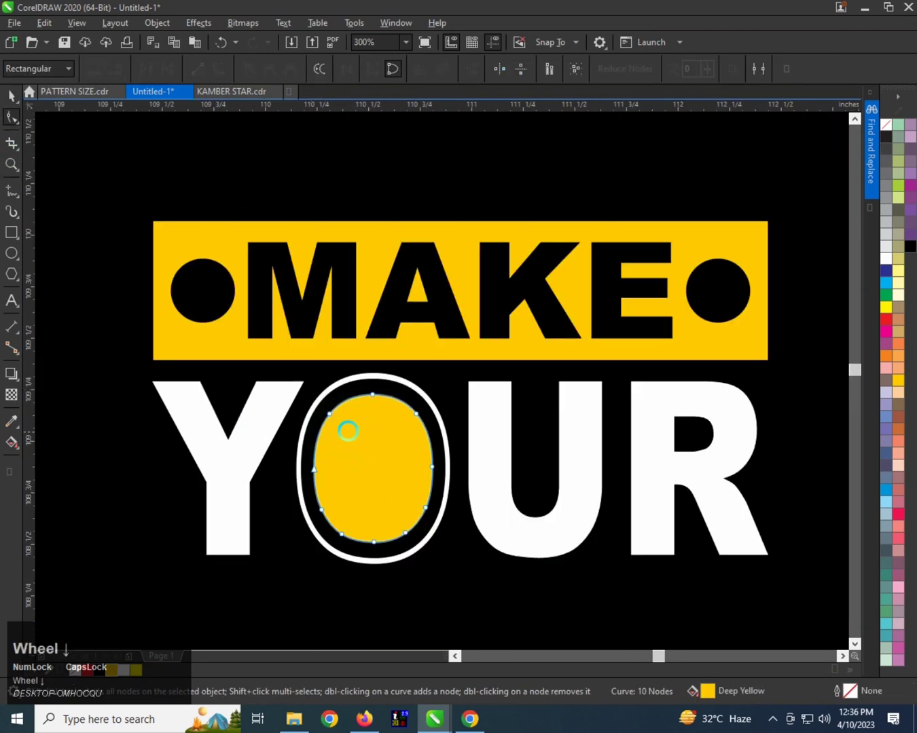
Shrink the yellow oval about its centre to about 0.52 by 0.64 inches inside the outlined O.
key("space")
scroll(452, 363, "up", 3)
left_click_drag(473, 351, 462, 357, "shift")
scroll(366, 387, "down", 4)
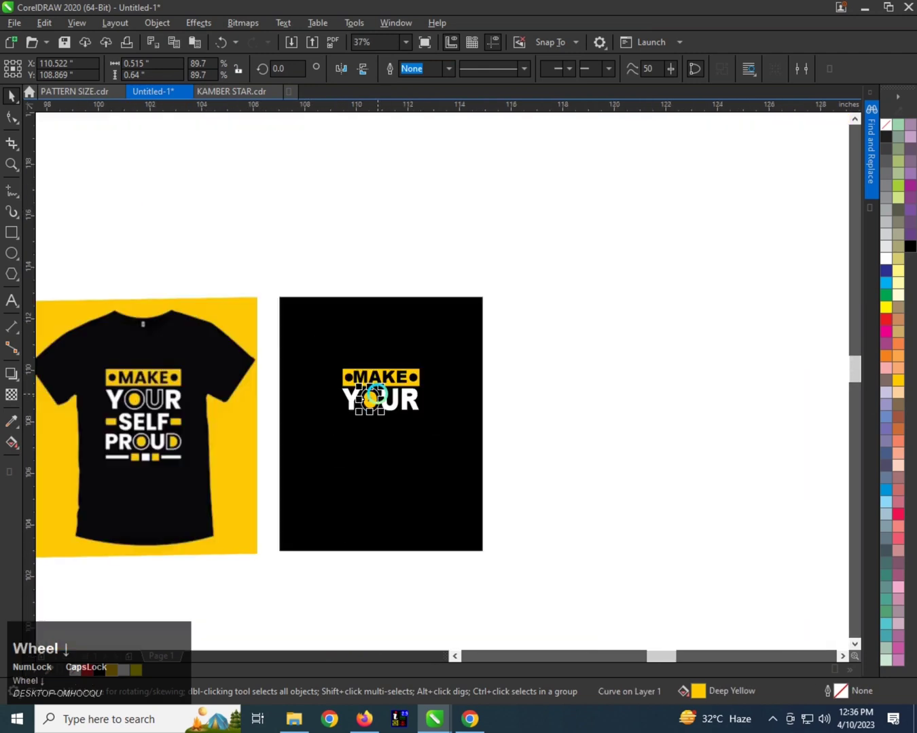
scroll(385, 392, "up", 3)
scroll(381, 401, "down", 2)
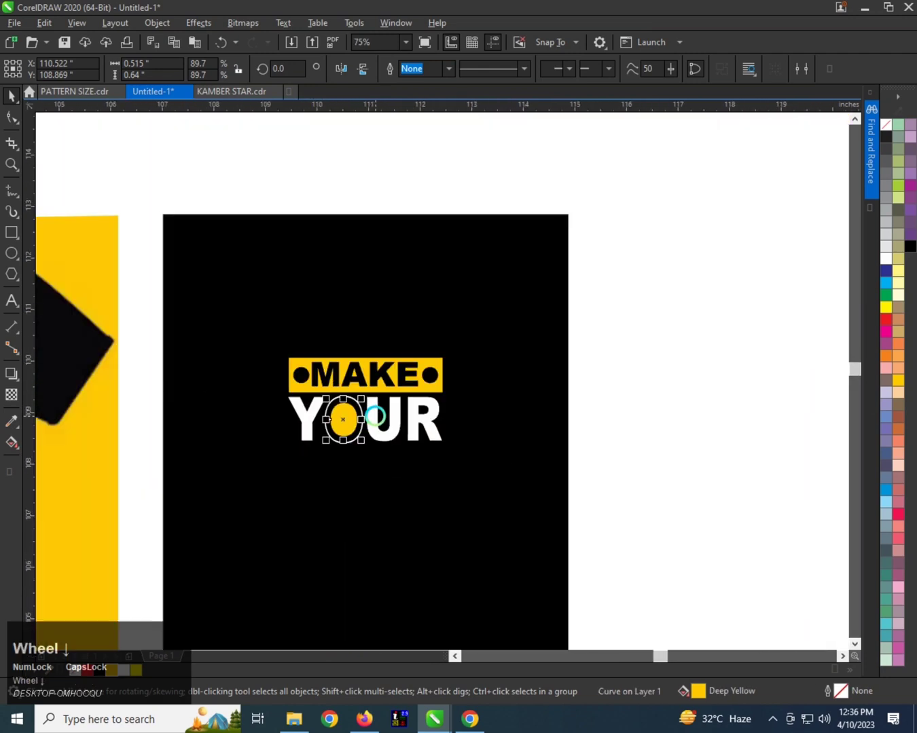
scroll(377, 404, "up", 3)
Fill the U of YOUR with black and give it a white 4-point outline behind the fill.
left_click(372, 402)
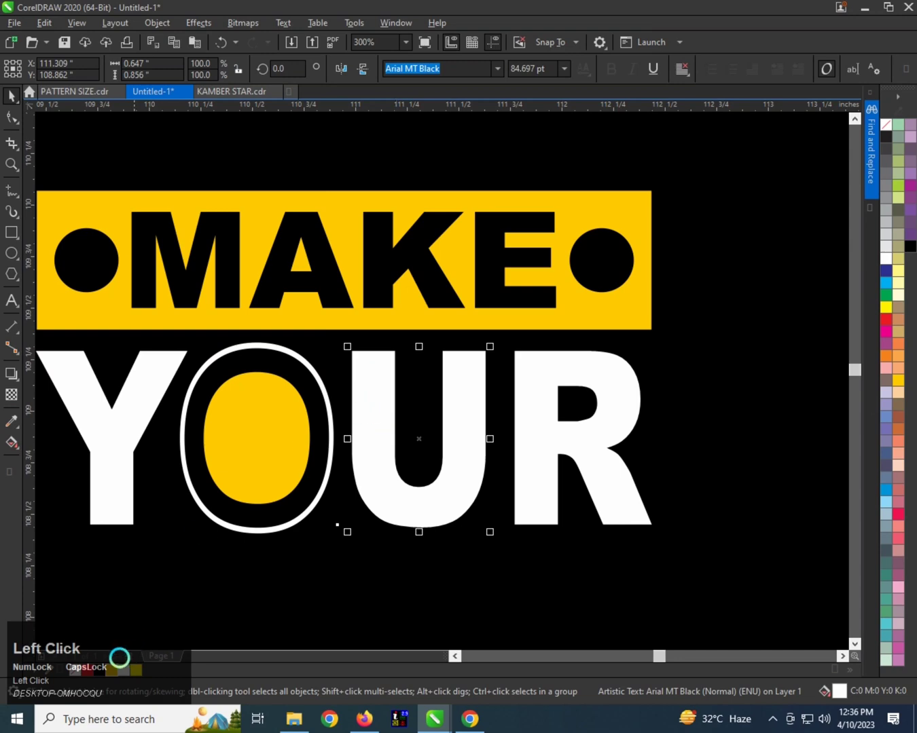
left_click(100, 668)
right_click(123, 669)
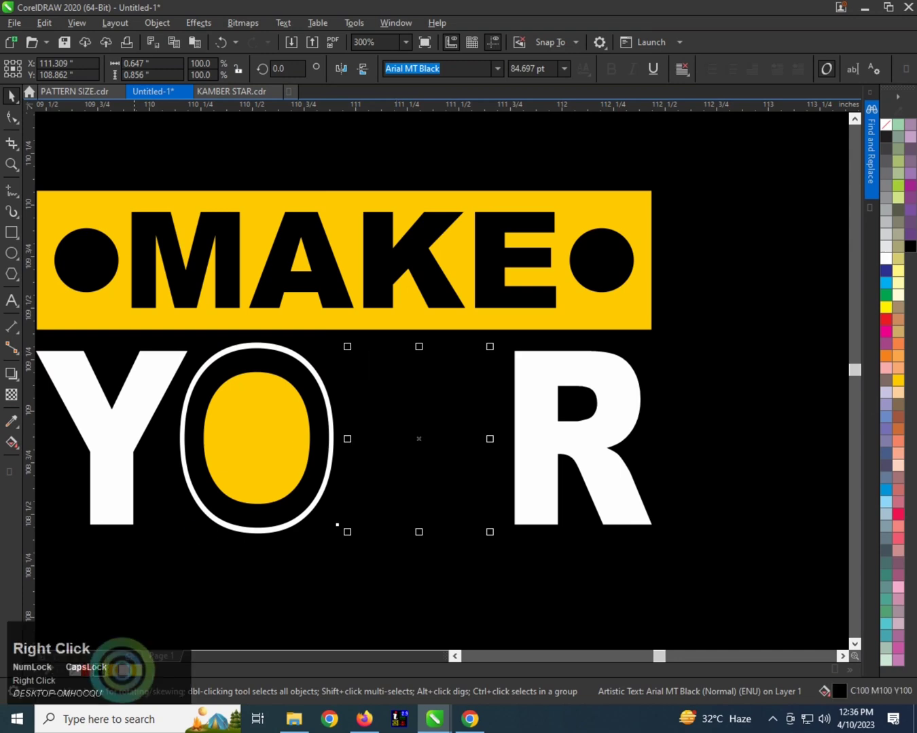
key("F12")
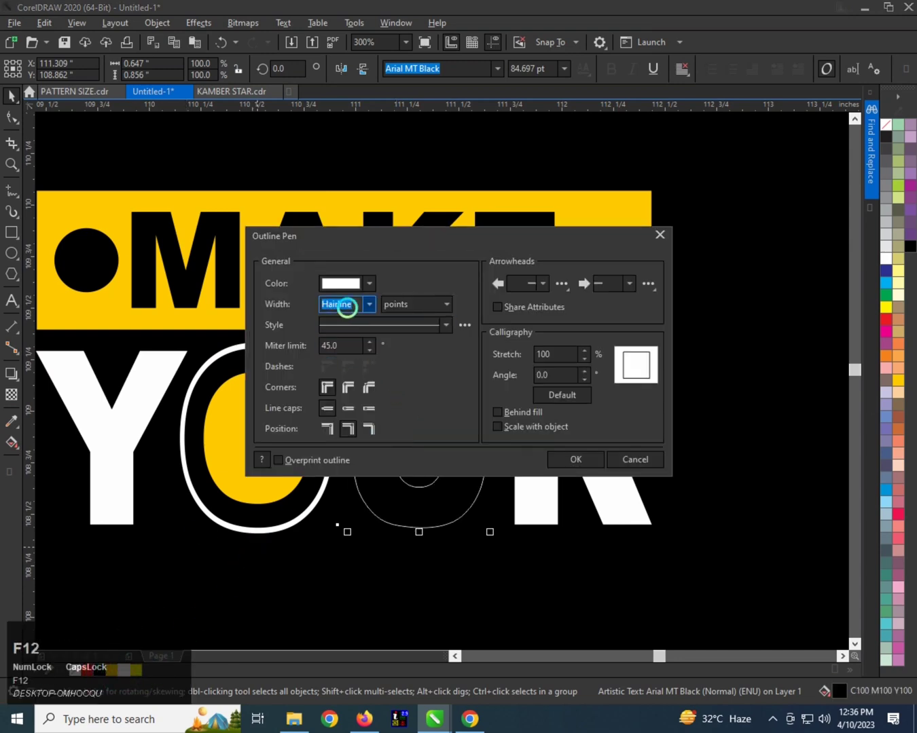
type("4")
left_click(496, 422)
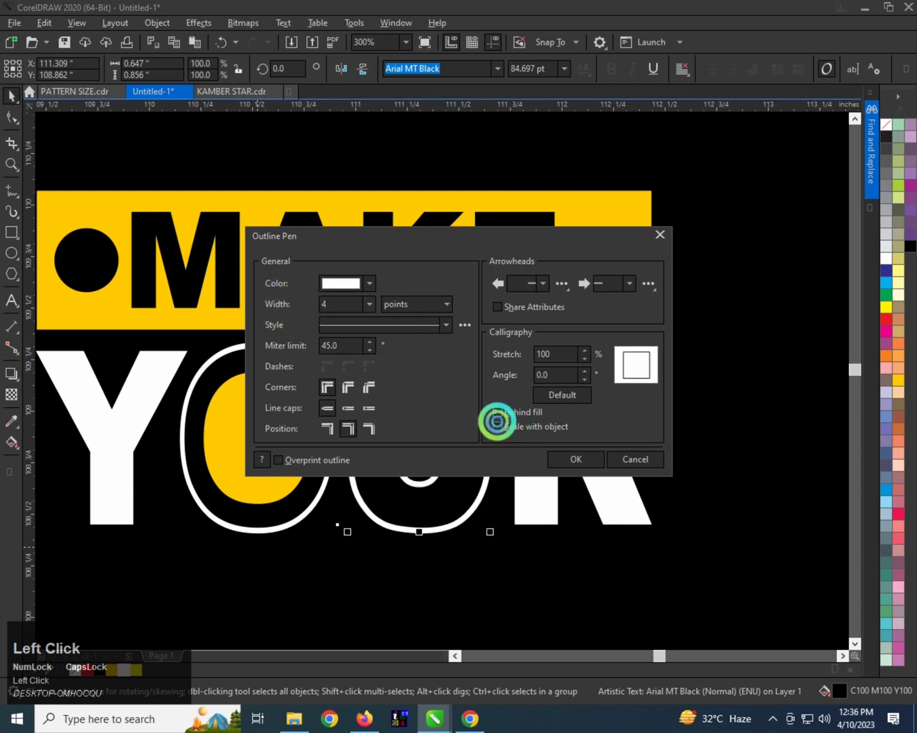
left_click(560, 460)
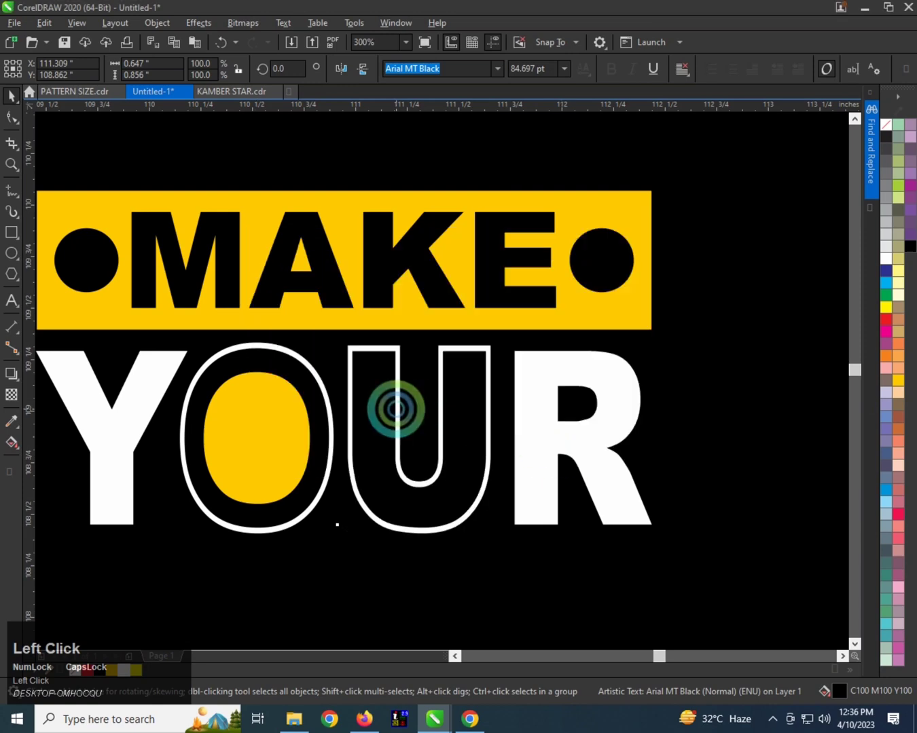
Place a copy of the MAKE text below YOUR and fill it with white.
scroll(393, 409, "down", 5)
scroll(396, 409, "down", 1)
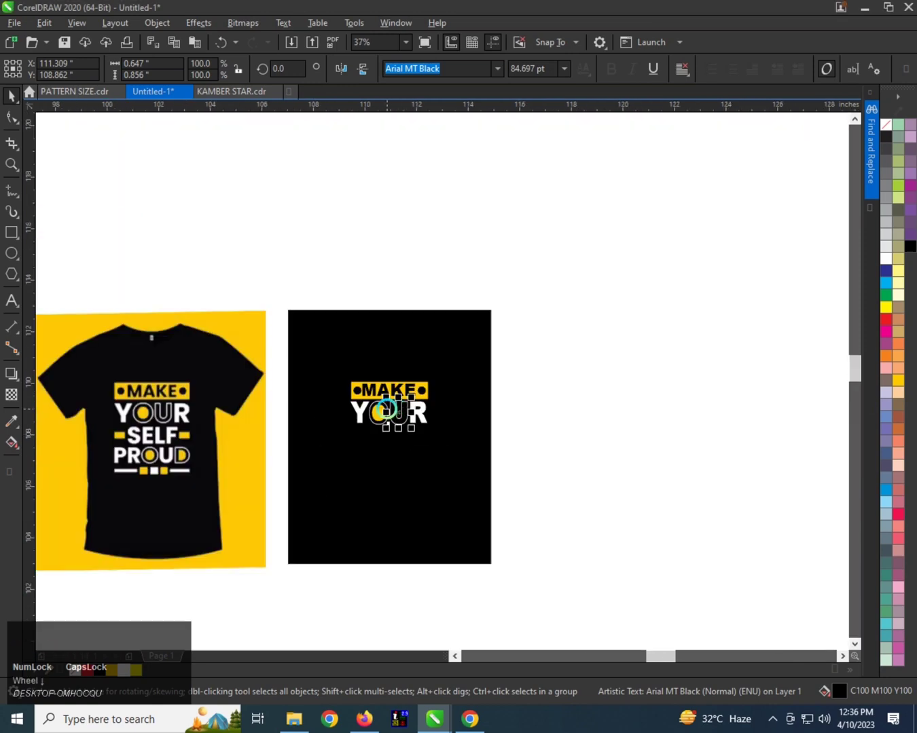
scroll(386, 408, "up", 2)
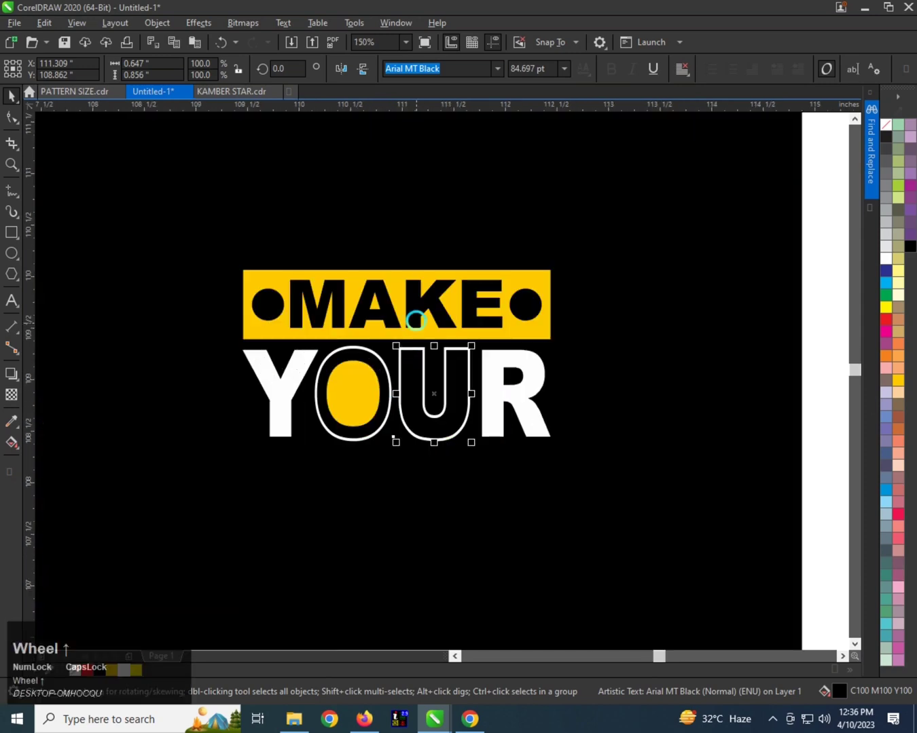
left_click_drag(419, 309, 417, 495)
right_click(417, 495)
left_click(884, 257)
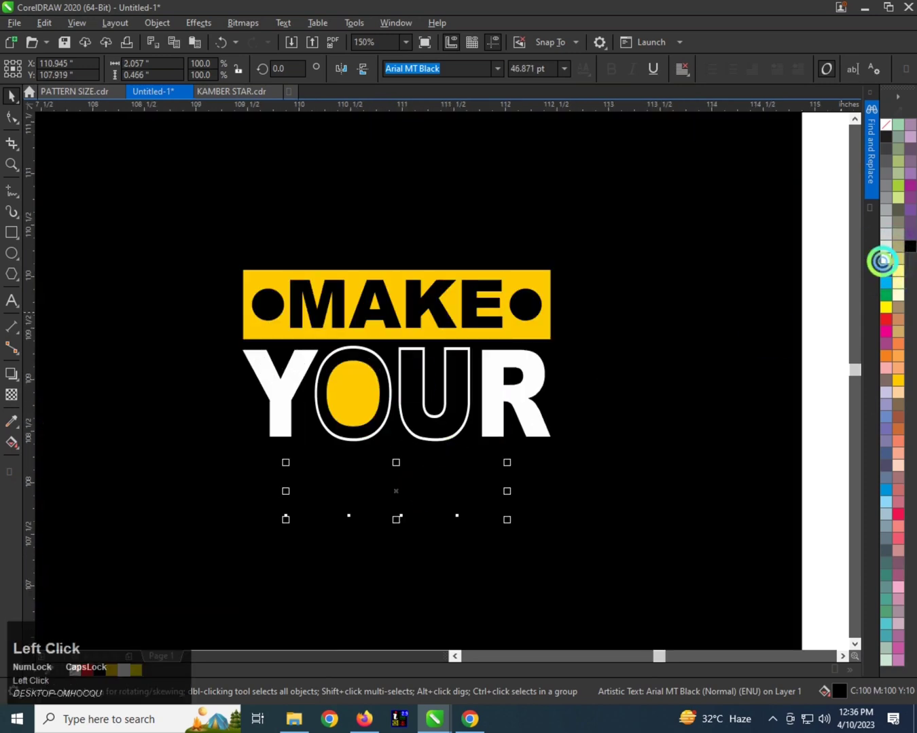
Replace the wording of the white MAKE copy with SELF.
key("ctrl+space")
left_click(406, 484)
double_click(417, 483)
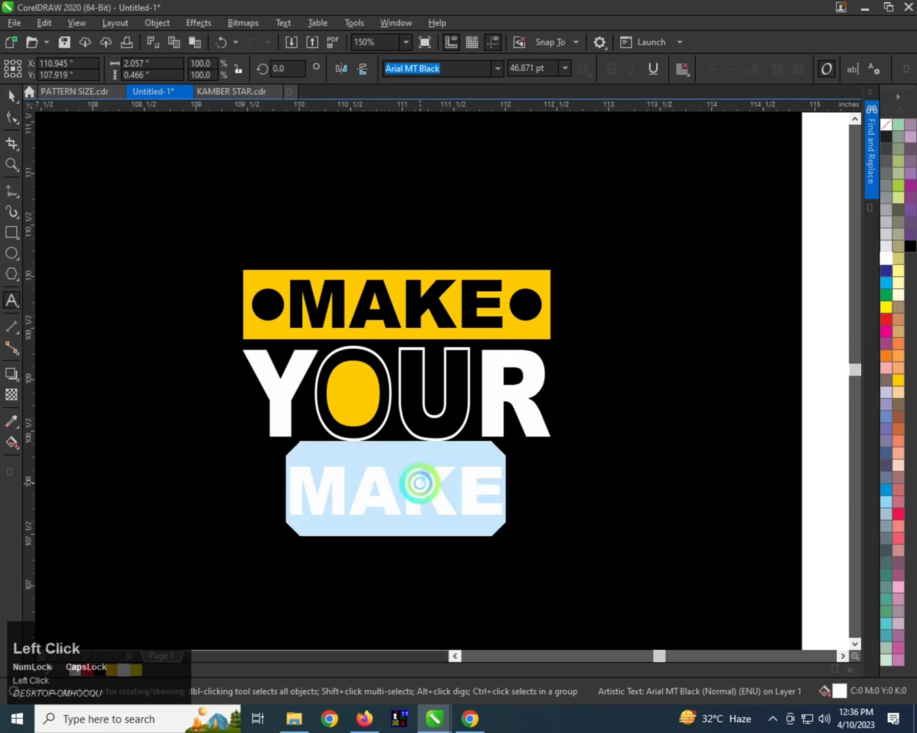
type("SELF")
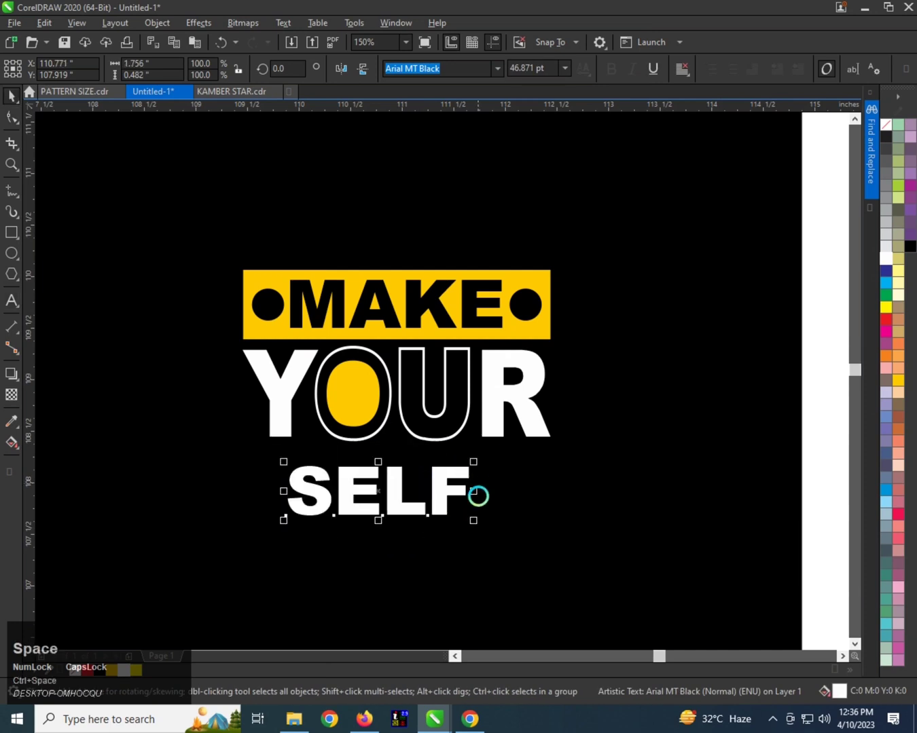
Enlarge the SELF text to about 2.24 inches wide and stretch it to about 0.7 inches high.
left_click_drag(473, 520, 522, 550)
scroll(370, 510, "down", 4)
scroll(369, 503, "up", 4)
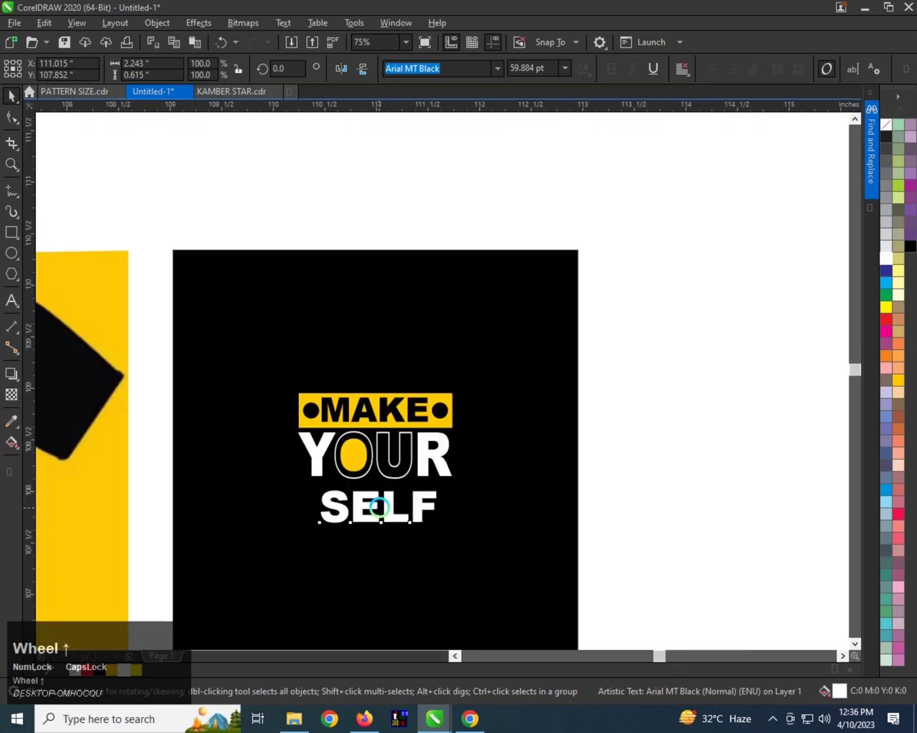
left_click_drag(377, 544, 378, 552)
Set the SELF text's height to 0.8 inches and move it up slightly closer to YOUR.
left_click(509, 407)
left_click(506, 408)
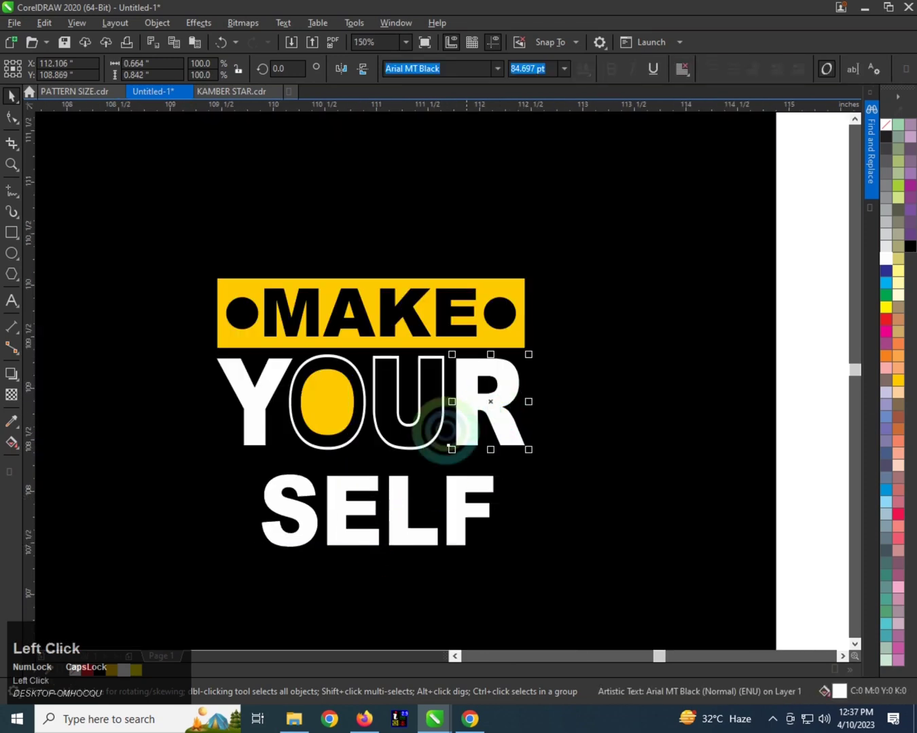
left_click(348, 485)
left_click(150, 74)
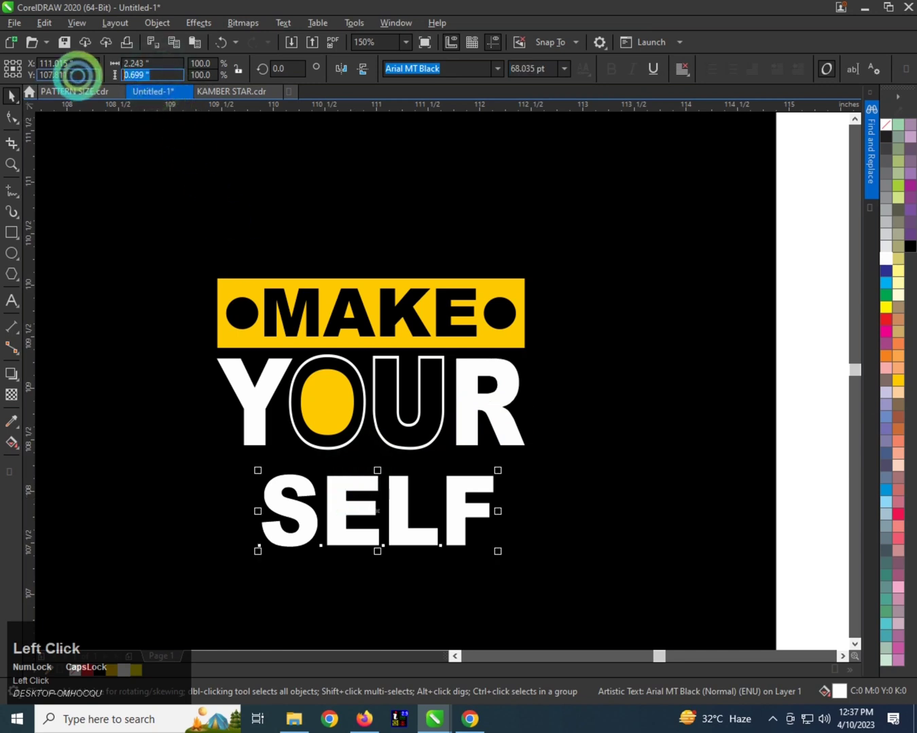
type("0.8")
key("Return")
left_click(402, 502, "shift")
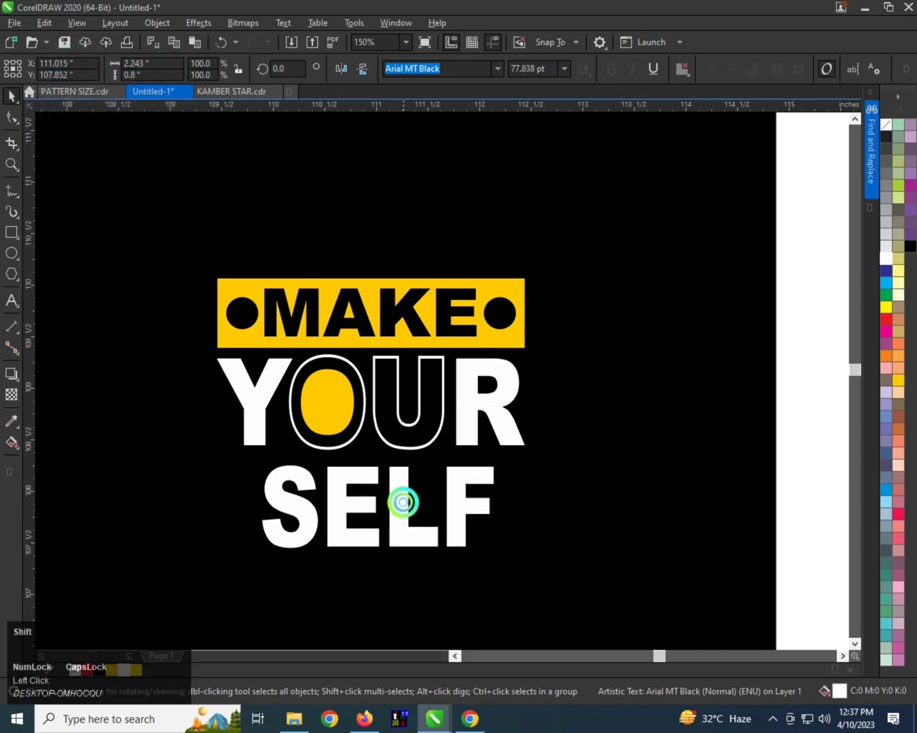
mouse_move(403, 502)
left_mouse_down()
mouse_move(400, 511)
mouse_move(400, 502)
left_mouse_up()
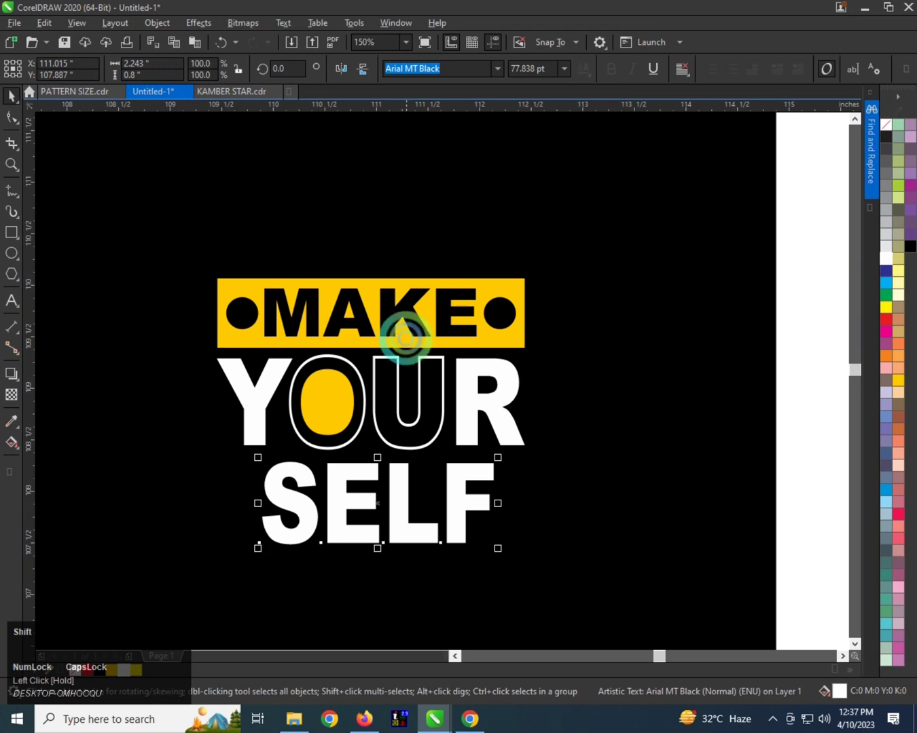
Centre the SELF text horizontally with the yellow MAKE bar.
left_click(405, 337, "shift")
key("c")
scroll(345, 443, "down", 2)
scroll(345, 443, "up", 2)
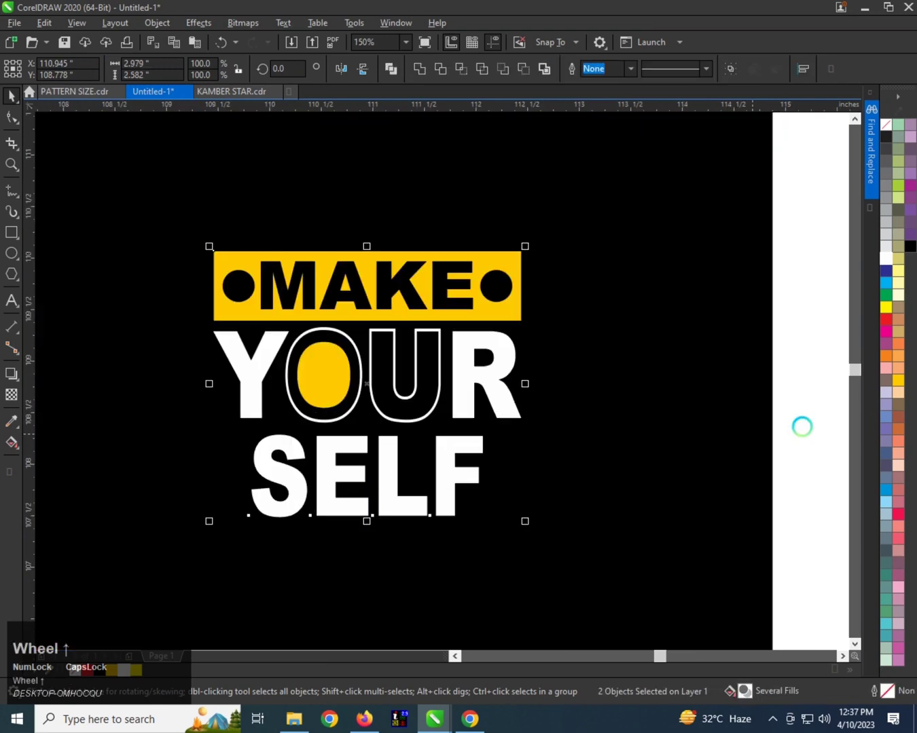
left_click(446, 439)
Draw a rectangle about 0.38 by 0.21 inches beside the F of SELF, filled deep yellow without an outline.
scroll(434, 441, "down", 2)
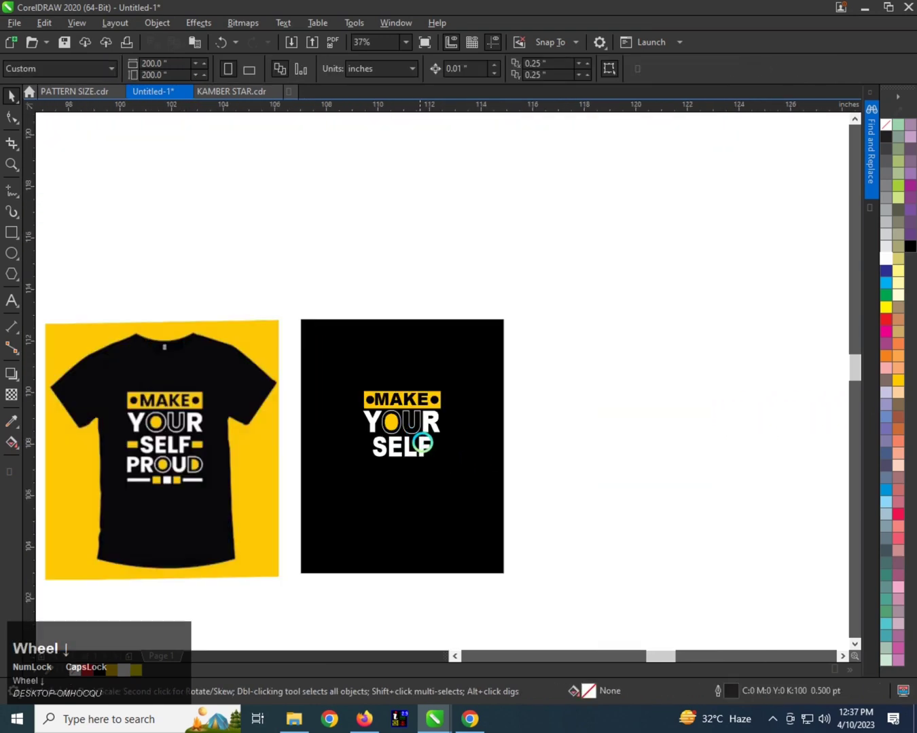
scroll(428, 448, "up", 2)
left_click(11, 233)
scroll(448, 434, "up", 1)
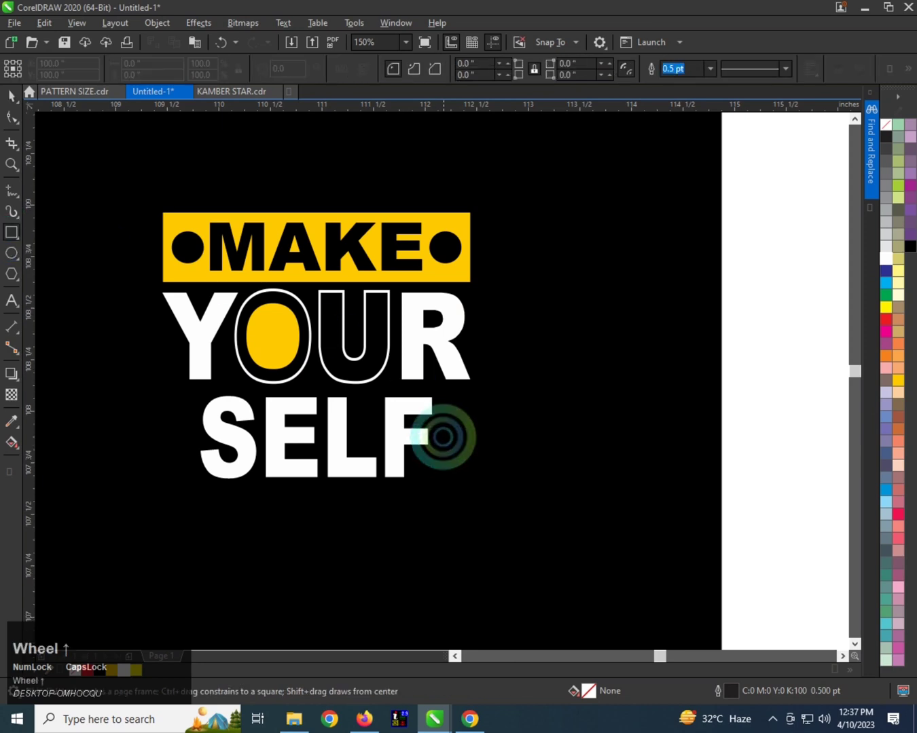
left_click_drag(441, 421, 520, 464)
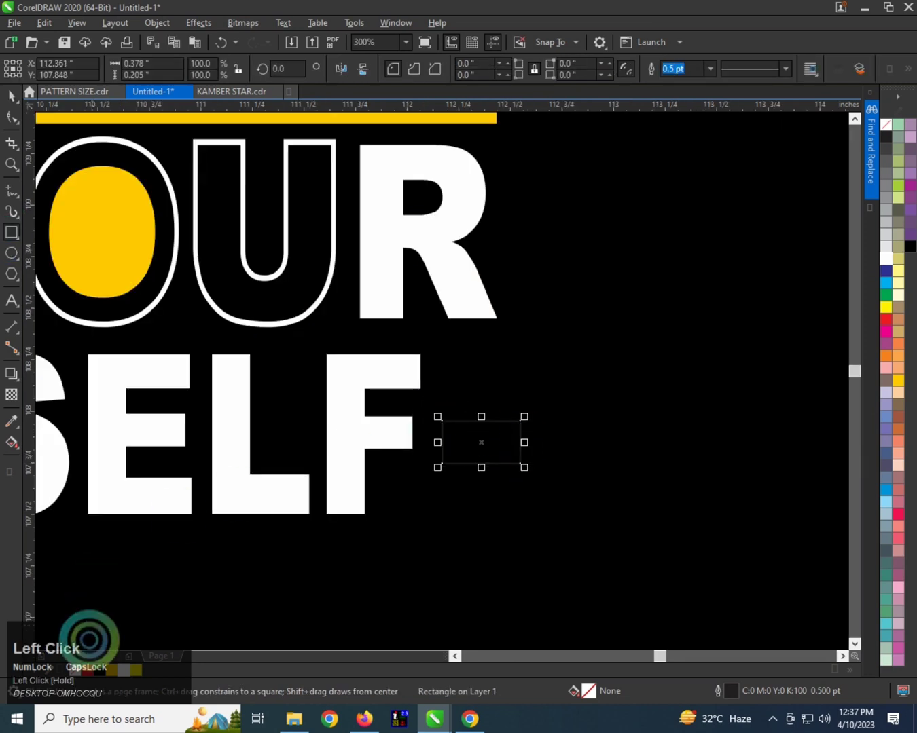
left_click(109, 668)
right_click(885, 127)
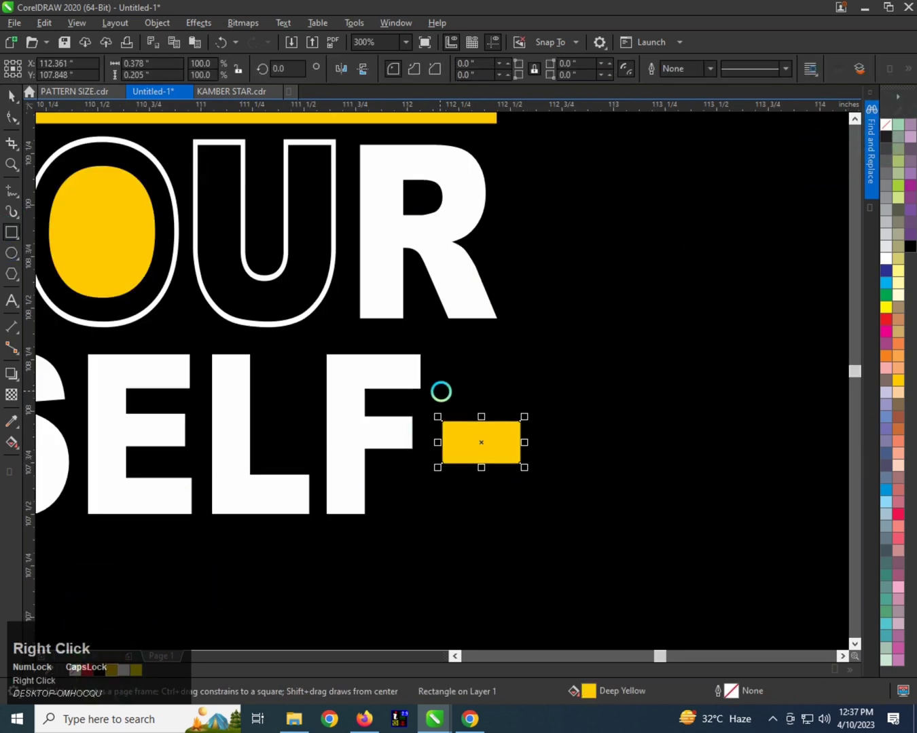
Stretch the small yellow rectangle beside SELF upward to about 0.24 inches high.
scroll(465, 435, "up", 1)
key("space")
left_click_drag(493, 400, 489, 387)
scroll(469, 425, "down", 1)
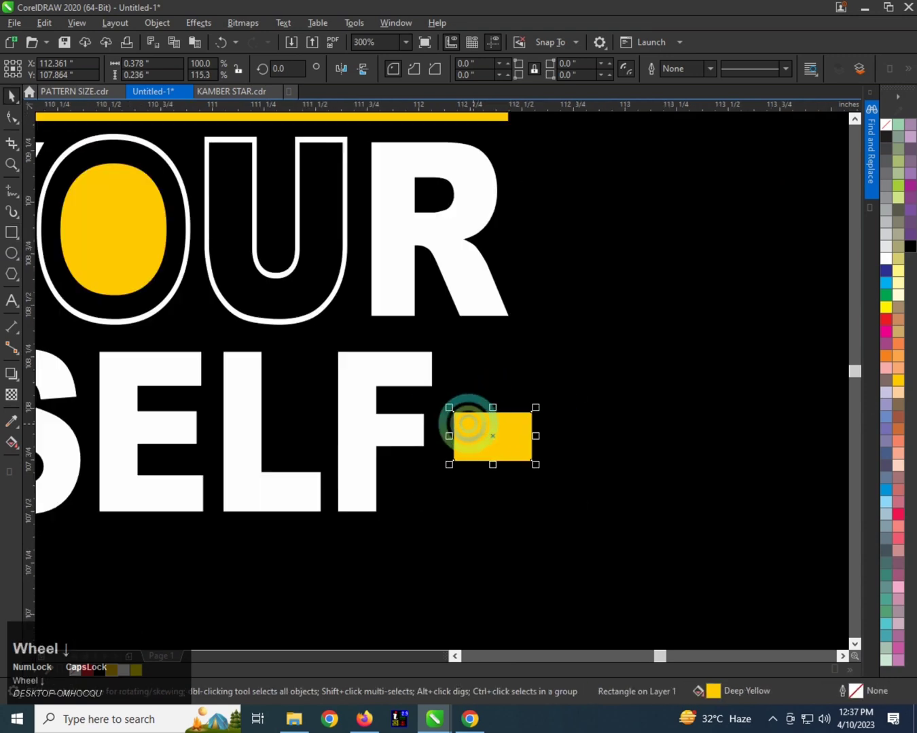
Align the small yellow rectangle vertically with SELF and place a copy of it beside the S.
left_click(374, 427, "shift")
scroll(402, 420, "down", 1)
left_click(426, 457)
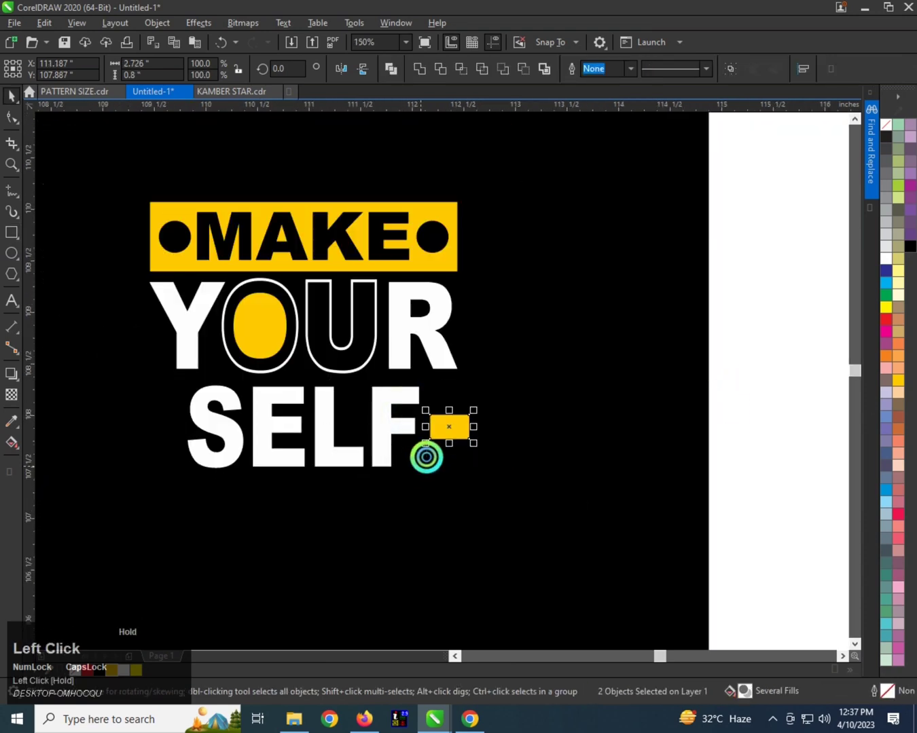
left_click_drag(449, 428, 159, 424)
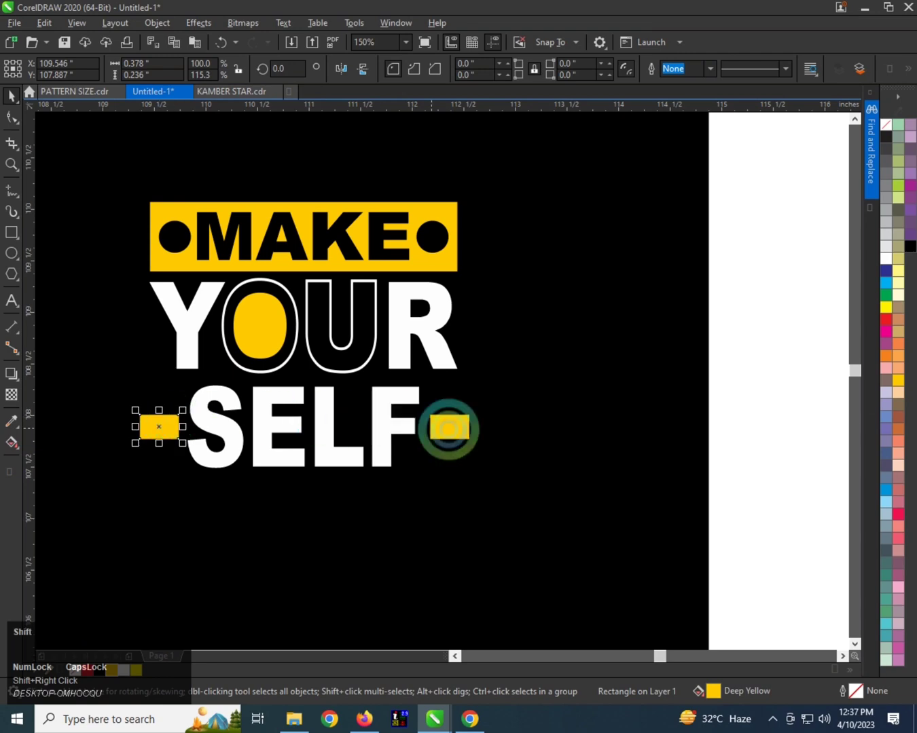
Group the two small yellow rectangles and centre the pair horizontally on the SELF text.
left_click(448, 426, "shift")
key("e")
left_click(378, 390, "shift")
key("c")
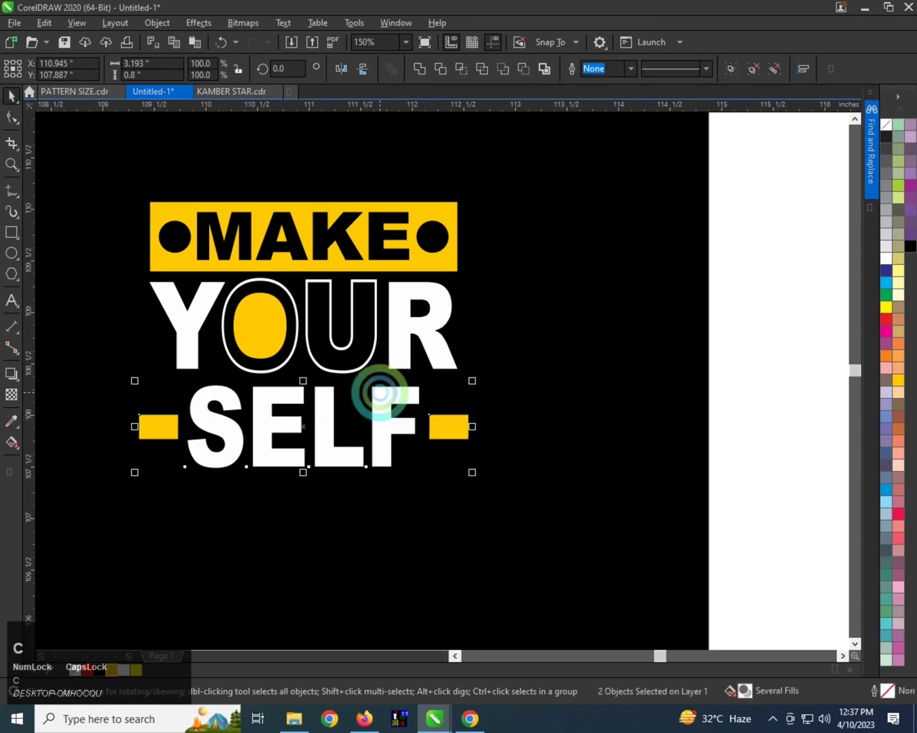
Place a copy of the SELF text directly below the original.
scroll(378, 385, "down", 2)
scroll(358, 402, "up", 1)
scroll(358, 405, "down", 1)
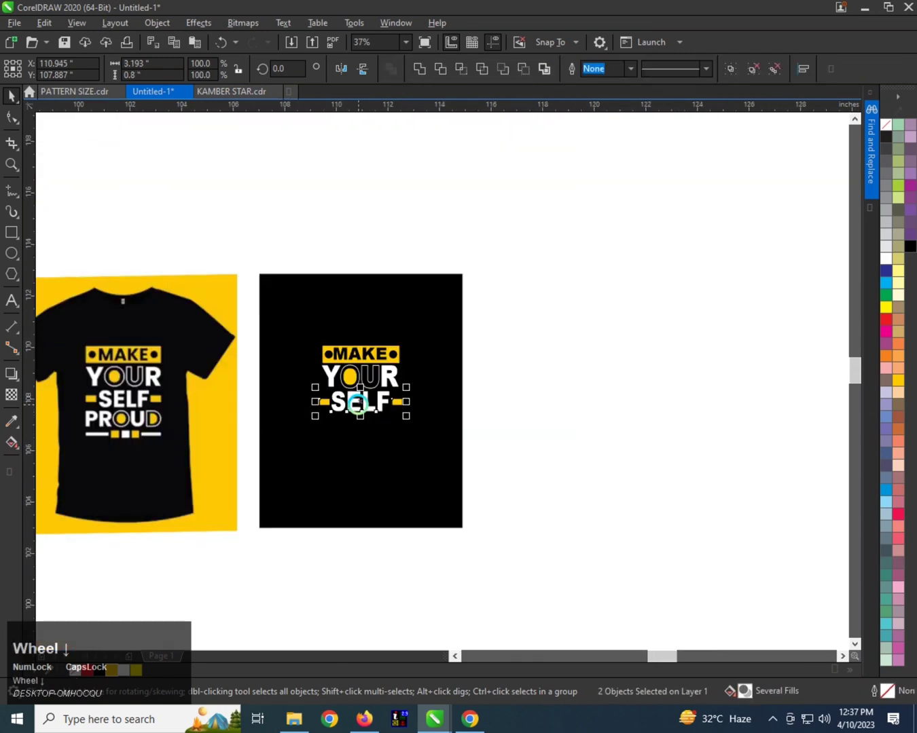
scroll(358, 405, "up", 1)
left_click(417, 378)
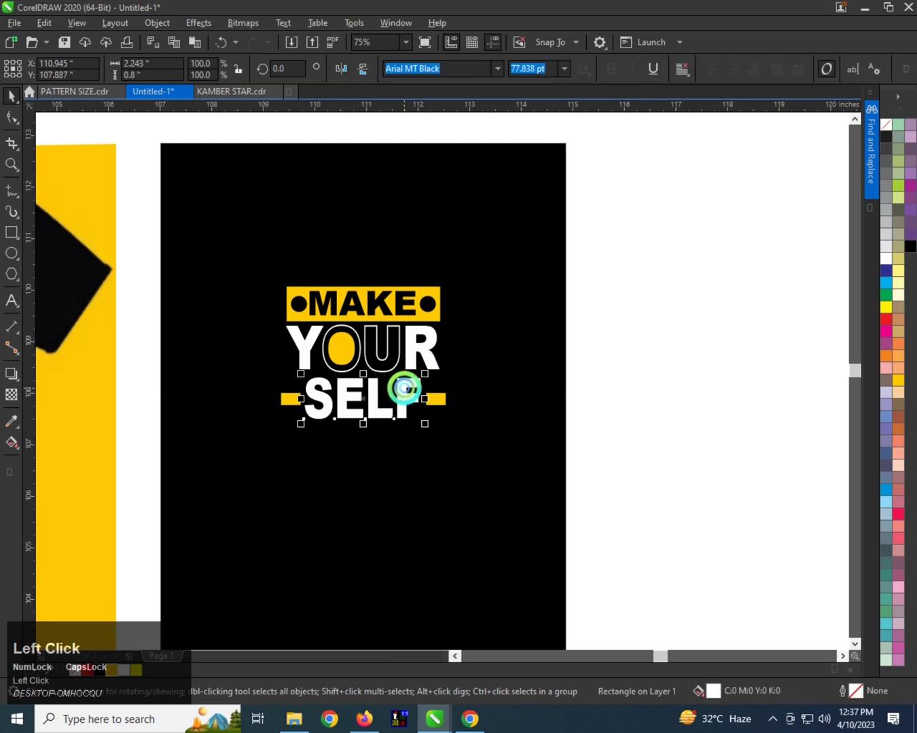
left_click_drag(406, 387, 399, 435)
right_click(399, 436, "shift")
Change the copied text to PROUD and centre it horizontally with SELF.
key("ctrl+space")
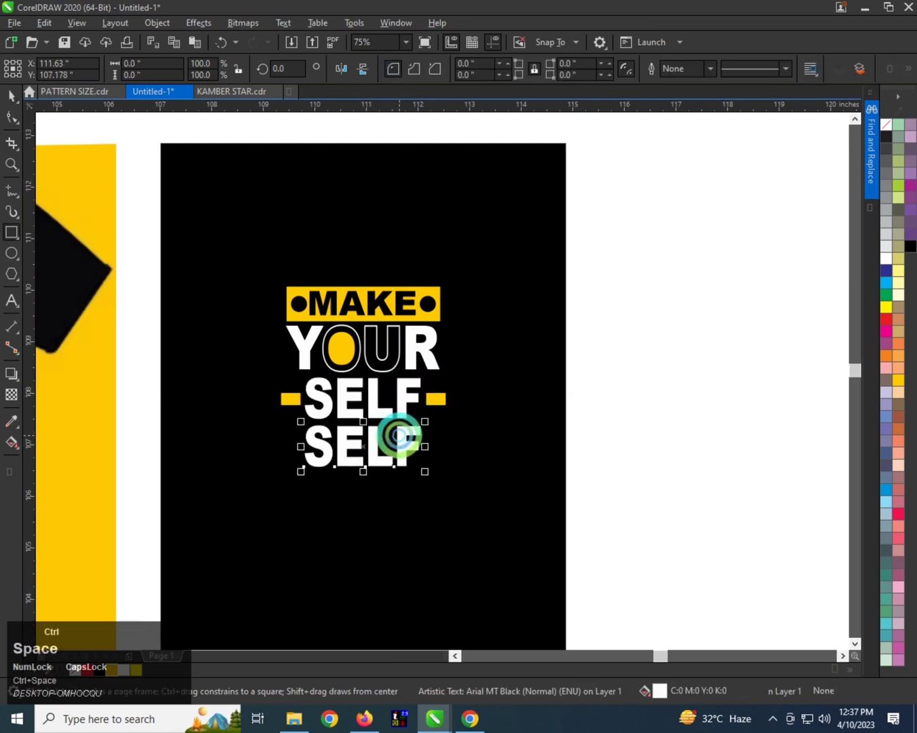
key("ctrl+space")
double_click(401, 436)
double_click(402, 436)
type("PROUD")
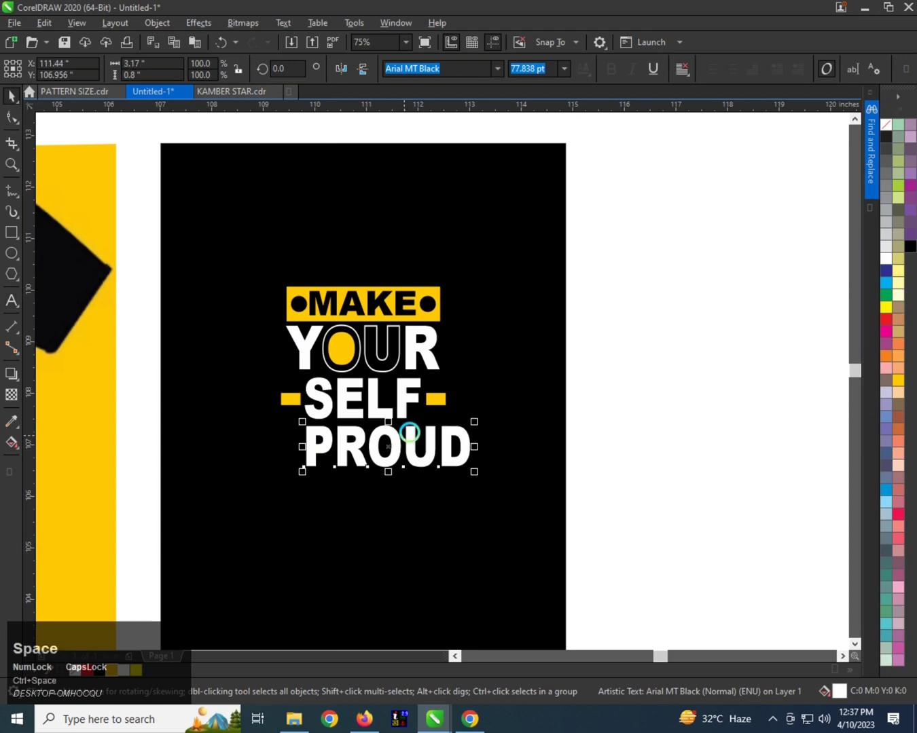
left_click(403, 397, "shift")
key("c")
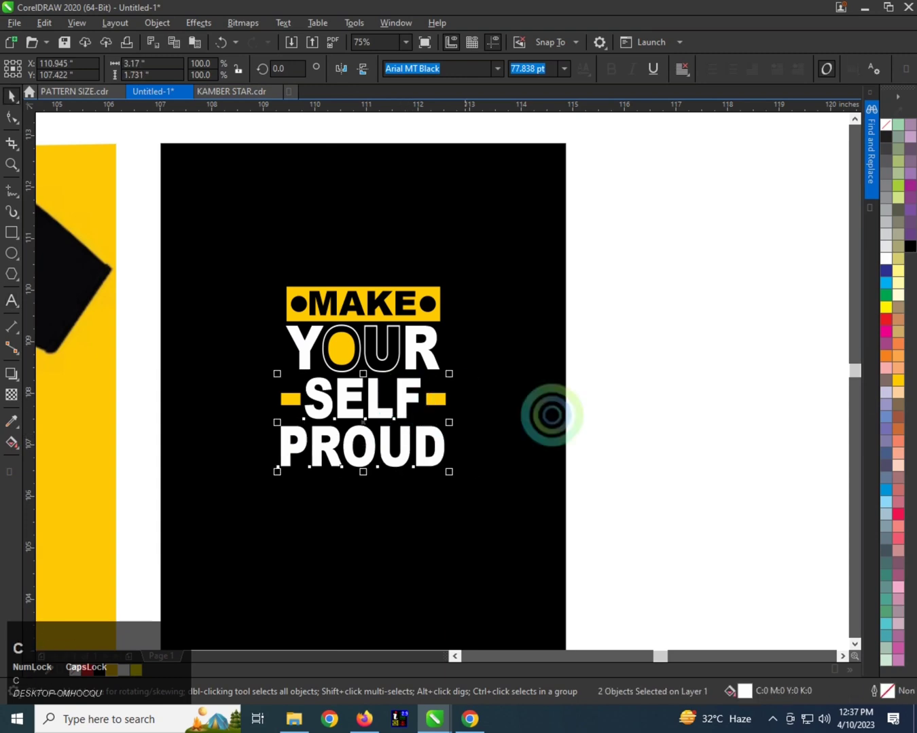
Try widening the PROUD text to 3.3 inches about its centre.
left_click(443, 437)
left_click(438, 441)
scroll(440, 444, "up", 2)
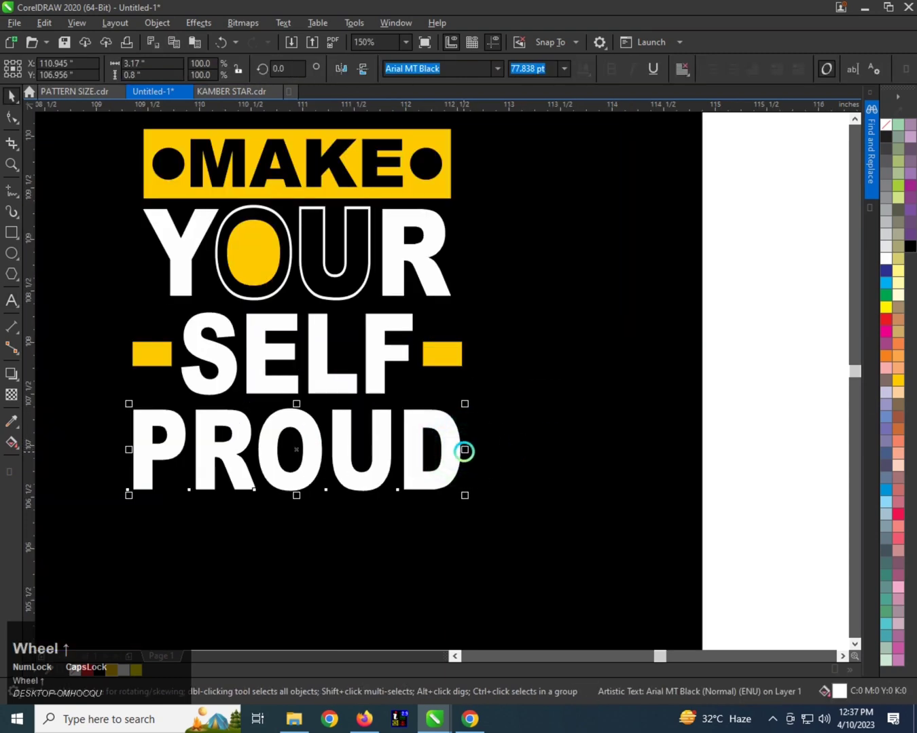
mouse_move(465, 449)
left_mouse_down()
mouse_move(474, 448)
mouse_move(466, 447)
left_mouse_up()
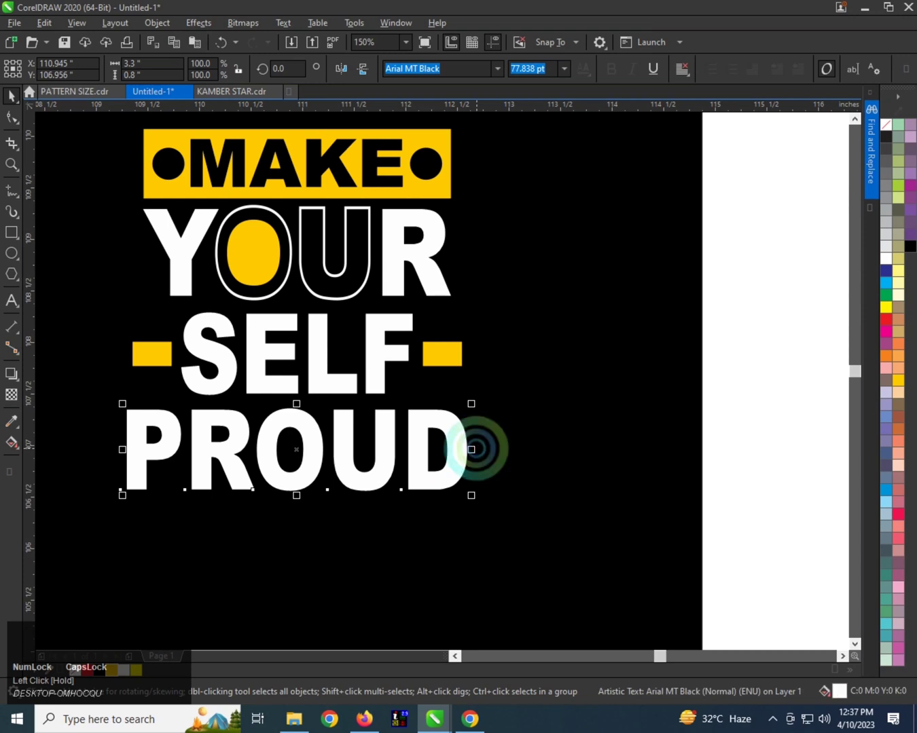
key("ctrl+z")
Break PROUD apart into single letters and give its O and D a black fill and a white outline.
left_click(378, 354, "shift")
scroll(408, 390, "down", 4)
scroll(409, 391, "up", 1)
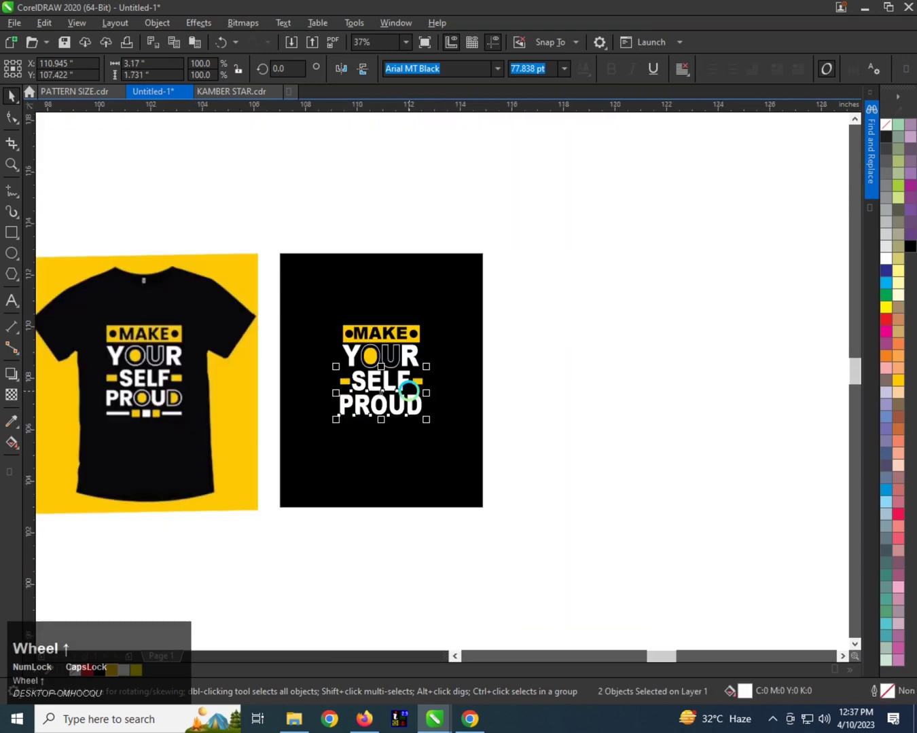
scroll(400, 391, "up", 4)
left_click(360, 410)
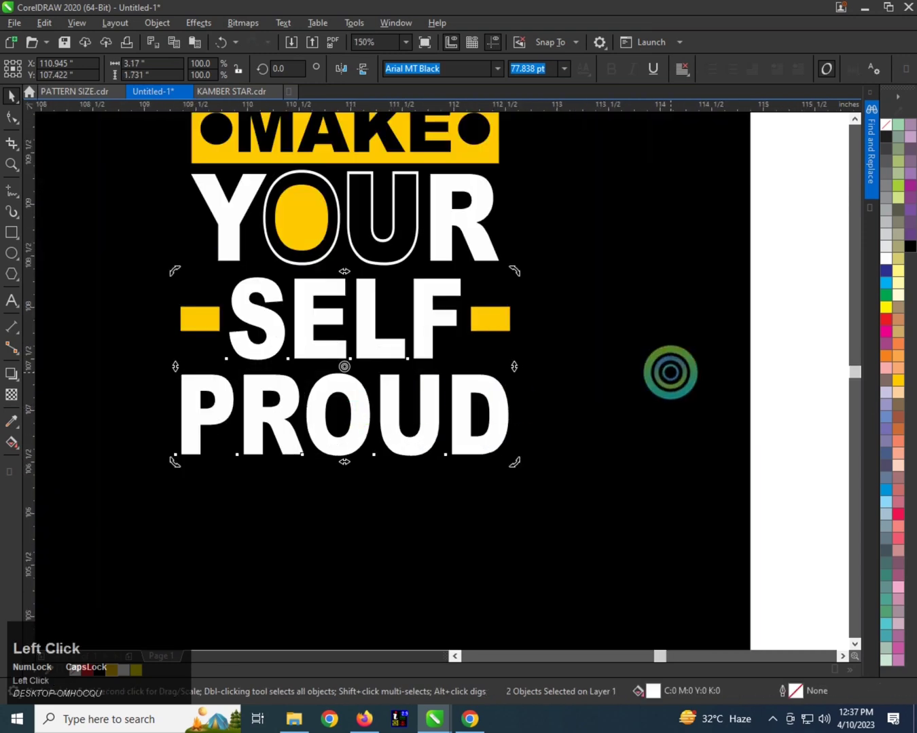
left_click(554, 388)
left_click(392, 400)
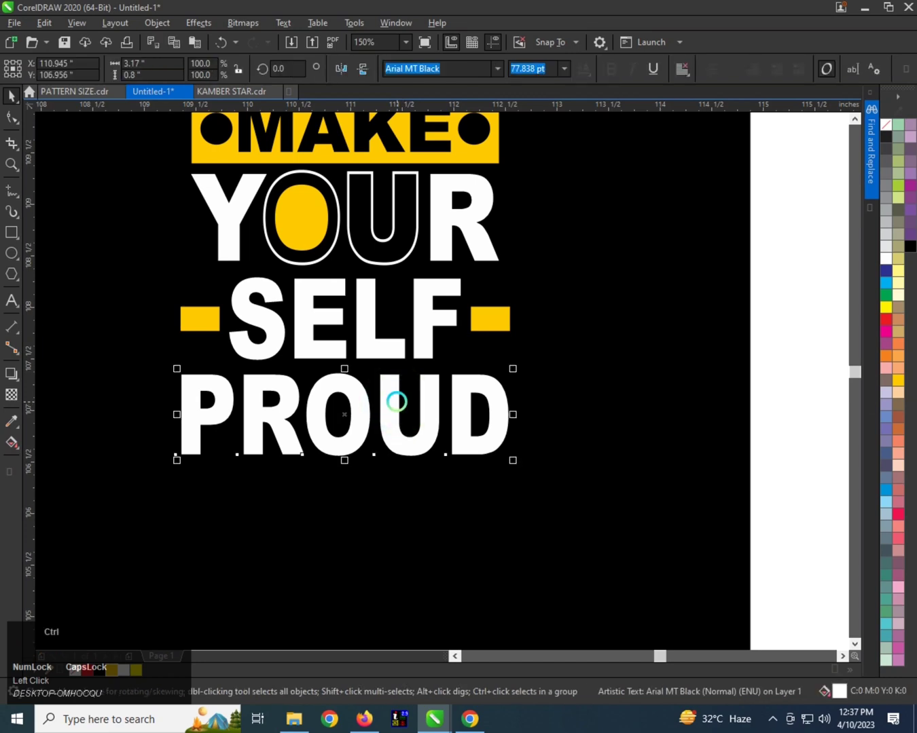
left_click(347, 396)
scroll(349, 396, "up", 2)
left_click(457, 388, "shift")
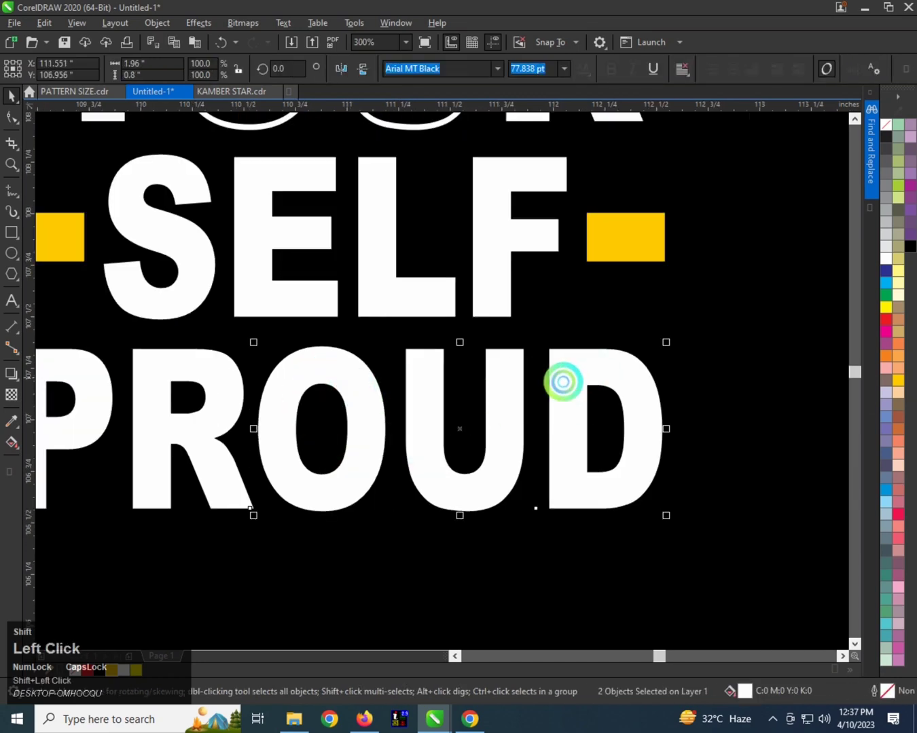
left_click(102, 669)
right_click(124, 669)
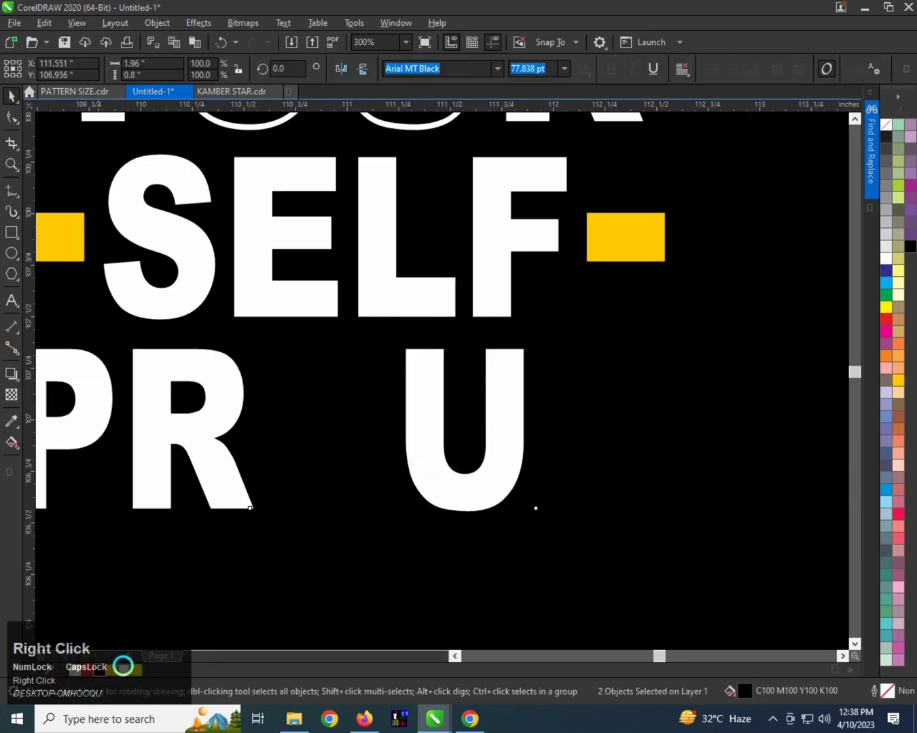
Set the outline of the O and D to 4 points with rounded corners, behind the fill and scaling with the object.
key("F12")
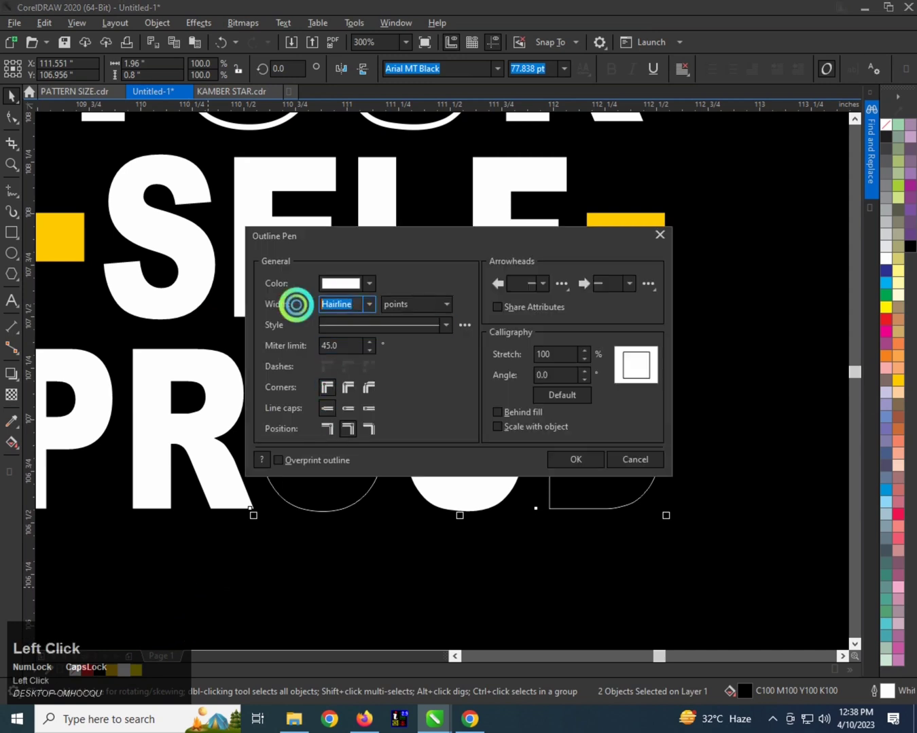
type("4")
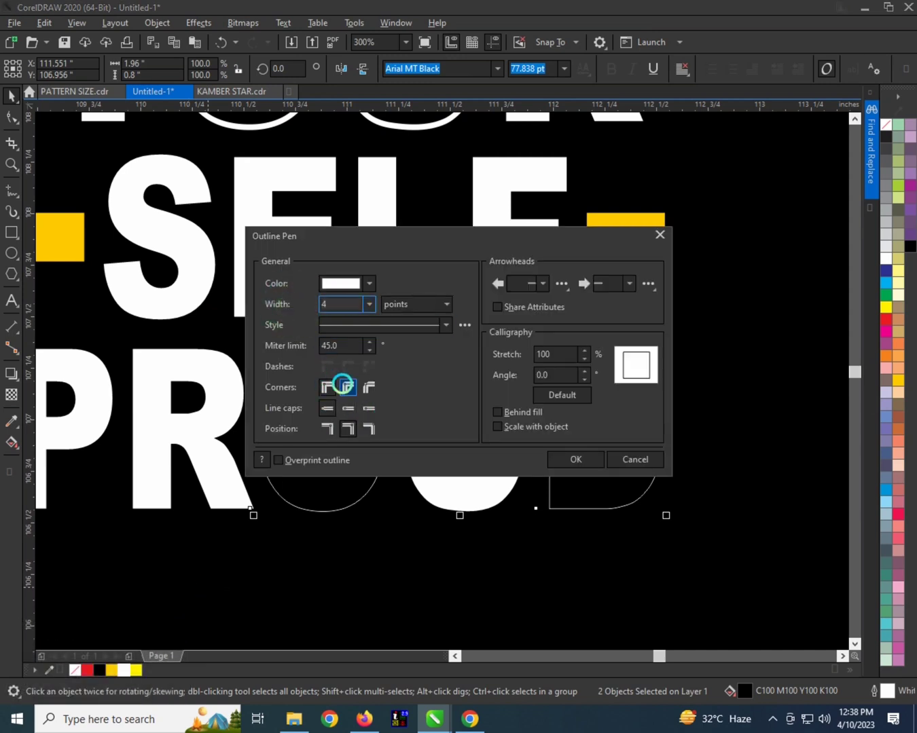
left_click(342, 384)
left_click(322, 385)
left_click(496, 412)
left_click(492, 425)
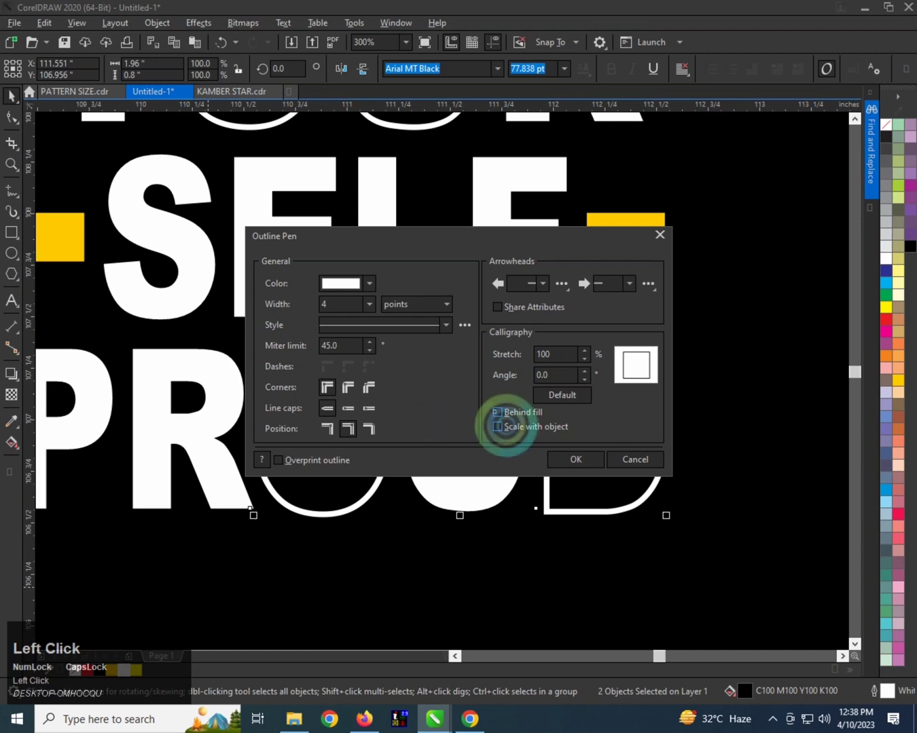
left_click(345, 386)
left_click(575, 459)
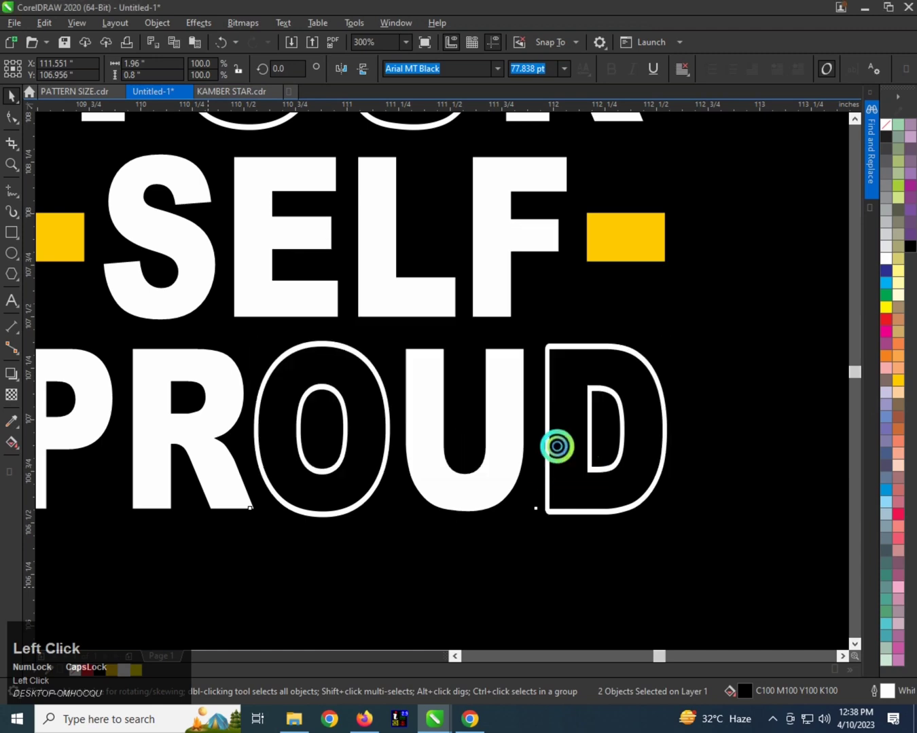
Create a smaller centred copy of the O in PROUD, about 0.55 by 0.71 inches, filled deep yellow without an outline.
left_click(375, 344)
scroll(379, 359, "up", 1)
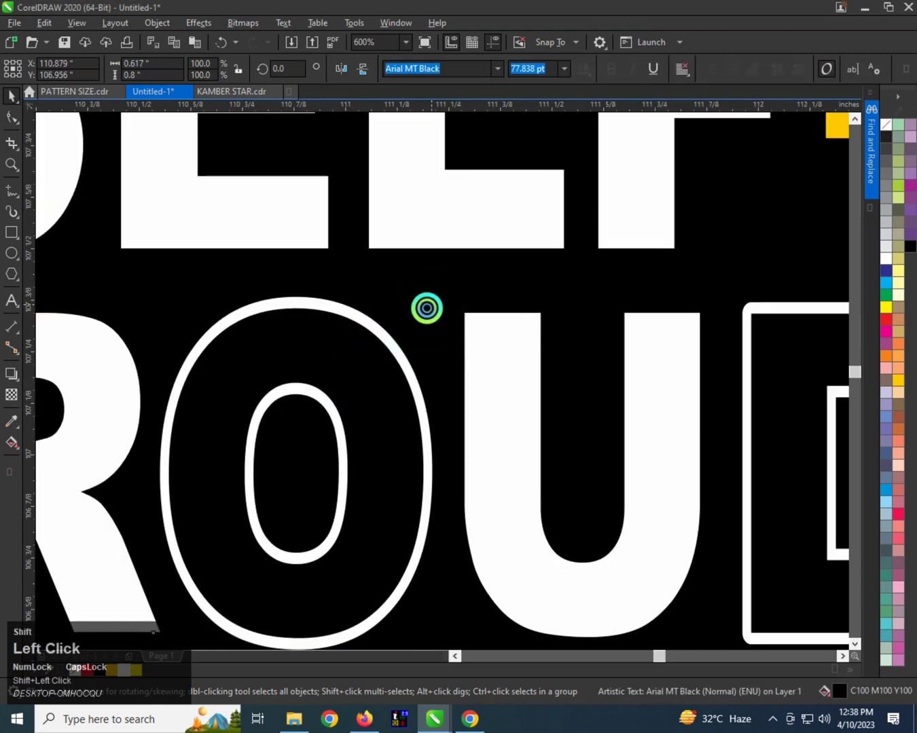
left_click_drag(426, 309, 417, 321)
right_click(417, 321)
left_click(112, 671)
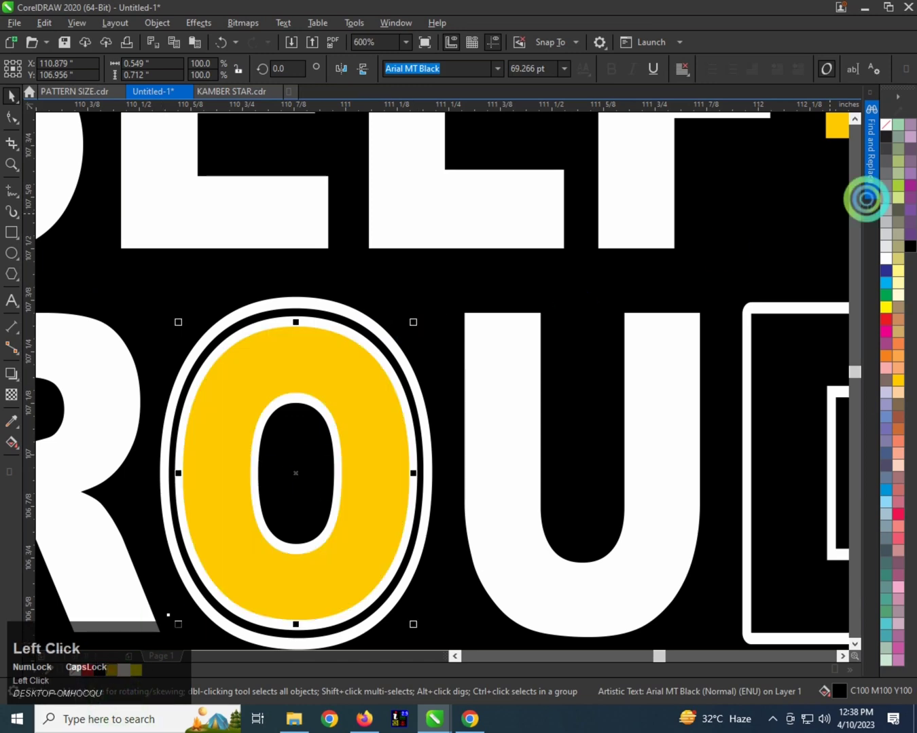
right_click(887, 125)
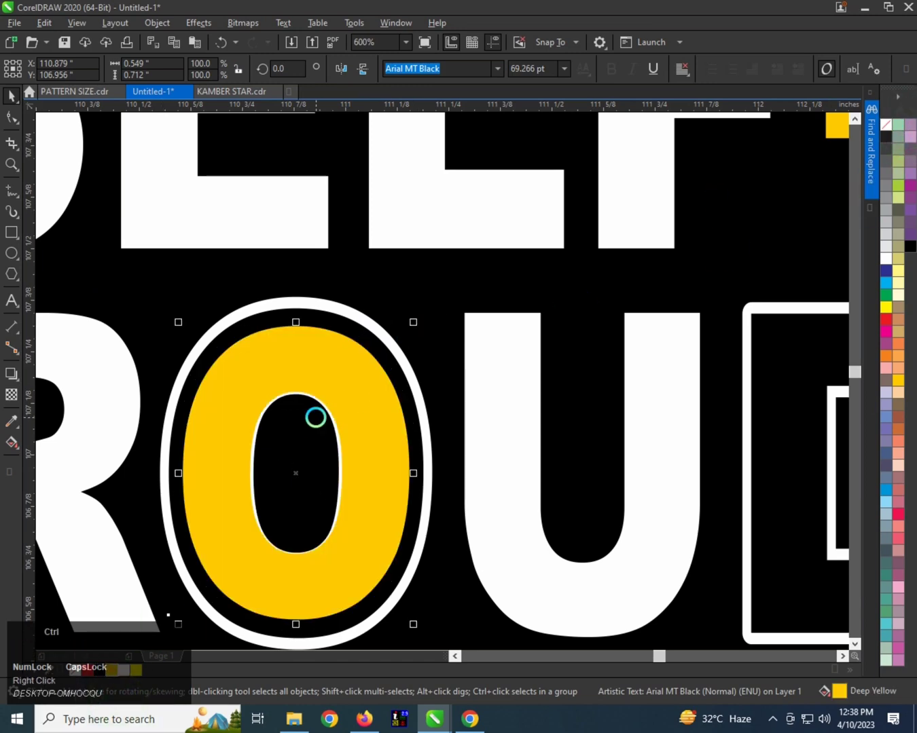
Remove the yellow O's inner opening as curves and shrink the solid shape about its centre to about 0.46 by 0.6 inches.
key("ctrl+q")
left_click(10, 116)
left_click(233, 385)
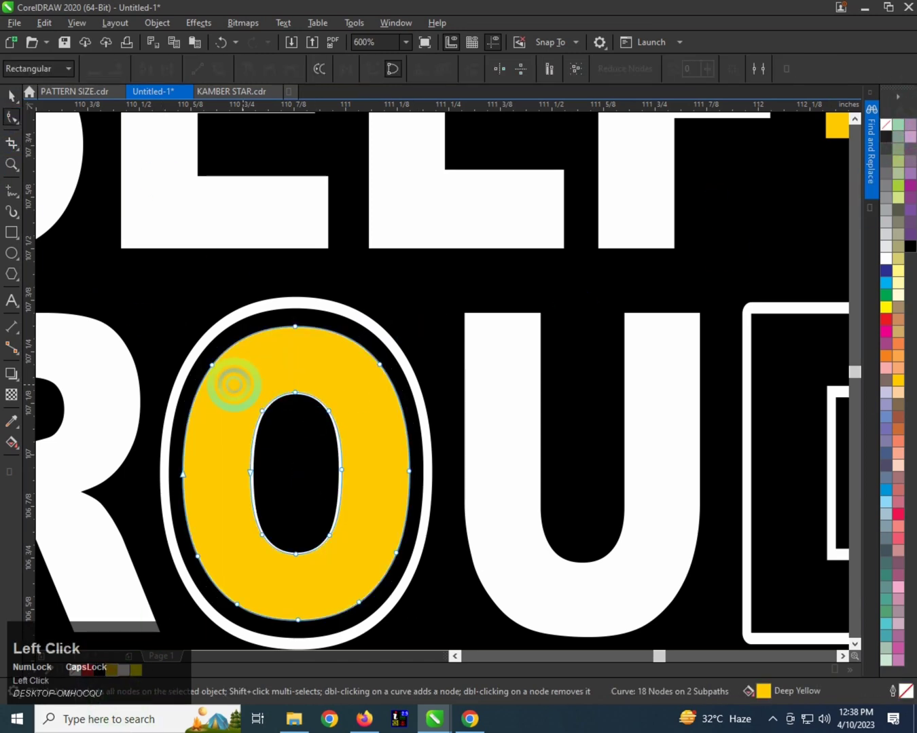
key("ctrl+space")
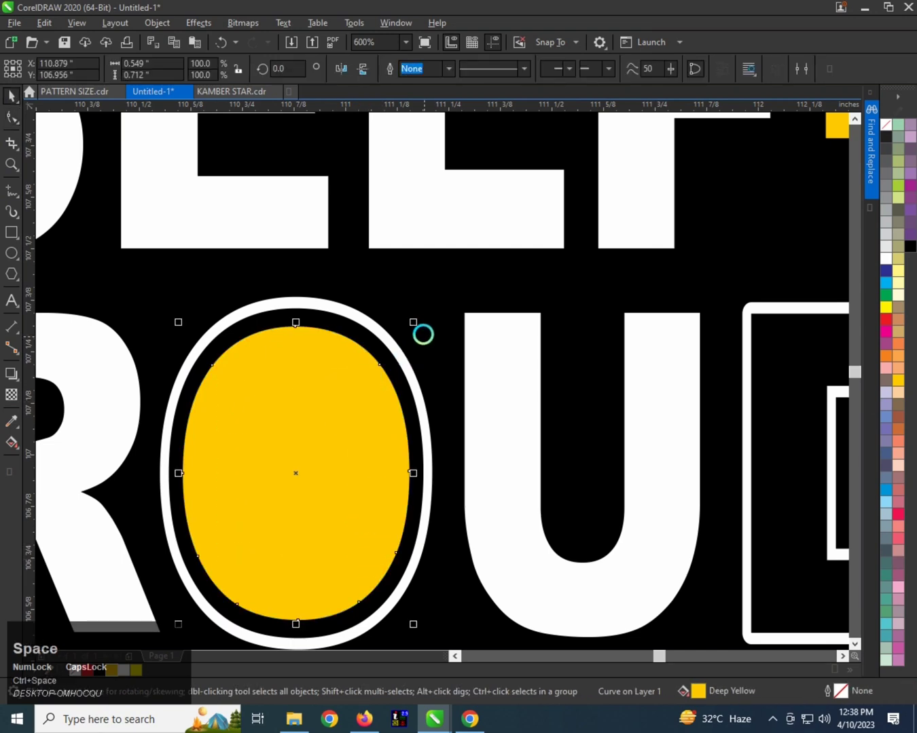
left_click_drag(412, 320, 401, 341)
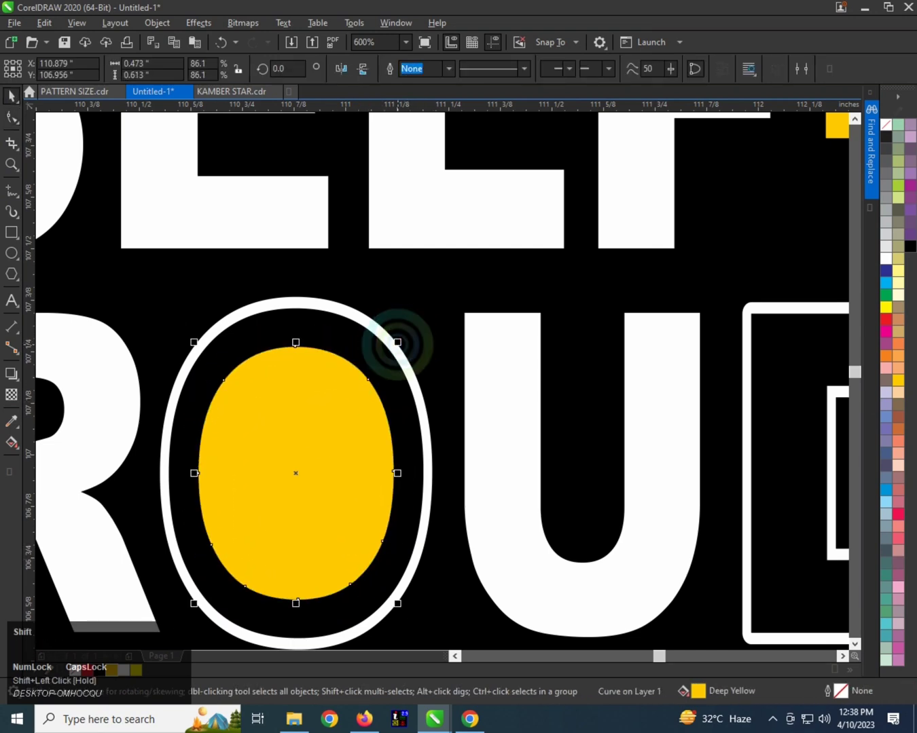
left_click(224, 370)
Create a smaller centred copy of the D in PROUD, about 0.48 by 0.68 inches, filled deep yellow without an outline.
scroll(364, 380, "down", 5)
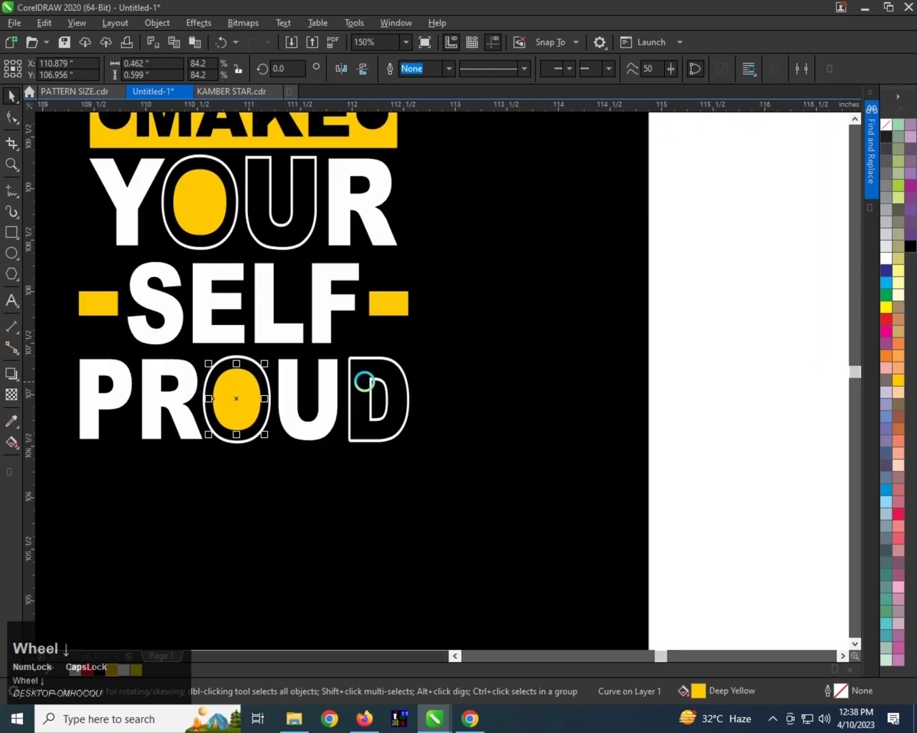
scroll(364, 377, "up", 3)
left_click(361, 371)
scroll(380, 369, "up", 2)
left_click_drag(530, 300, 517, 313)
right_click(517, 313, "shift")
left_click(112, 671)
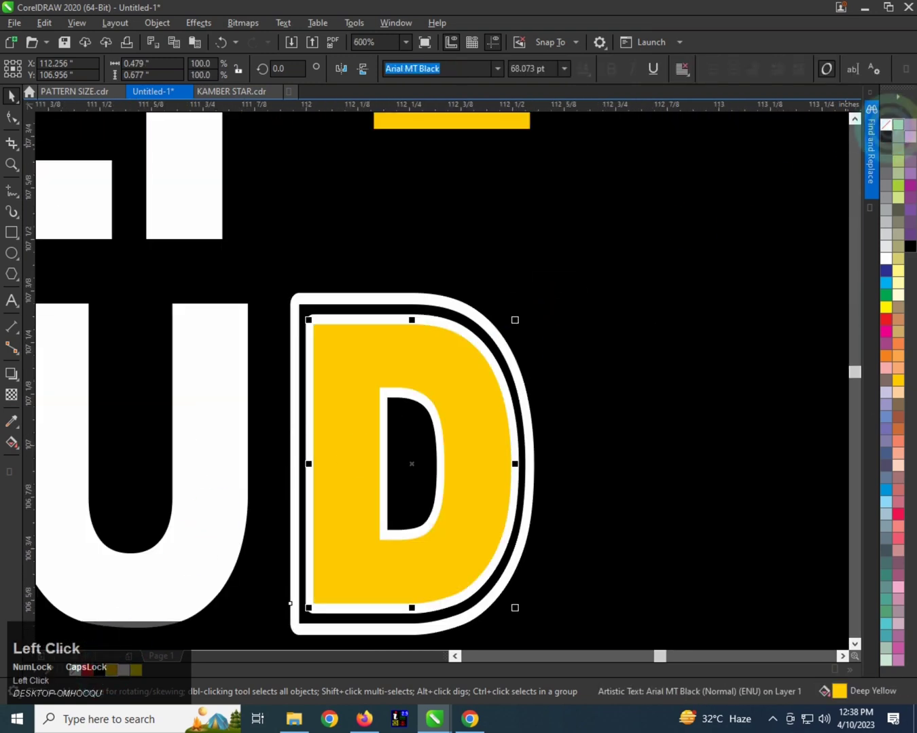
right_click(885, 127)
Remove the yellow D's inner opening as curves and shrink the solid shape about its centre to about 0.39 by 0.55 inches.
key("ctrl+q")
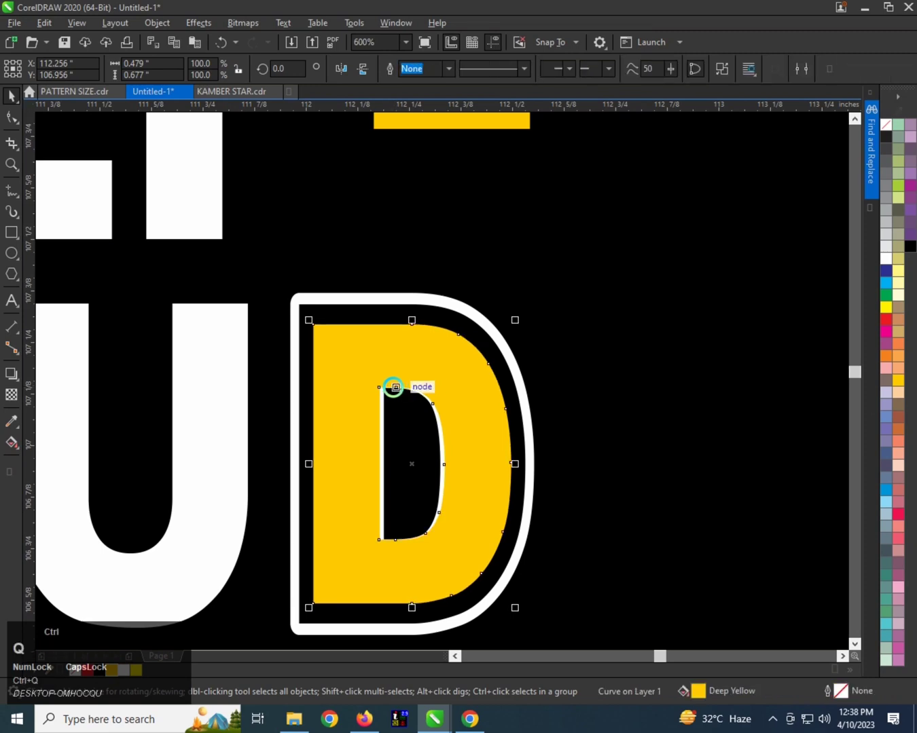
left_click(9, 120)
left_click(397, 366)
left_click_drag(467, 545, 467, 545)
key("Delete")
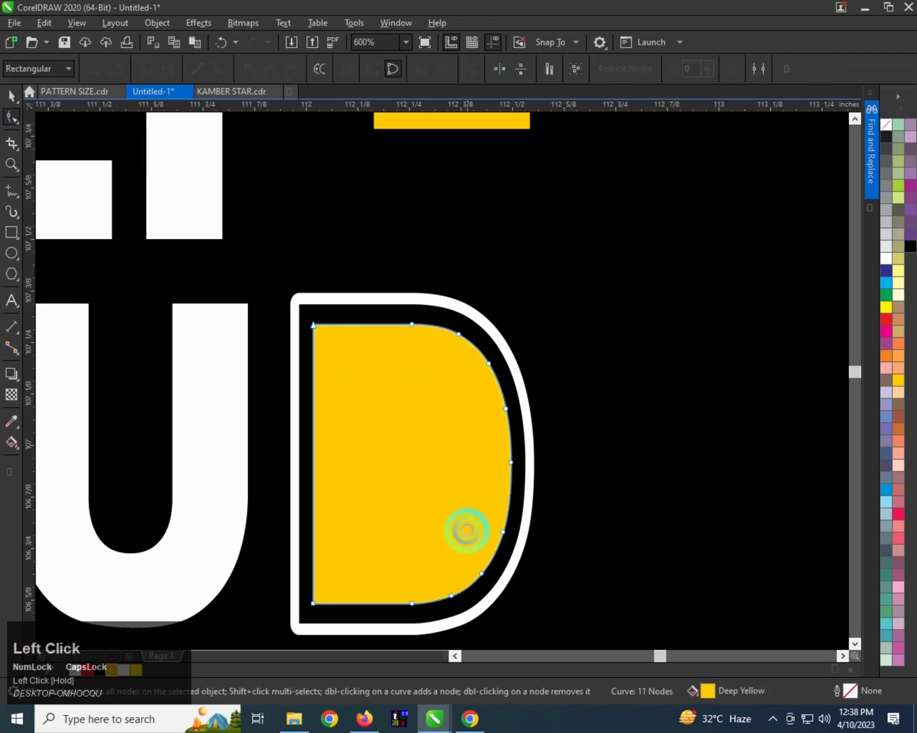
key("space")
left_click_drag(515, 322, 493, 343)
Ungroup the yellow rectangles beside SELF and place a copy of one below the middle of PROUD.
scroll(493, 344, "down", 1)
scroll(303, 376, "down", 2)
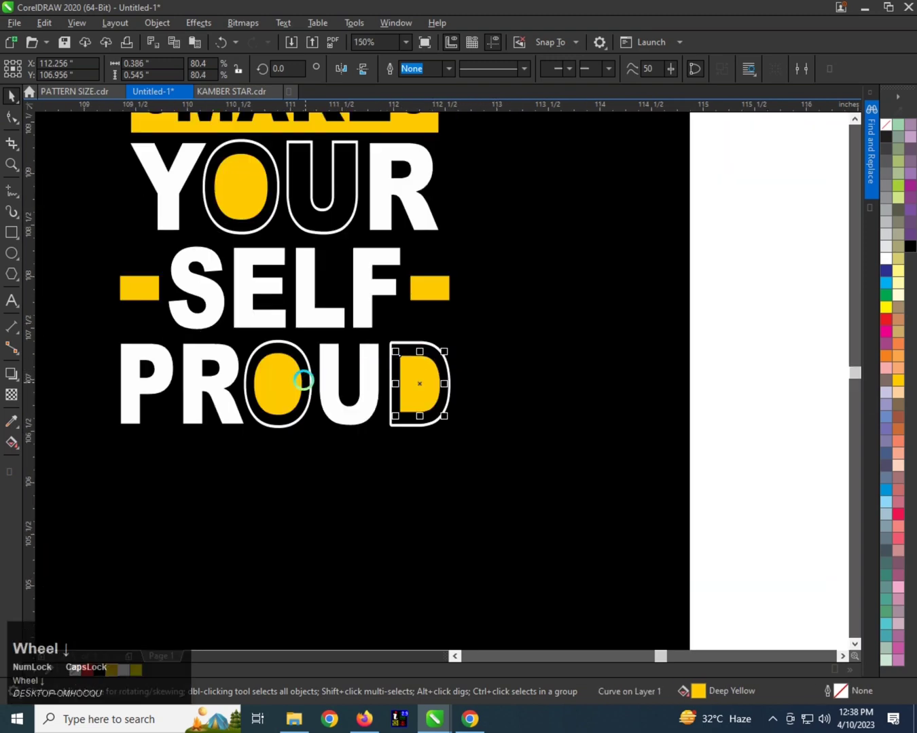
scroll(290, 367, "up", 2)
scroll(306, 365, "down", 3)
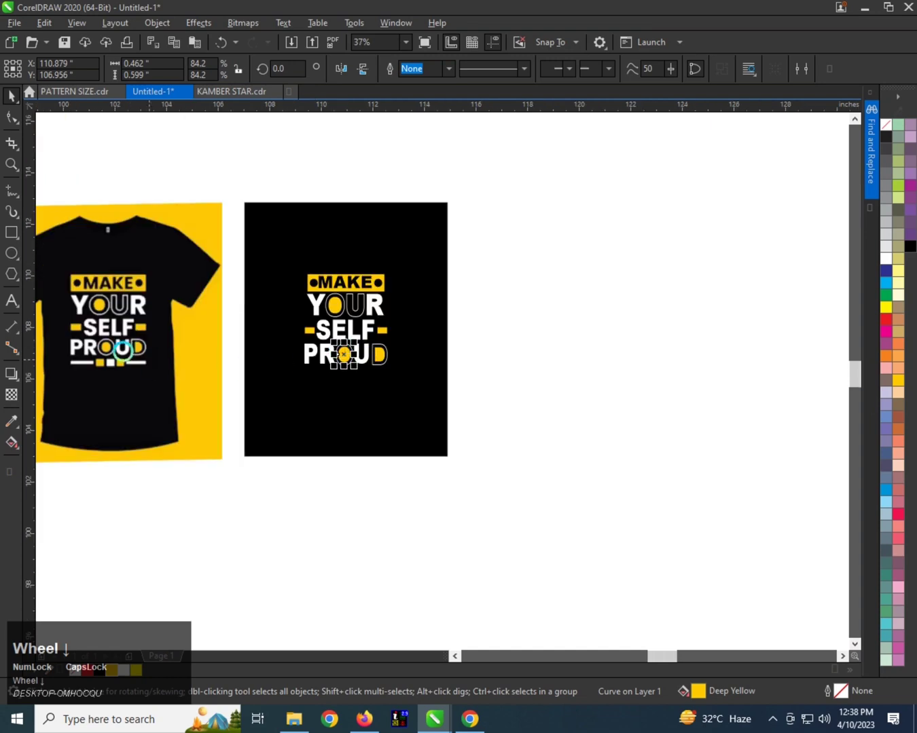
scroll(389, 346, "up", 2)
left_click(397, 298)
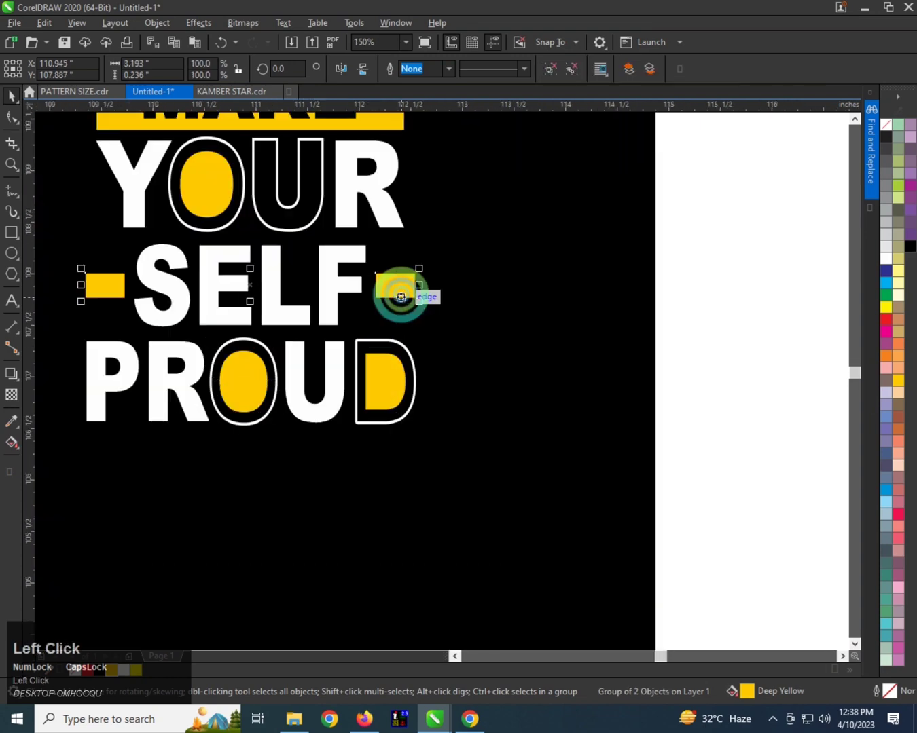
key("ctrl+u")
left_click(406, 287)
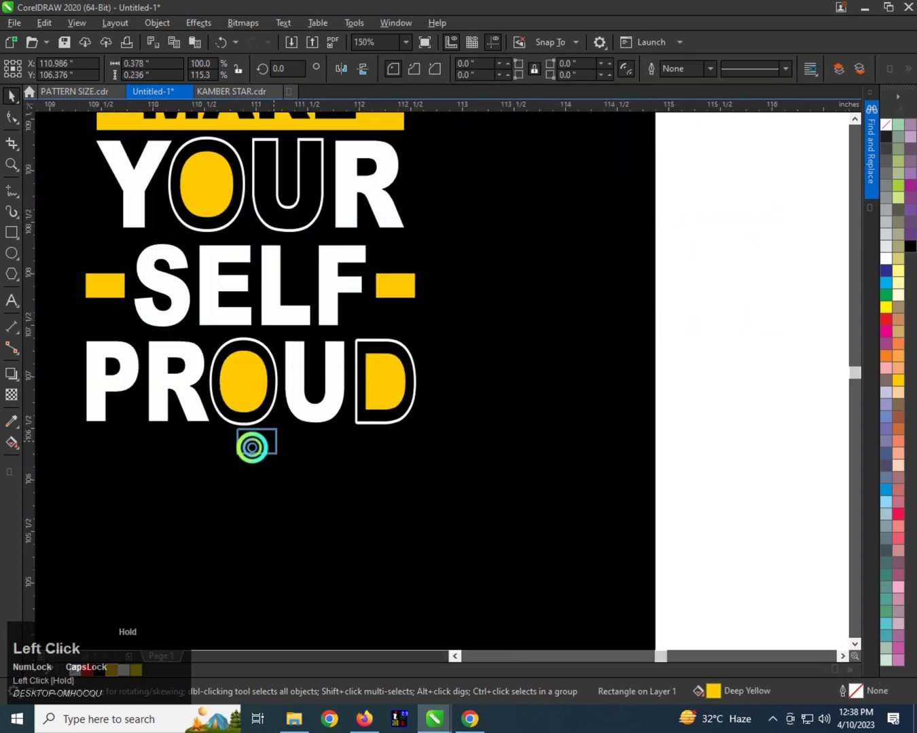
right_click(249, 460)
Place another copy of the small yellow rectangle beside the one below PROUD and repeat the duplication.
scroll(235, 455, "up", 1)
left_click_drag(248, 460, 326, 438)
right_click(326, 438)
scroll(476, 455, "down", 2)
scroll(429, 458, "down", 1)
scroll(437, 443, "up", 3)
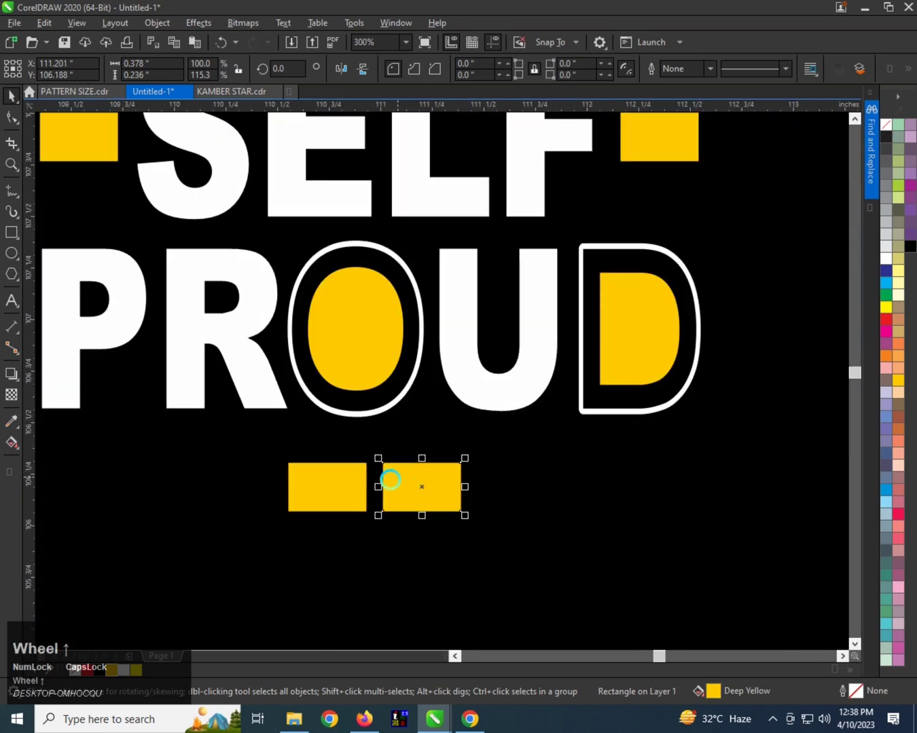
key("ctrl+r")
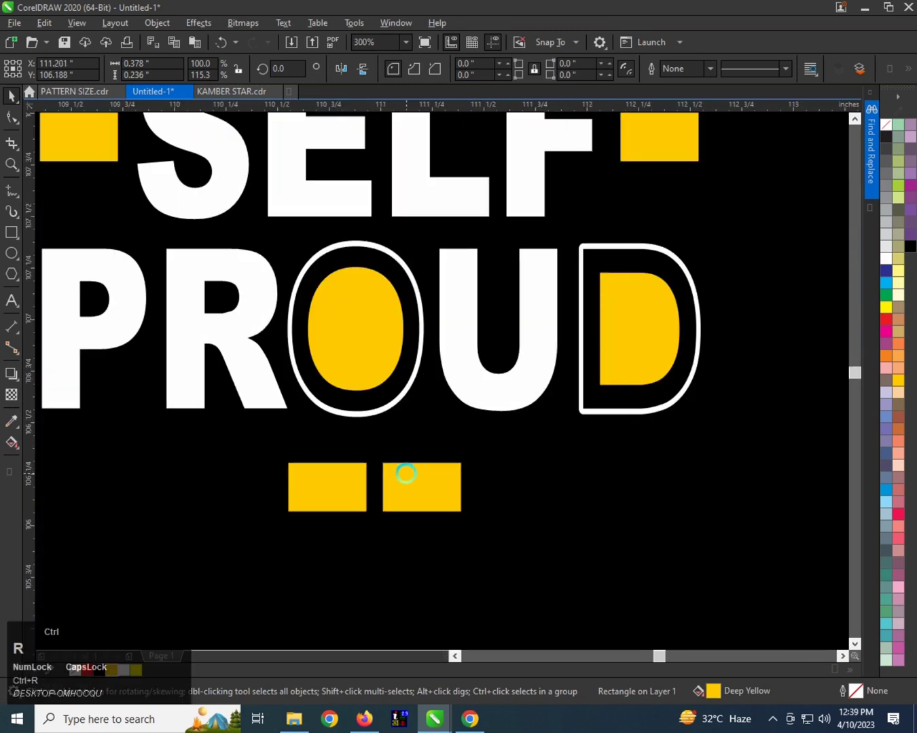
Fill the middle rectangle below PROUD white and place a white copy of it after the last yellow one, below the D.
left_click(410, 473)
left_click(884, 258)
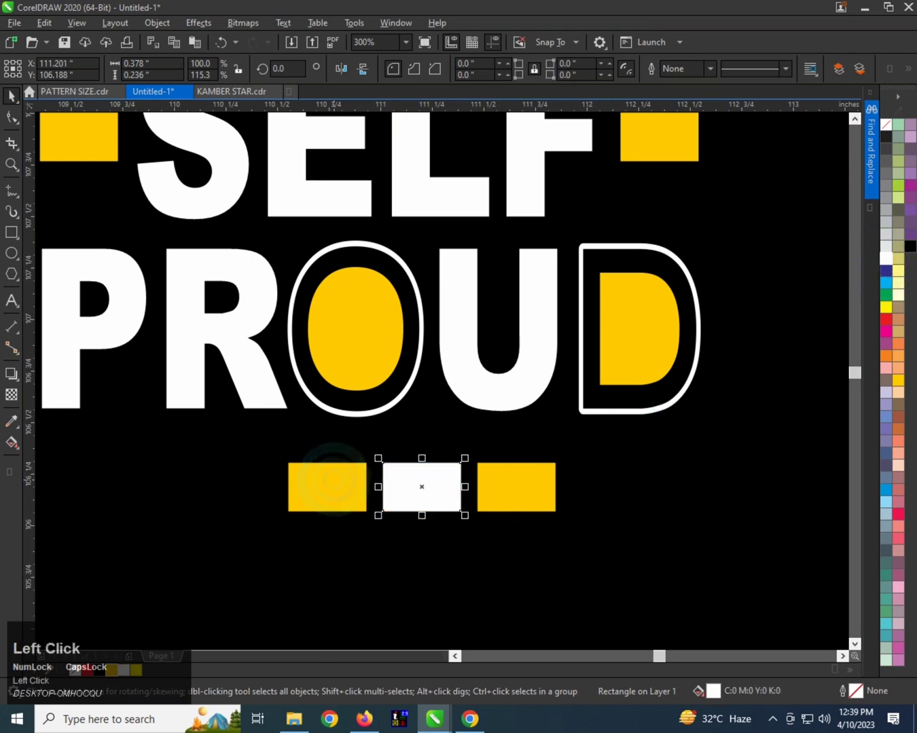
scroll(332, 480, "right", 1)
left_click_drag(340, 489, 537, 491)
right_click(536, 490)
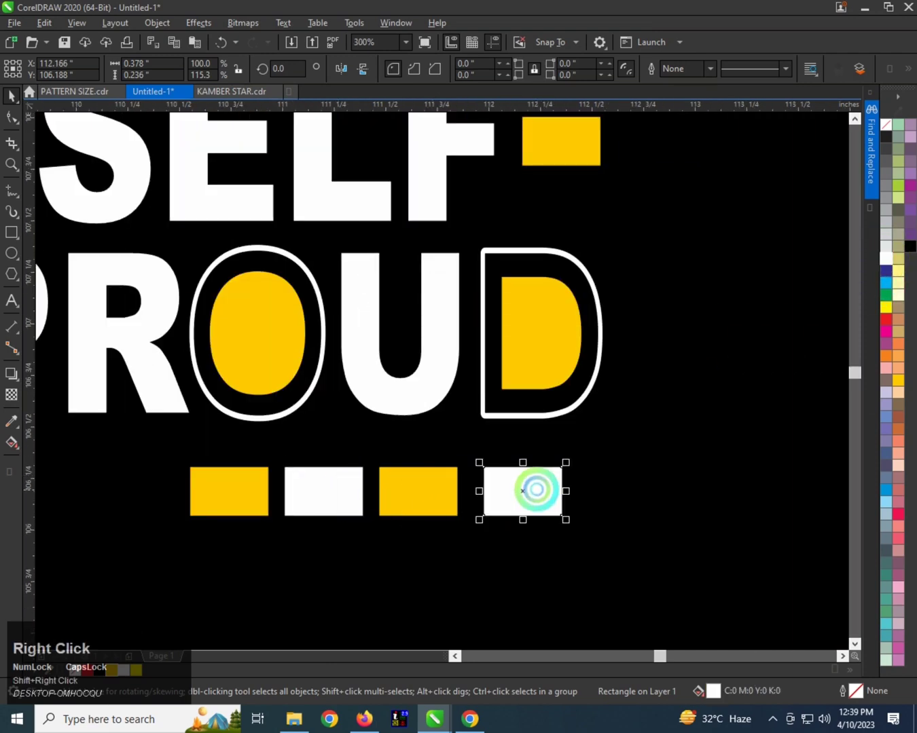
Reshape the white copy below the D into a thin bar about 0.65 by 0.08 inches.
scroll(541, 491, "up", 1)
left_click_drag(509, 439, 513, 476)
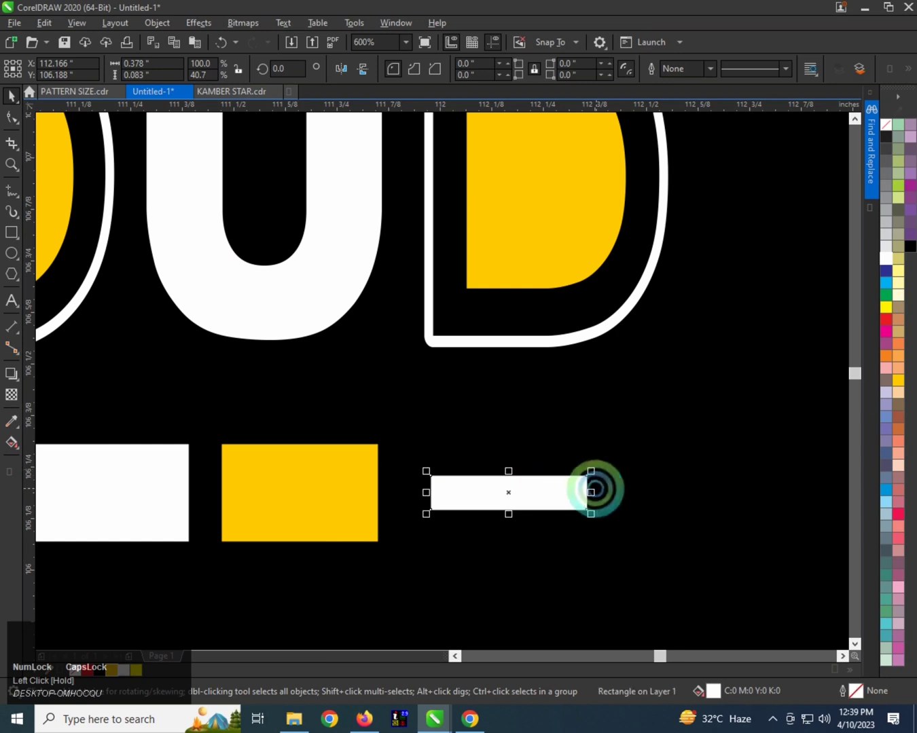
left_click_drag(590, 490, 680, 476)
left_click_drag(756, 454, 676, 479)
scroll(654, 479, "down", 1)
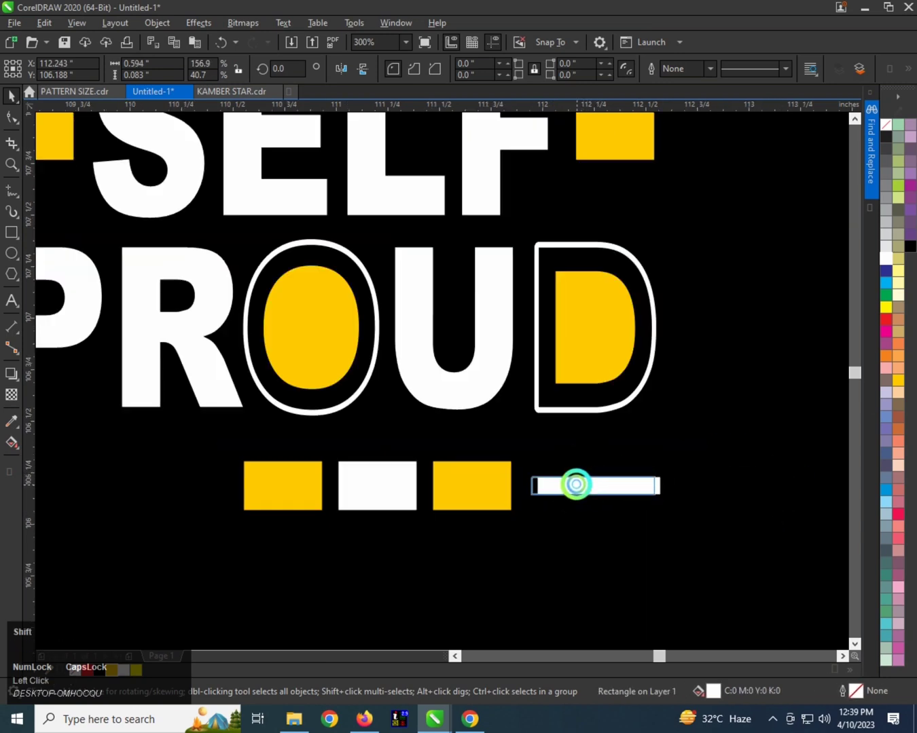
left_click(575, 484)
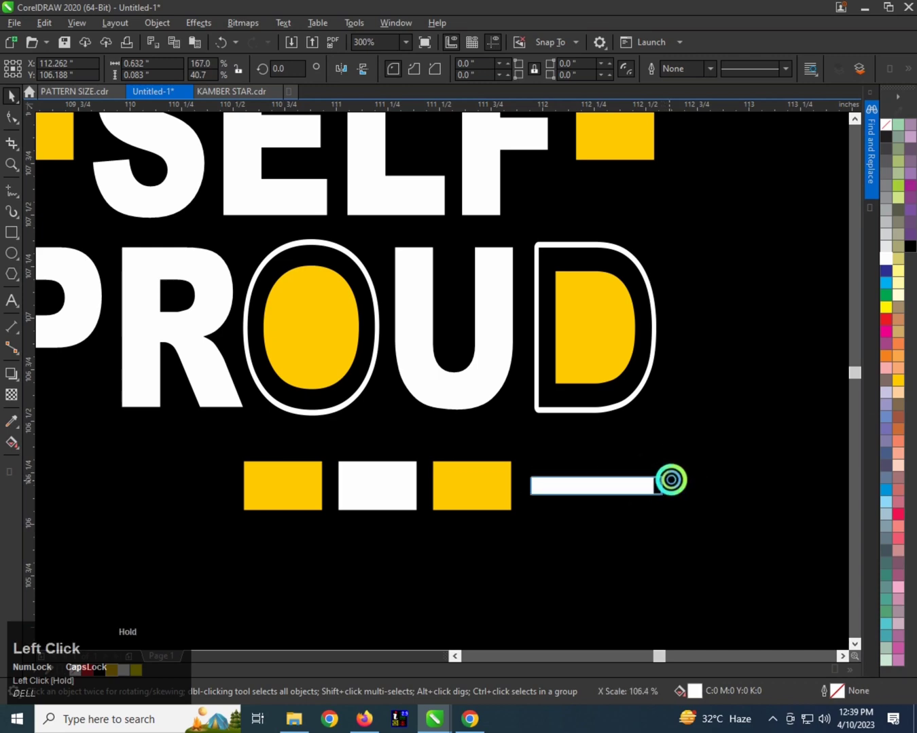
Place a copy of the thin white bar on the opposite side of the three rectangles and select the three rectangles together.
scroll(618, 476, "down", 1)
left_click_drag(613, 479, 394, 478)
right_click(393, 478)
scroll(531, 474, "up", 1)
left_click(546, 478)
left_click(449, 479, "shift")
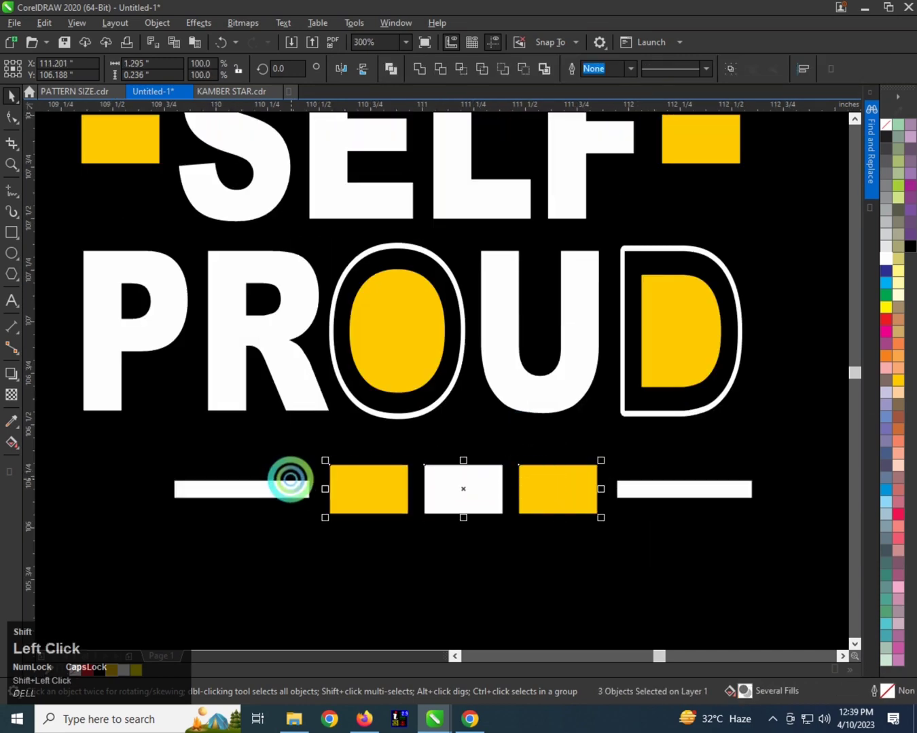
Group the two thin white bars, centre them horizontally with the three rectangles, and group the whole row.
left_click(306, 486)
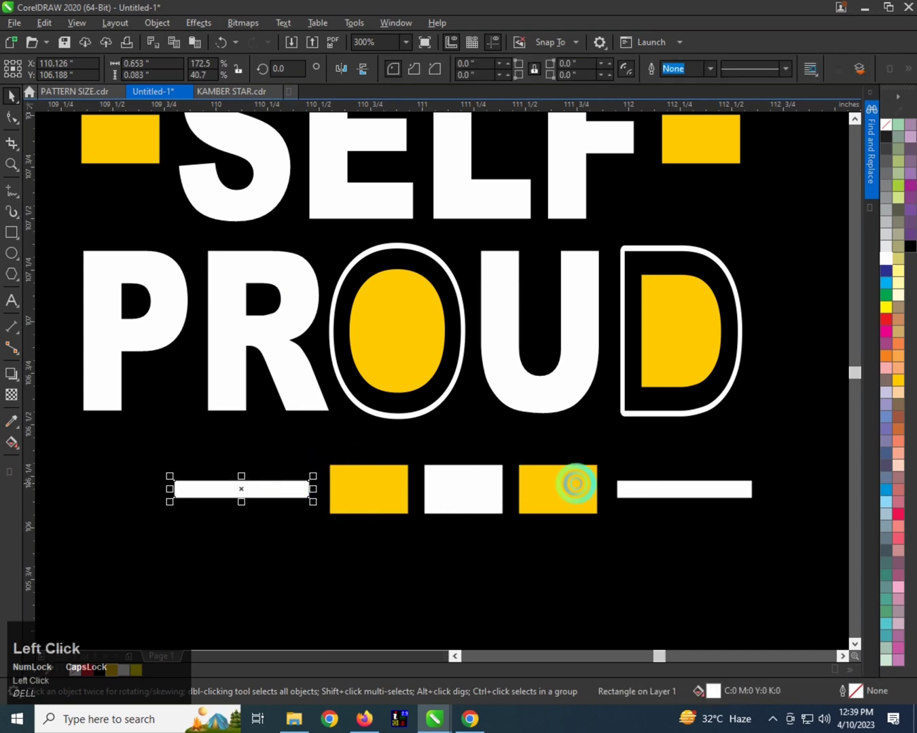
left_click(657, 485, "shift")
key("ctrl+g")
left_click(550, 475)
left_click(663, 483, "shift")
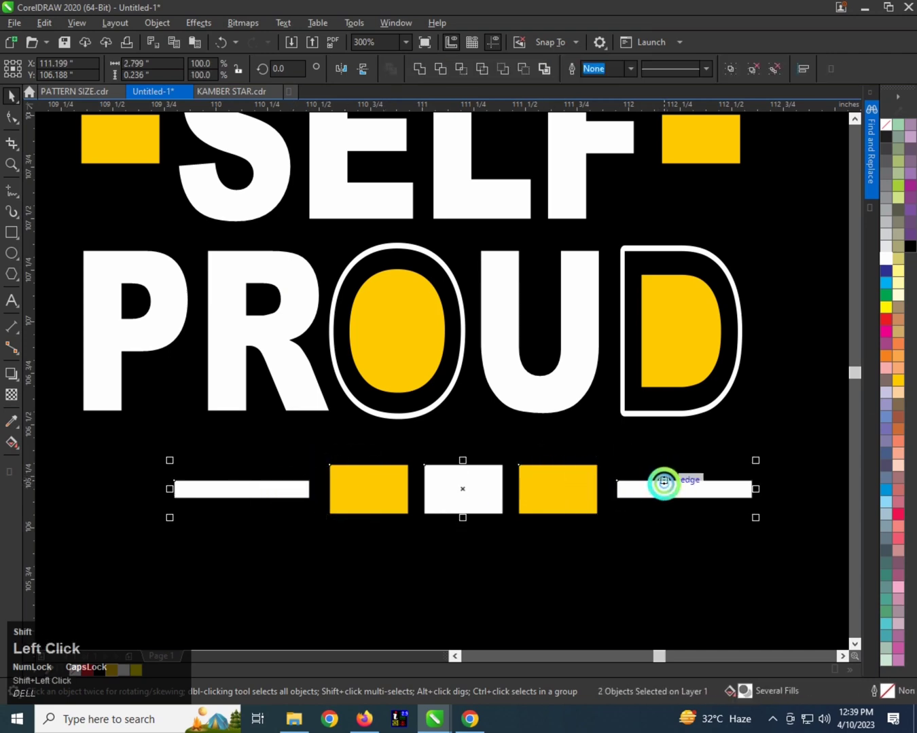
key("c")
key("ctrl+g")
scroll(343, 400, "down", 2)
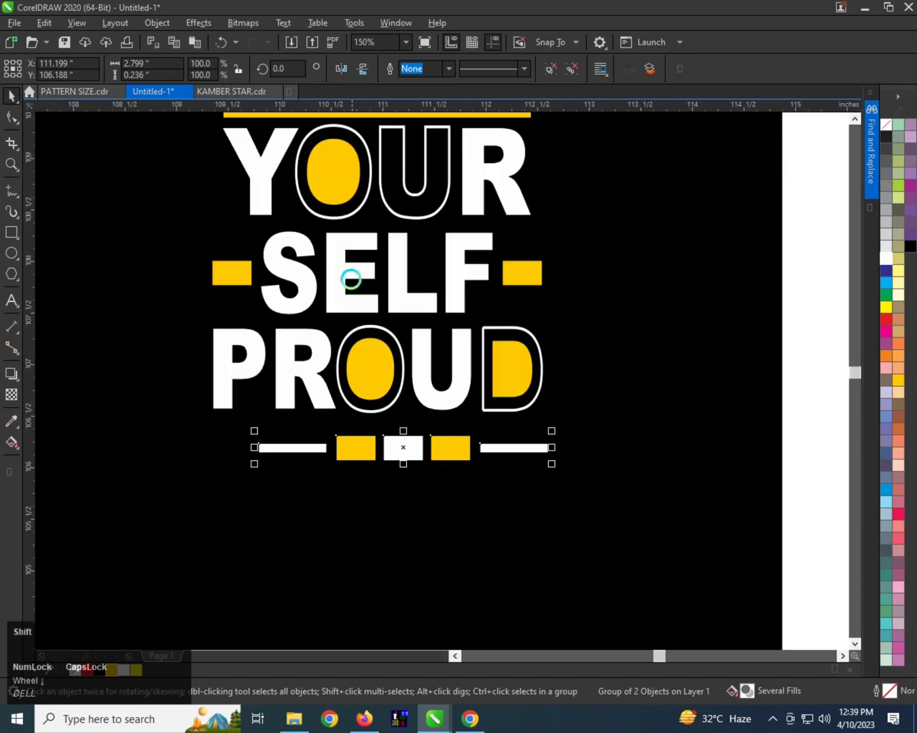
Centre the bar-and-rectangle row horizontally with the lines of lettering above it.
left_click(358, 275, "shift")
scroll(376, 449, "down", 2)
left_click_drag(657, 188, 204, 499)
left_click(170, 284)
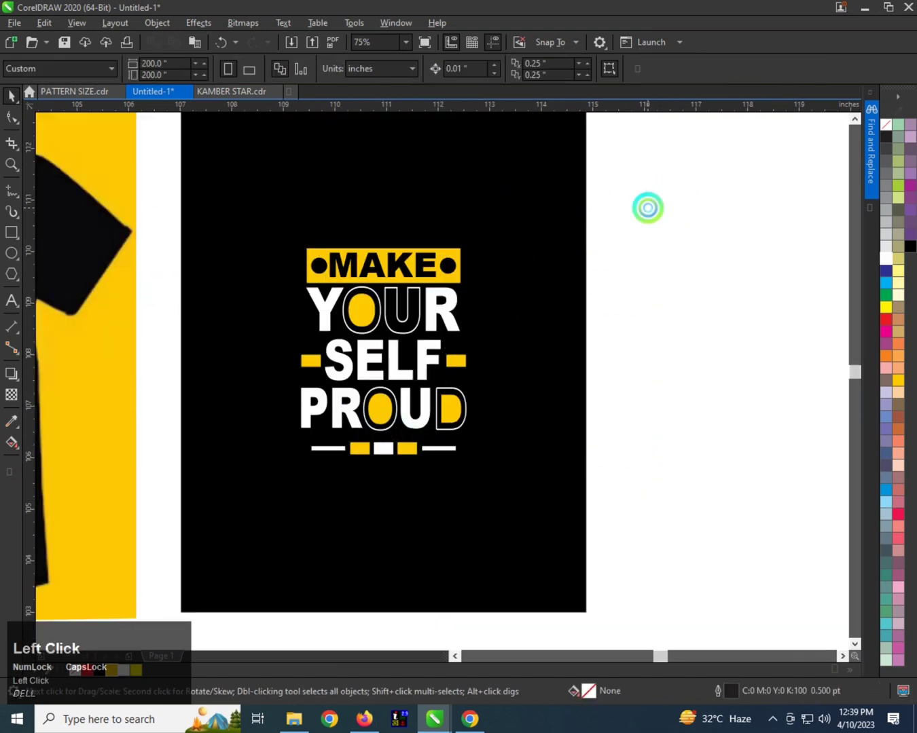
Group each line of the design separately: MAKE, YOUR, SELF, PROUD and the bar row.
left_click_drag(647, 206, 279, 299)
key("ctrl+g")
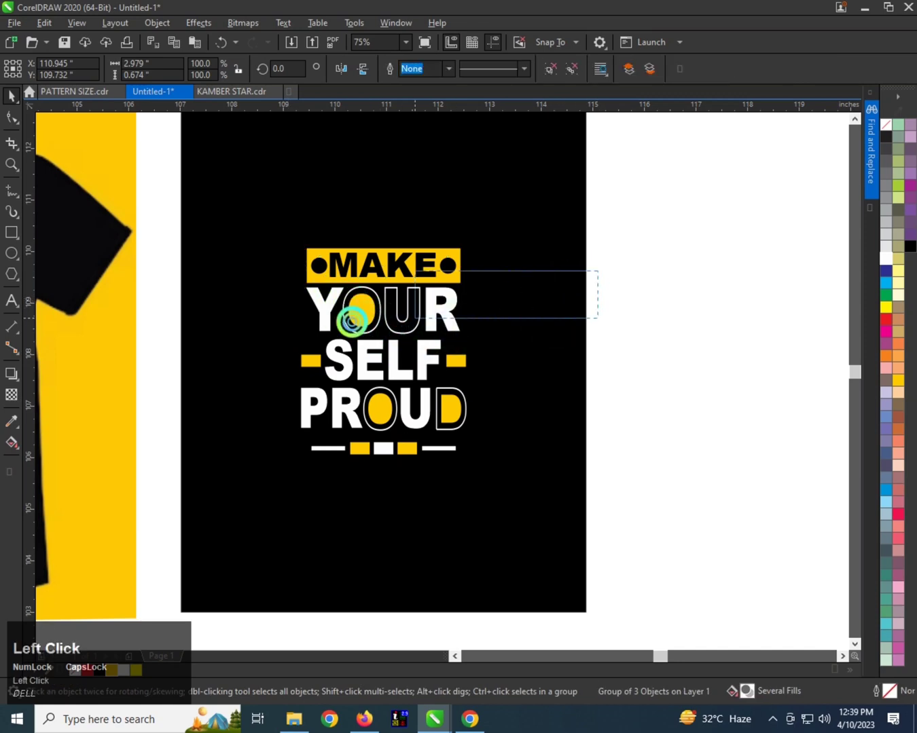
left_click_drag(350, 321, 234, 338)
key("ctrl+g")
left_click_drag(624, 321, 175, 400)
key("ctrl+g")
left_click_drag(610, 368, 198, 441)
key("ctrl+g")
left_click_drag(618, 410, 288, 466)
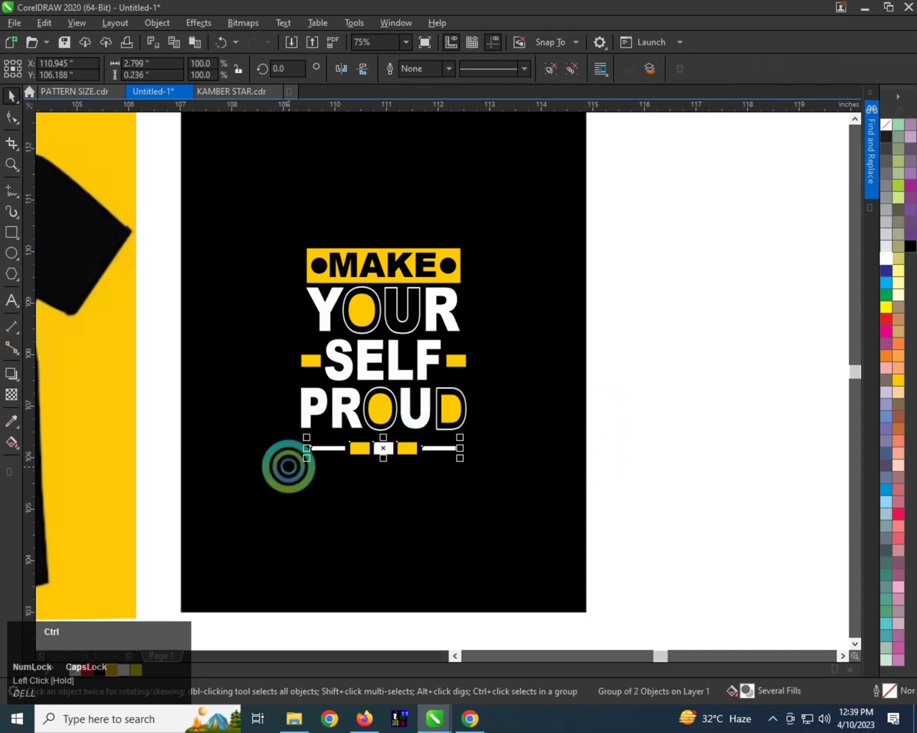
key("ctrl+g")
Select all five lines of the design and move them from the black background onto the front shirt pattern piece.
left_click_drag(683, 186, 246, 477)
left_click_drag(313, 453, 310, 451)
scroll(308, 412, "up", 2)
scroll(309, 417, "down", 4)
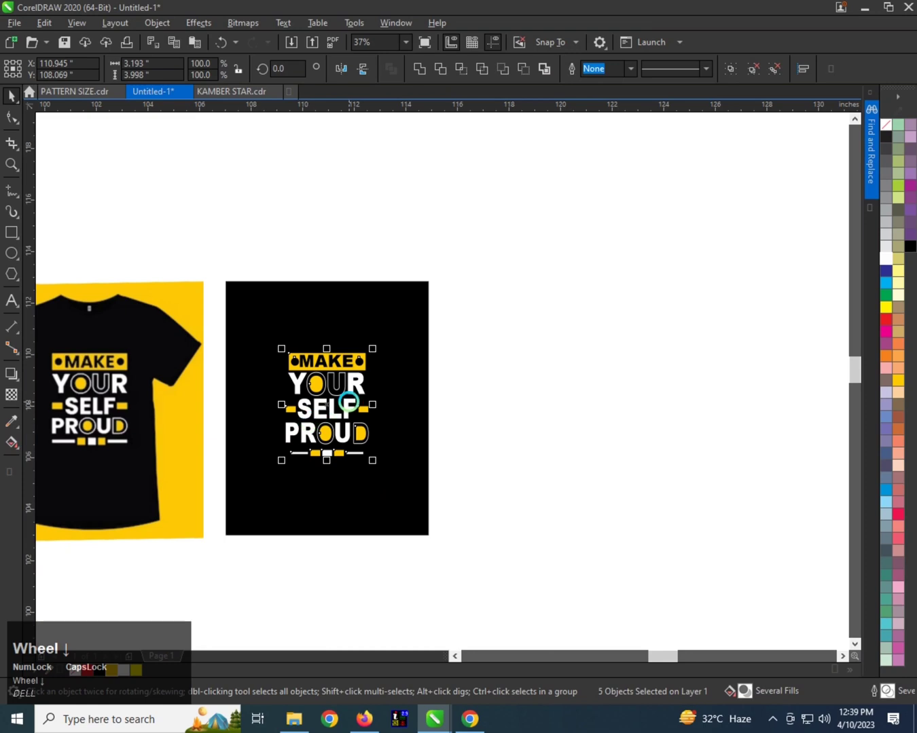
scroll(348, 402, "up", 2)
scroll(354, 449, "down", 2)
scroll(90, 445, "up", 2)
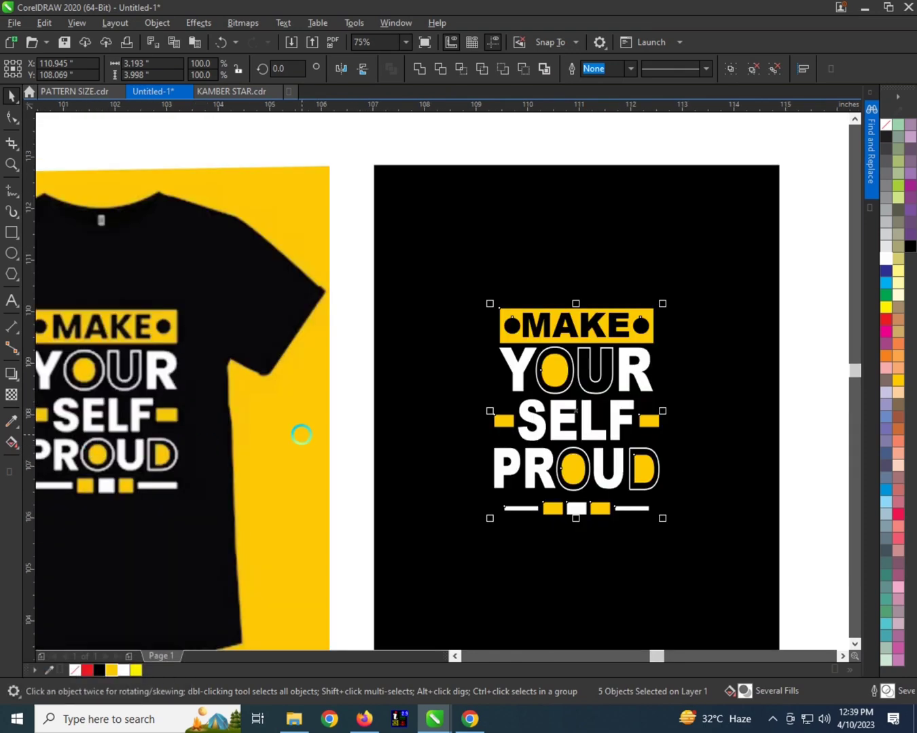
scroll(302, 435, "down", 4)
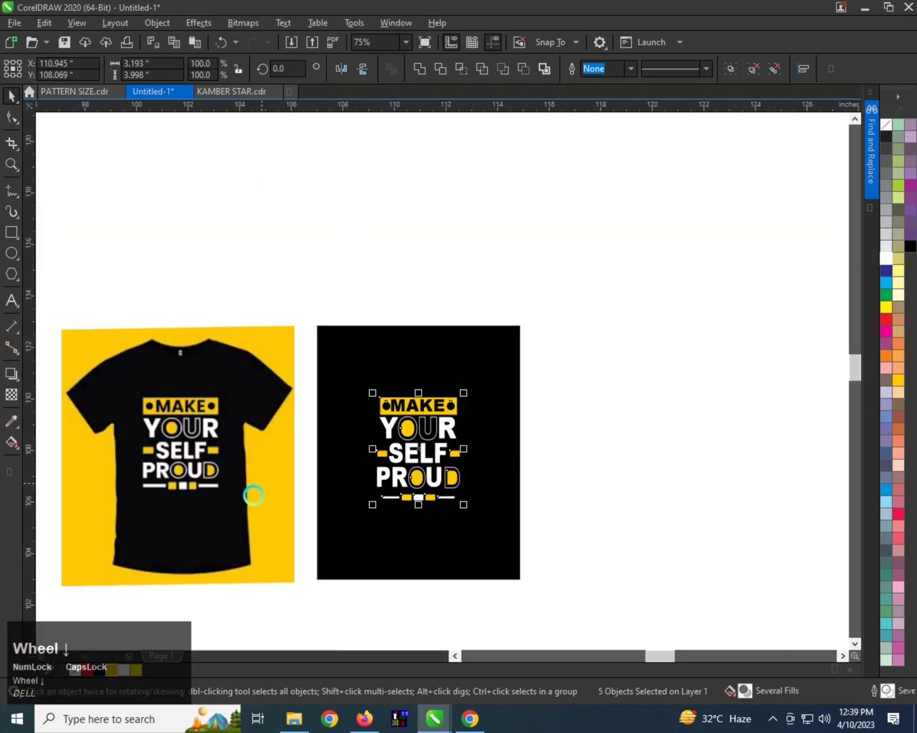
scroll(337, 493, "down", 1)
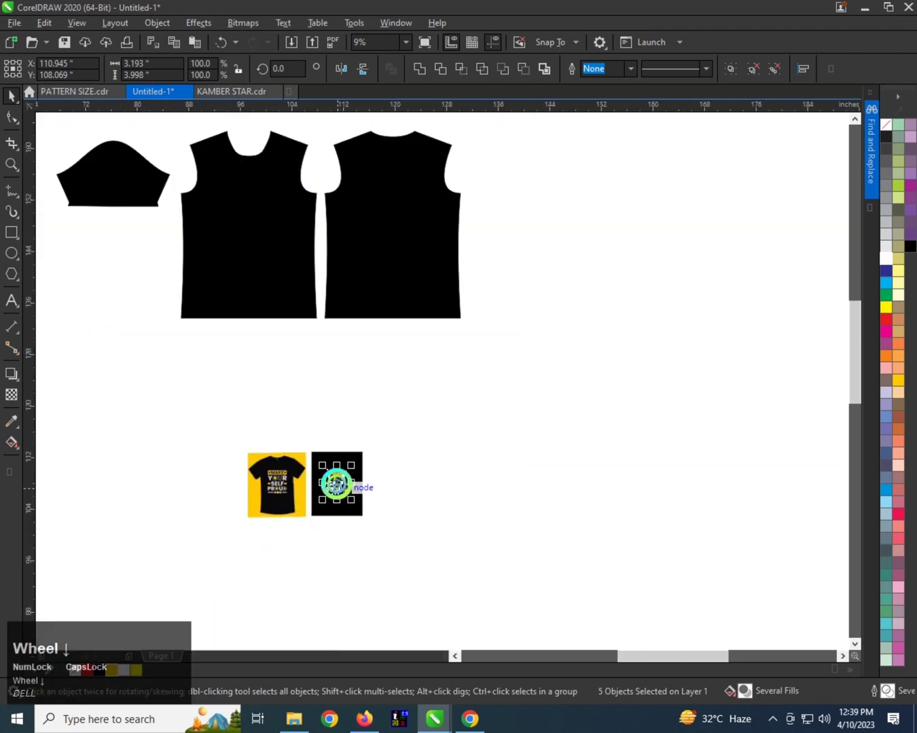
left_click_drag(336, 483, 251, 235)
Apply the black swatch to the front, back and sleeve pattern pieces together.
scroll(266, 196, "up", 1)
left_click(358, 327)
scroll(358, 327, "down", 1)
left_click(405, 320, "shift")
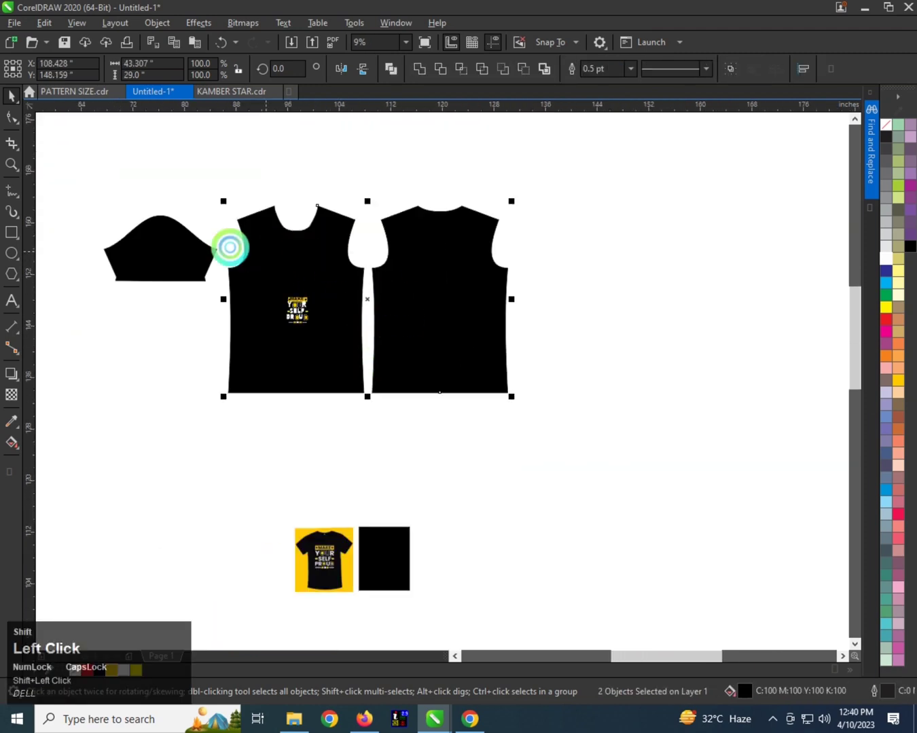
left_click(192, 247, "shift")
left_click(908, 244)
left_click(781, 276)
Group the complete lettering design on the shirt front and enlarge it about its centre to about 8.67 by 10.86 inches.
scroll(270, 274, "up", 2)
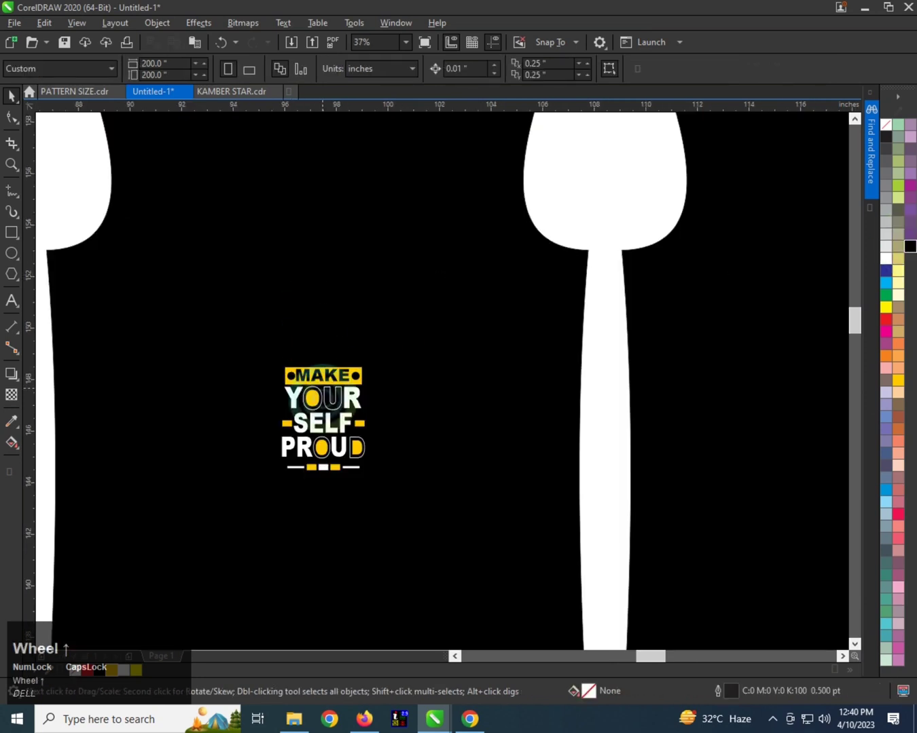
left_click(320, 408)
scroll(303, 398, "down", 1)
left_click(330, 383)
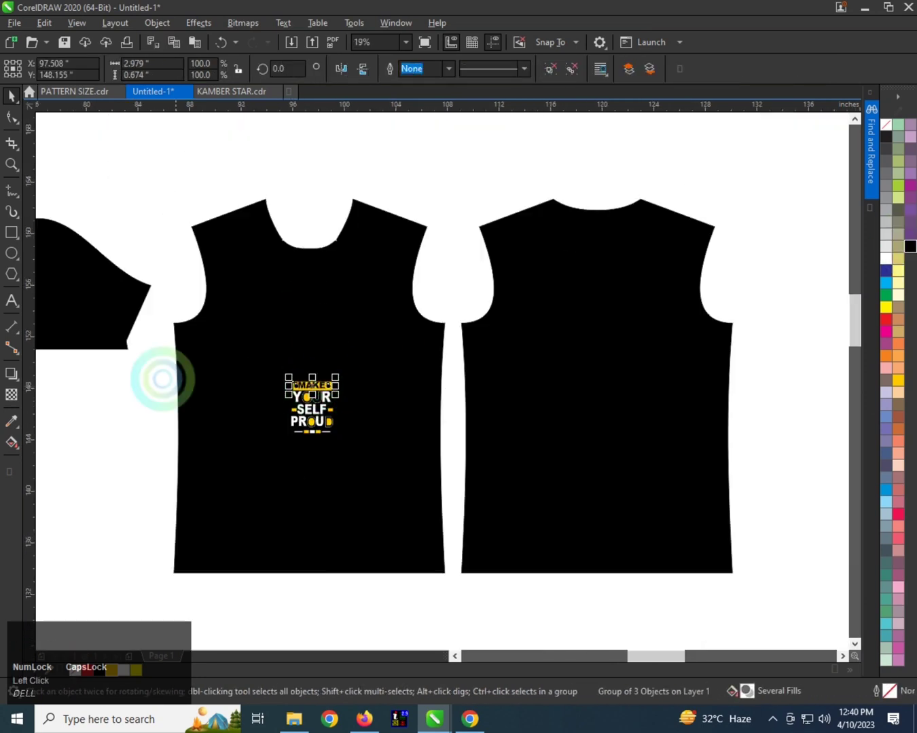
left_click_drag(136, 363, 396, 450)
key("ctrl+g")
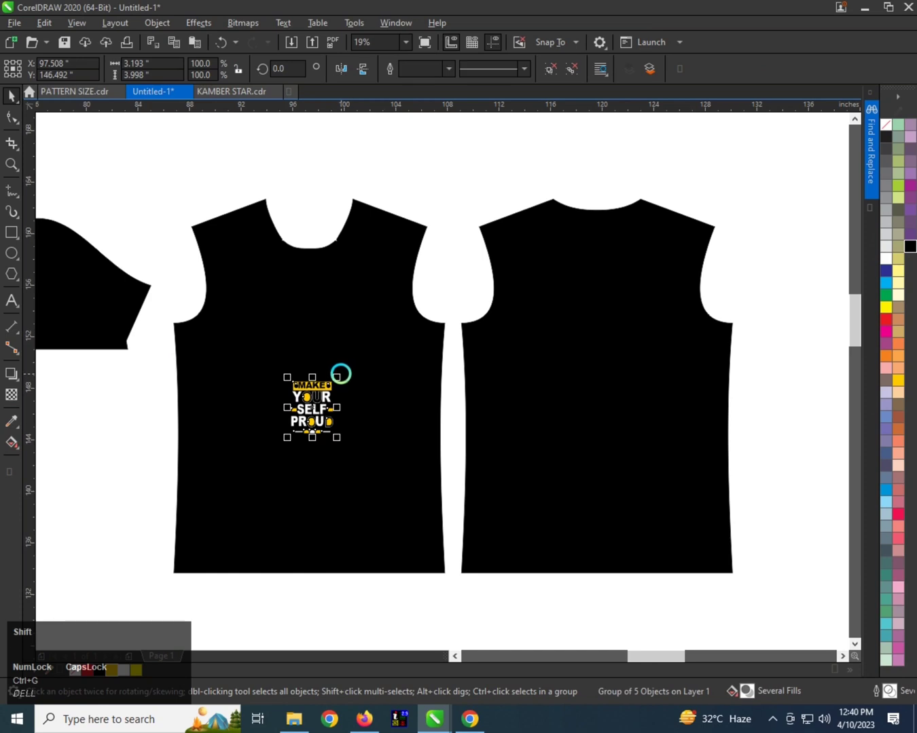
left_click_drag(339, 375, 400, 325)
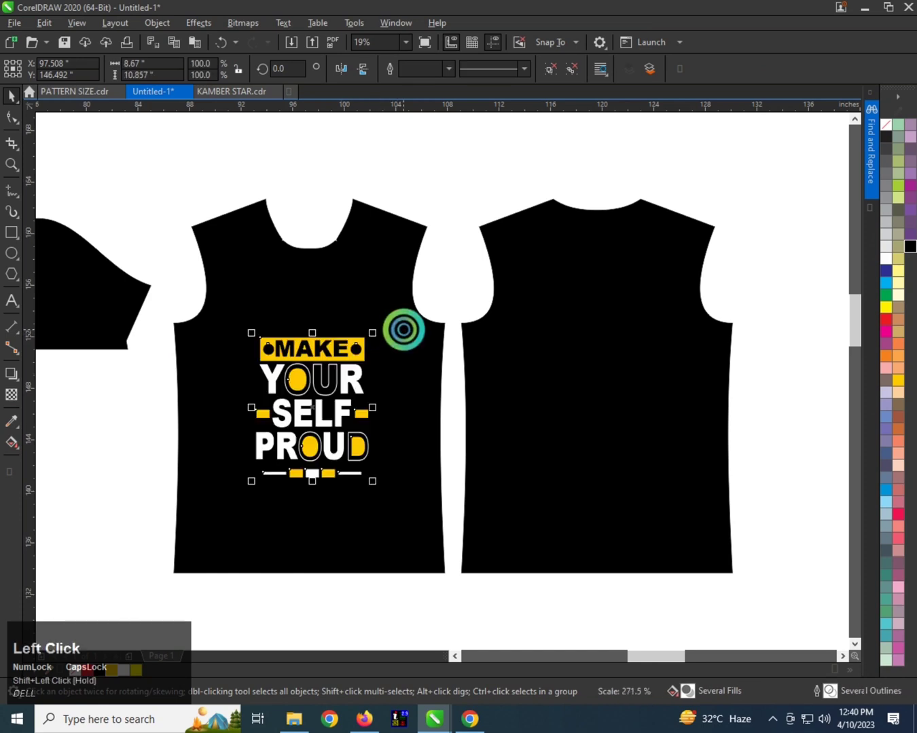
Centre the lettering design horizontally on the front shirt piece.
left_click(342, 319, "shift")
key("c")
scroll(343, 317, "down", 1)
scroll(330, 375, "up", 1)
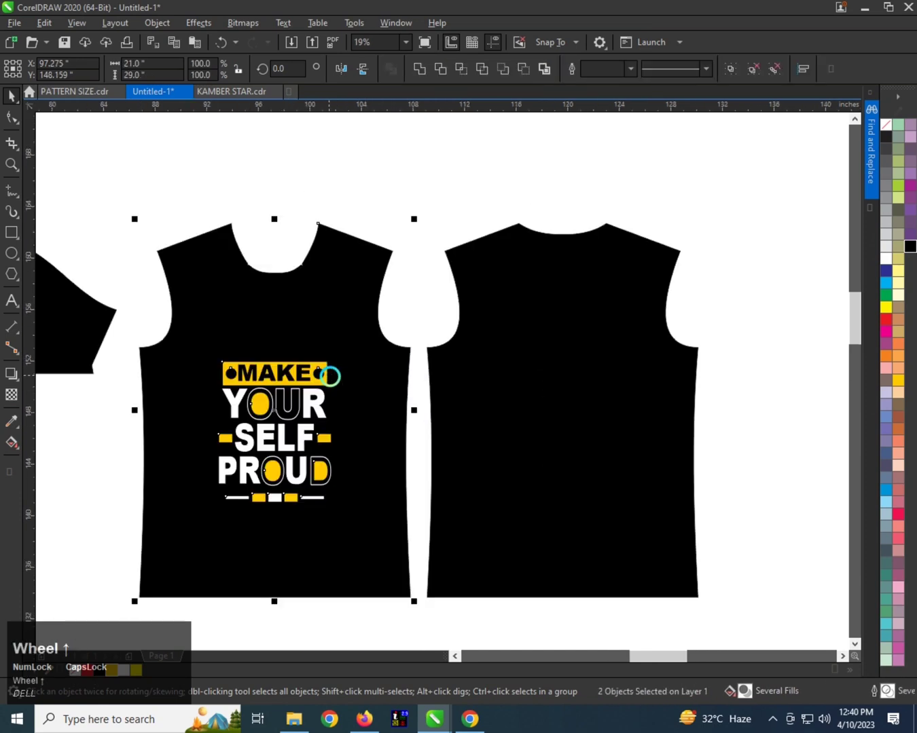
left_click(301, 373)
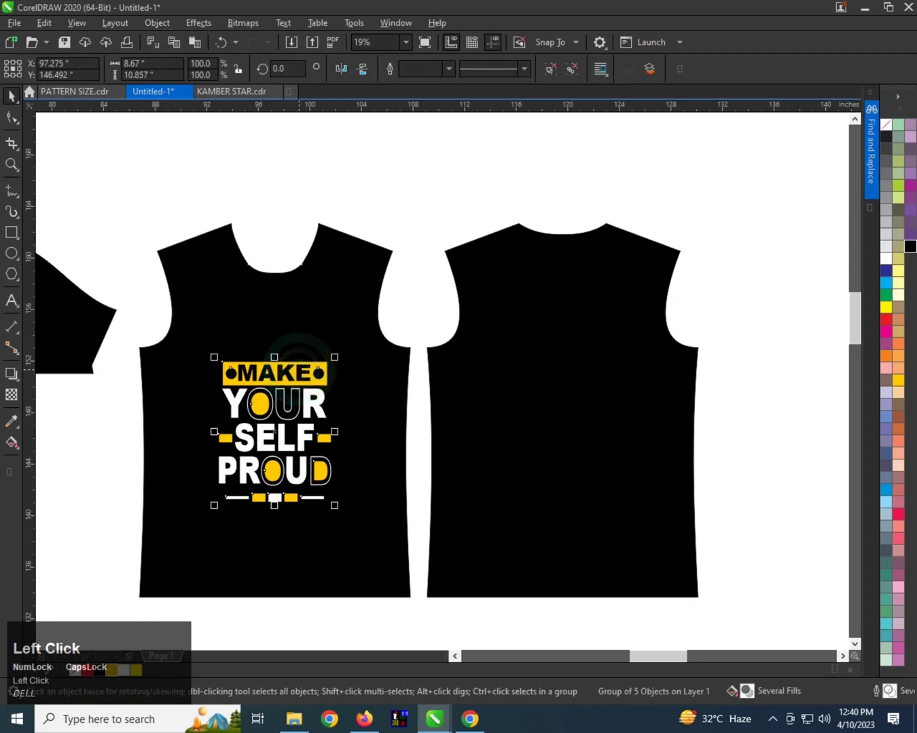
Add the text NAME on the upper back piece in white Arial MT Black, enlarged to about 188 pt.
left_click(552, 287)
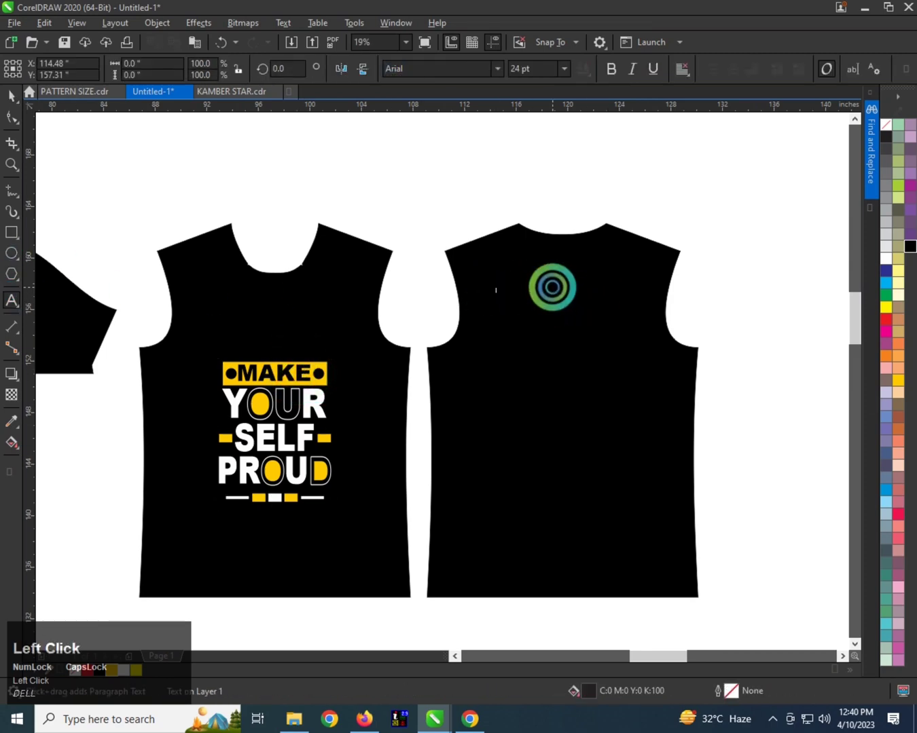
type("NAME")
key("ctrl+space")
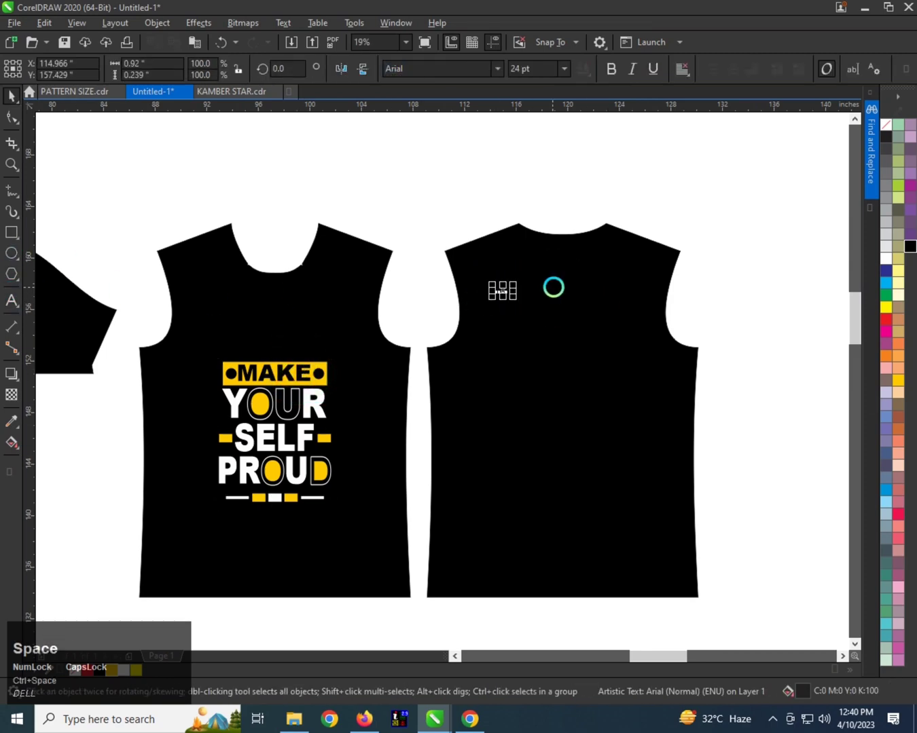
left_click_drag(515, 283, 594, 264)
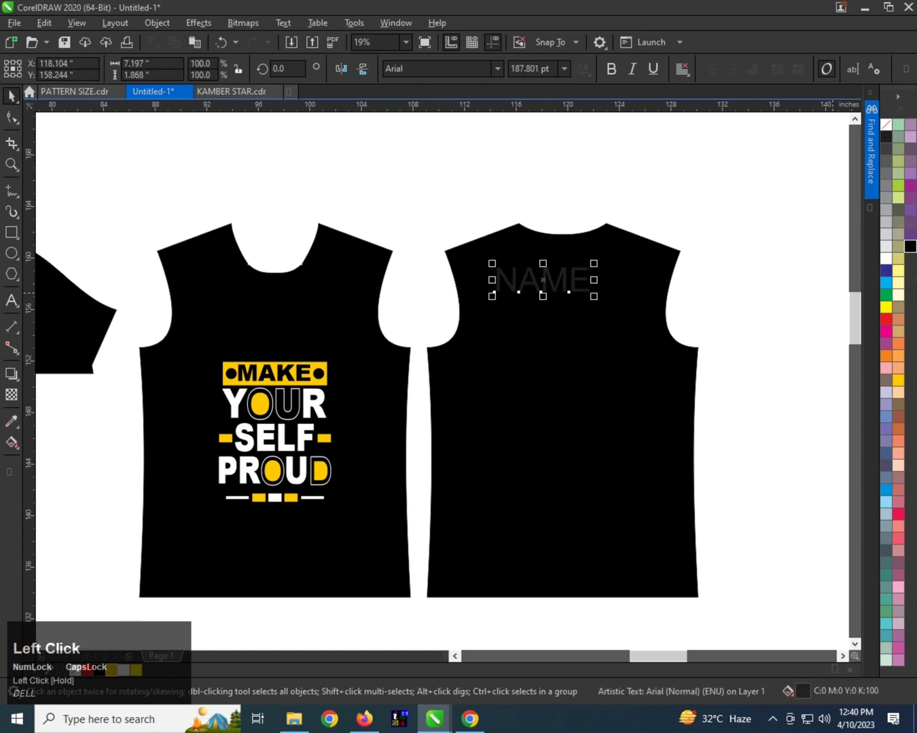
left_click(885, 257)
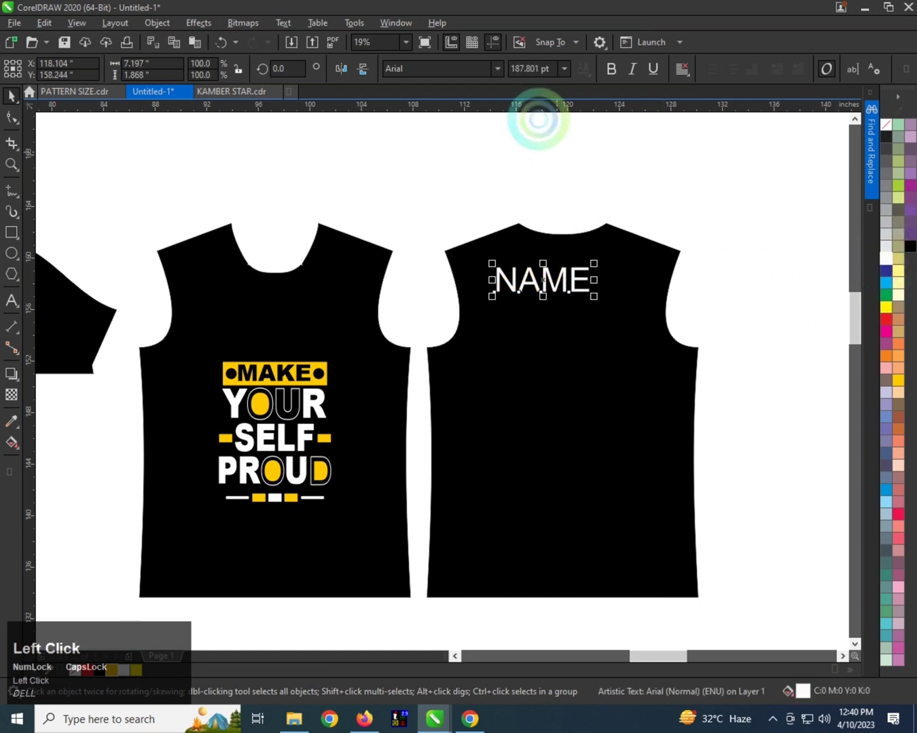
left_click(498, 68)
left_click(476, 110)
scroll(610, 281, "up", 2)
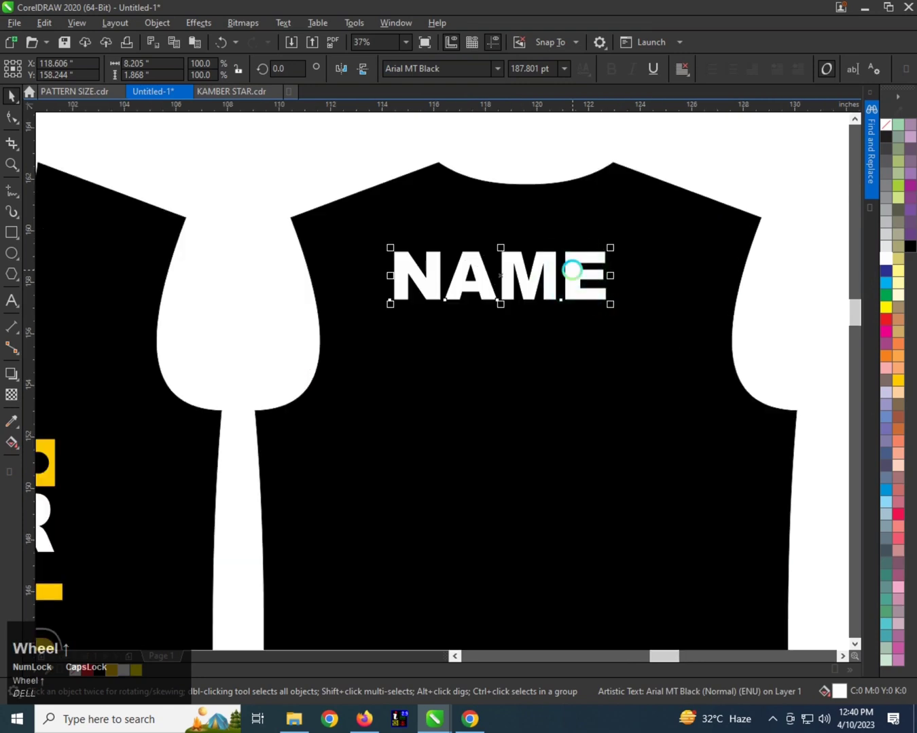
Move NAME lower on the back piece, narrow it slightly, and centre it horizontally on the piece.
left_click_drag(573, 268, 601, 359)
scroll(342, 299, "down", 2)
scroll(483, 331, "up", 2)
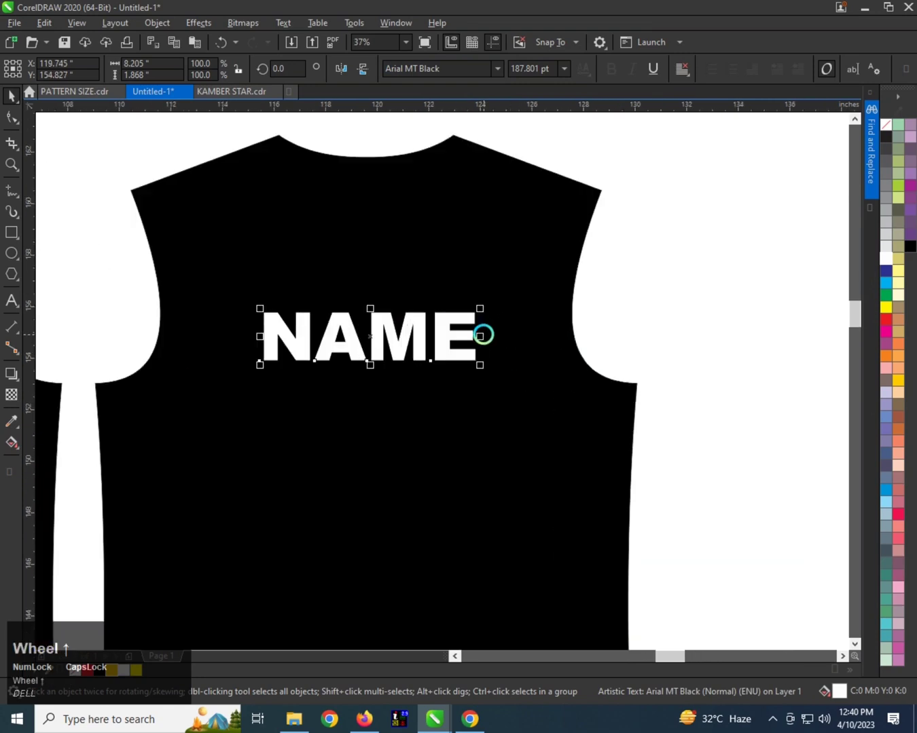
left_click_drag(483, 331, 427, 302)
left_click(404, 232, "shift")
key("c")
scroll(383, 312, "down", 1)
scroll(404, 296, "up", 1)
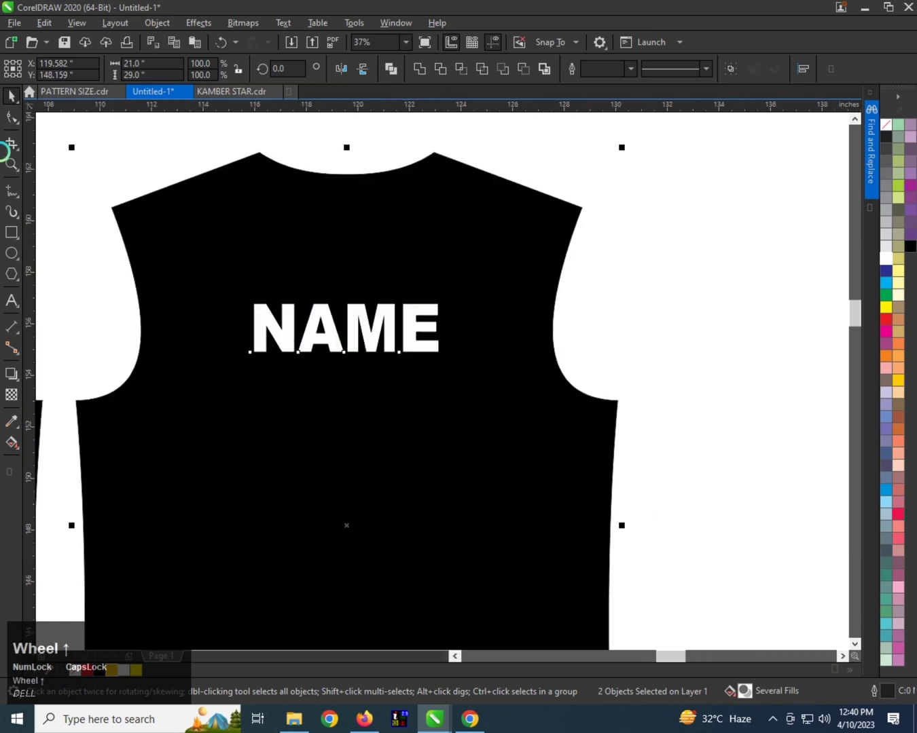
Draw a yellow bar without outline, about 4.44 by 0.53 inches, after NAME and centre it vertically with the text.
left_click(14, 228)
left_click_drag(439, 324, 570, 310)
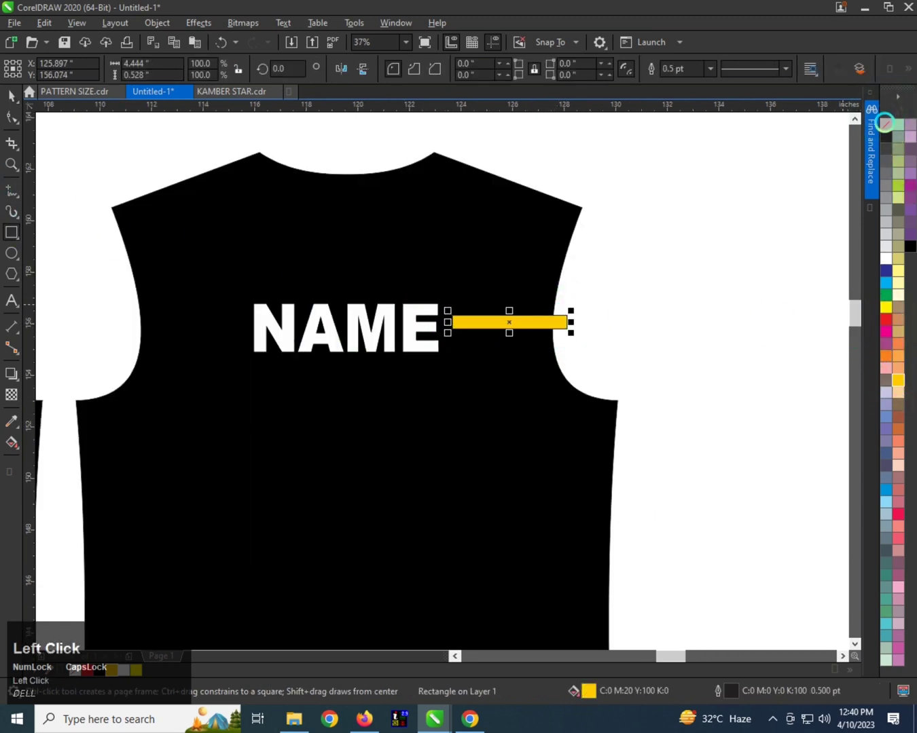
key("space")
left_click(417, 317, "shift")
key("e")
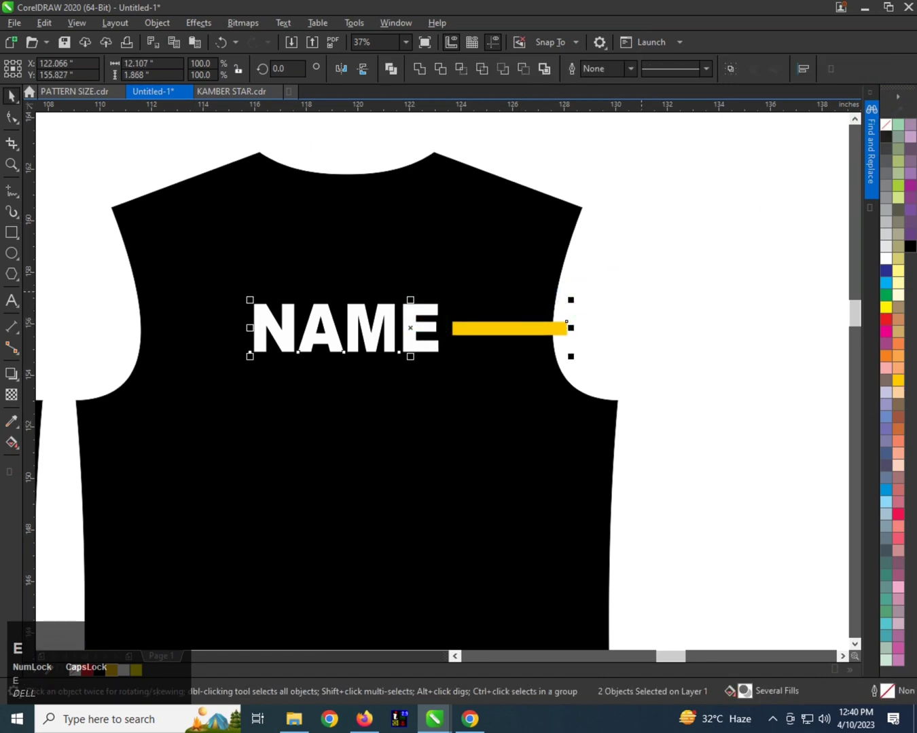
Lengthen the yellow bar about its centre to about 4.86 inches so it sits closer to NAME.
left_click(554, 327)
left_click(463, 329)
scroll(462, 329, "up", 2)
left_click_drag(464, 329, 449, 329)
scroll(449, 329, "down", 2)
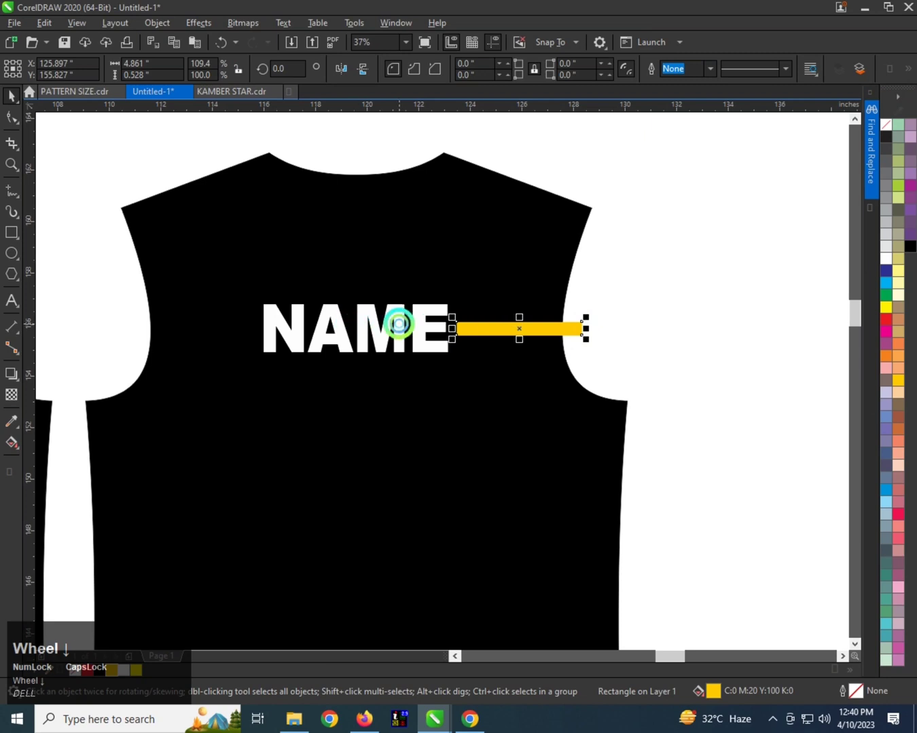
Duplicate the yellow bar to the opposite side of NAME, group both bars, and centre them horizontally on the back piece.
left_click(399, 323)
left_click(574, 326)
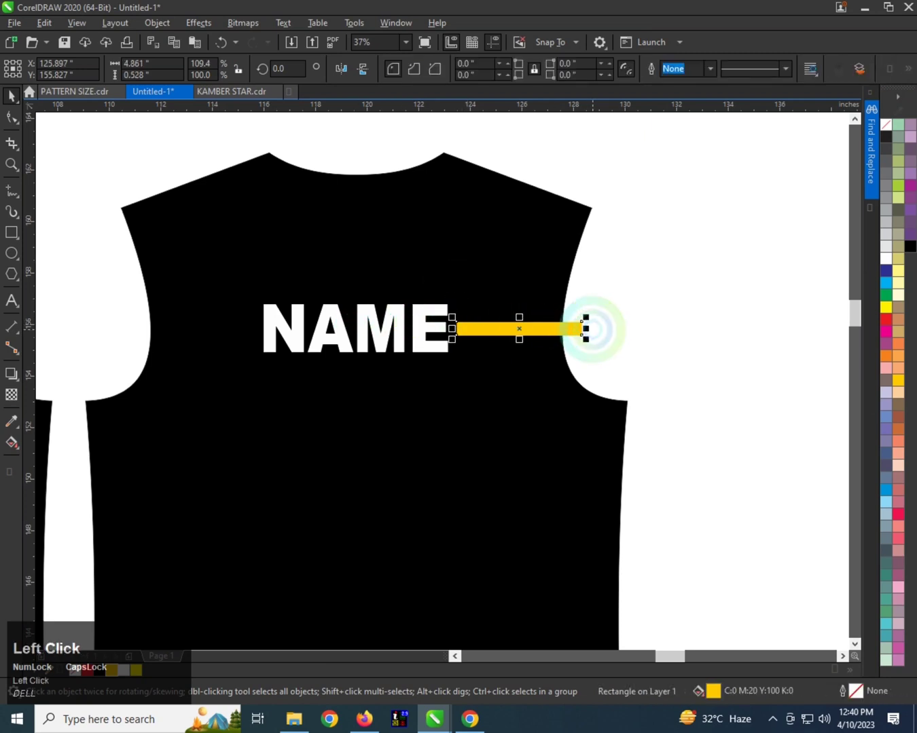
left_click_drag(560, 324, 179, 326)
left_click(477, 327, "shift")
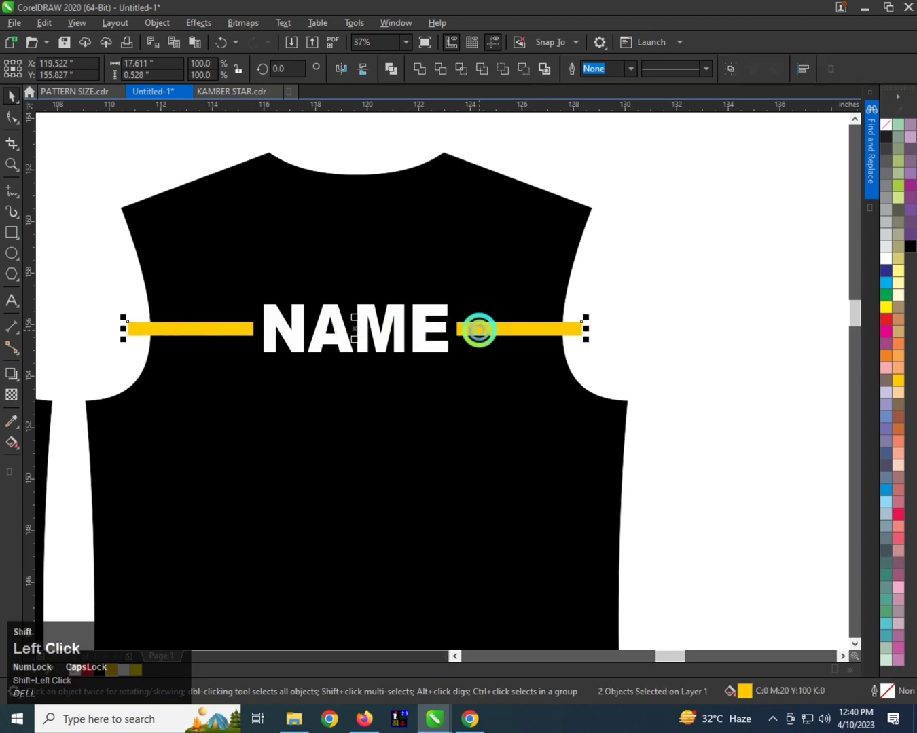
key("ctrl+g")
left_click(477, 254, "shift")
key("c")
left_click(638, 279)
PowerClip the grouped yellow bars inside the back piece and centre NAME horizontally on it.
left_click(560, 324)
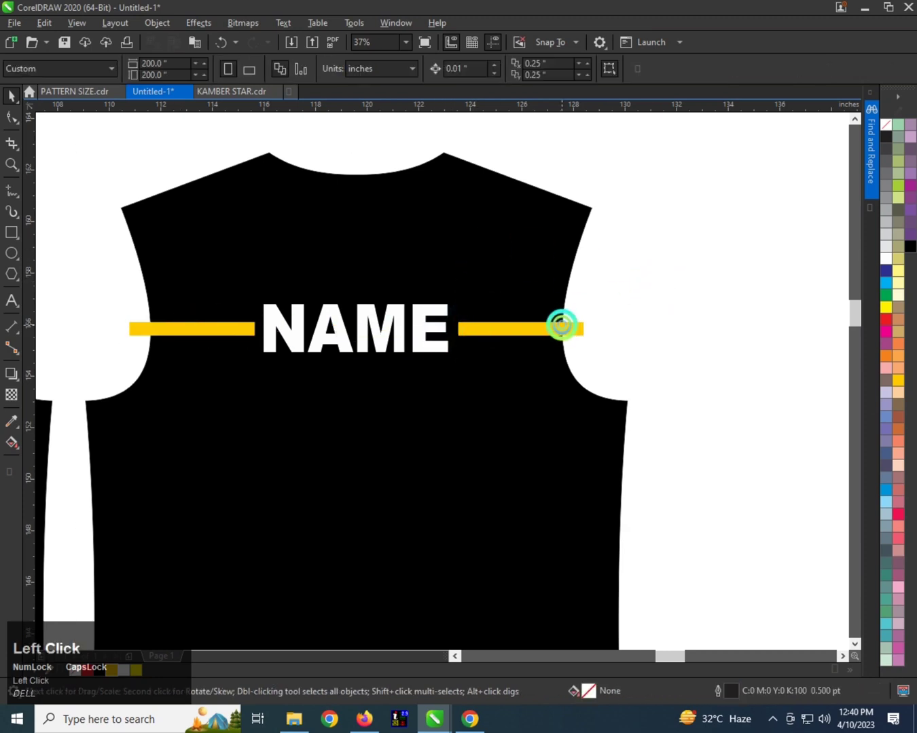
key("ctrl+1")
left_click(492, 267)
left_click(425, 311)
left_click(440, 260, "shift")
key("c")
scroll(544, 244, "down", 2)
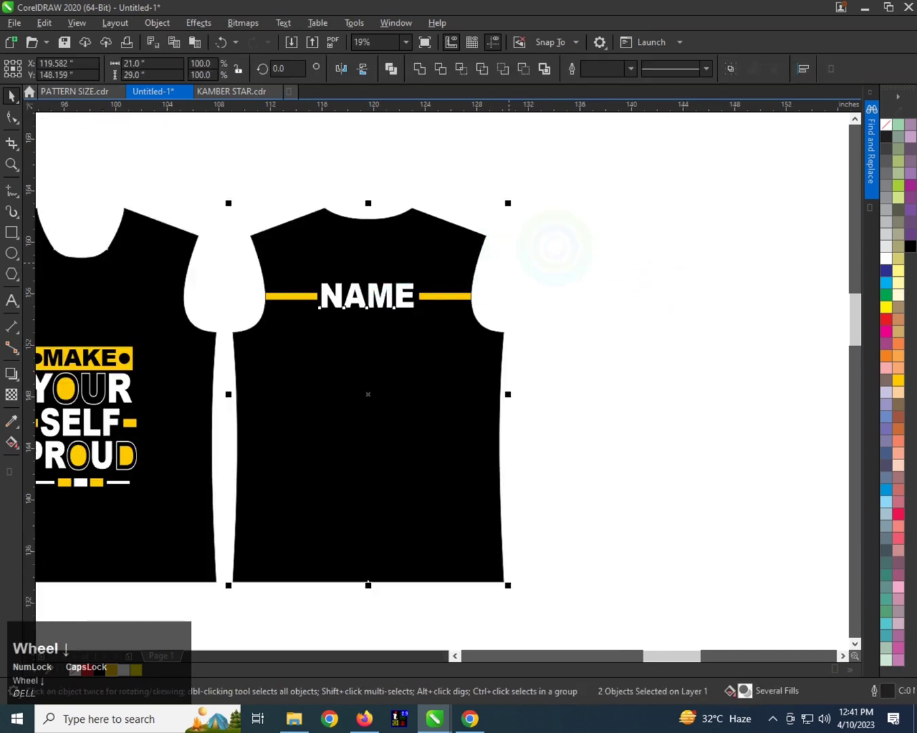
Duplicate NAME directly below itself on the back piece and change the copy's text to 99.
left_click(352, 309)
scroll(364, 292, "up", 2)
left_click_drag(363, 294, 373, 375)
right_click(372, 376)
key("F6")
key("F8")
left_click(373, 374)
double_click(373, 373)
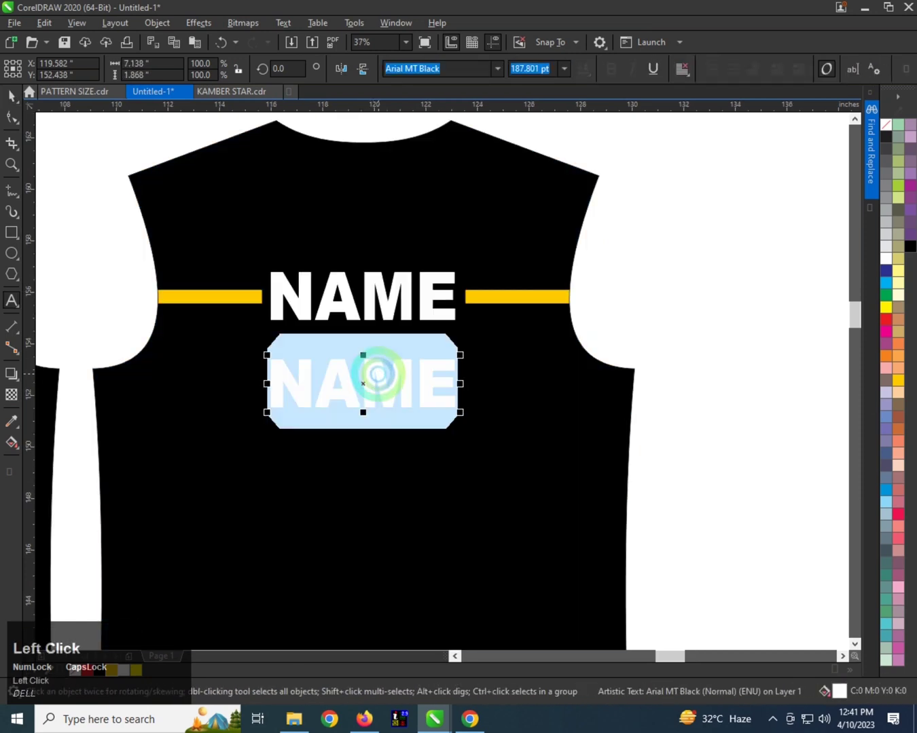
type("99")
Enlarge 99 to about 7.16 inches wide and stretch it downward to about 6.55 inches tall.
left_click_drag(347, 413, 477, 502)
left_click_drag(480, 433, 462, 427)
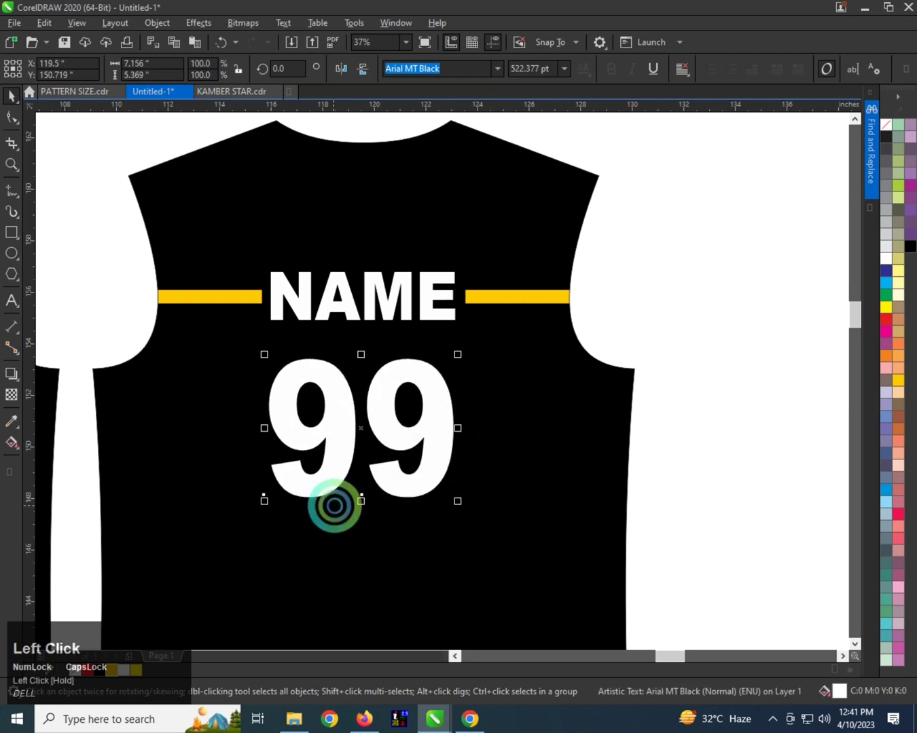
left_click(357, 501)
left_click(368, 497)
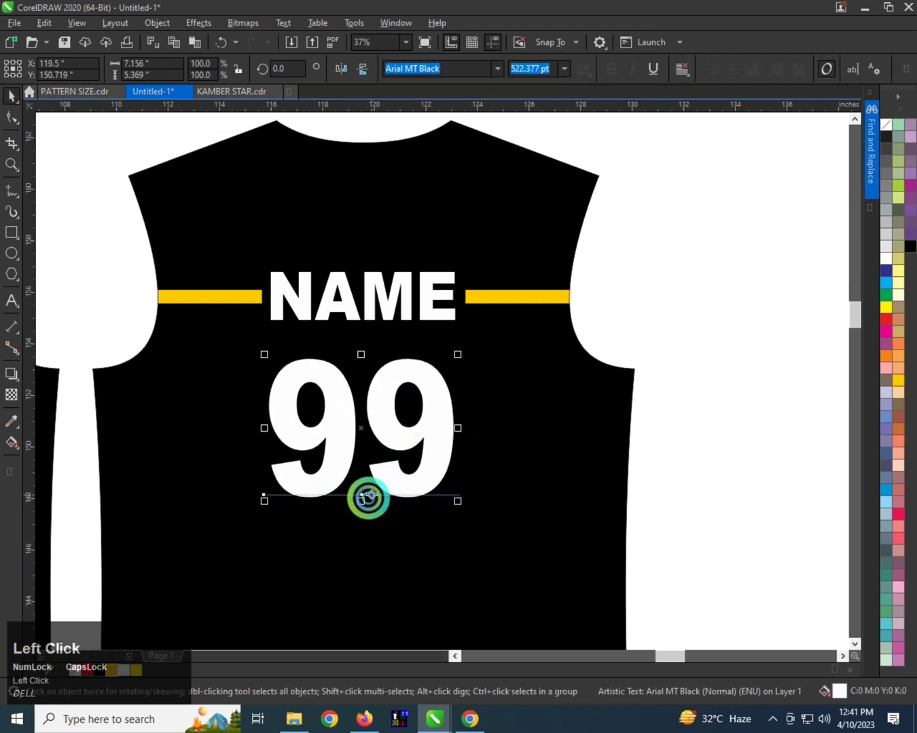
left_click_drag(364, 501, 369, 530)
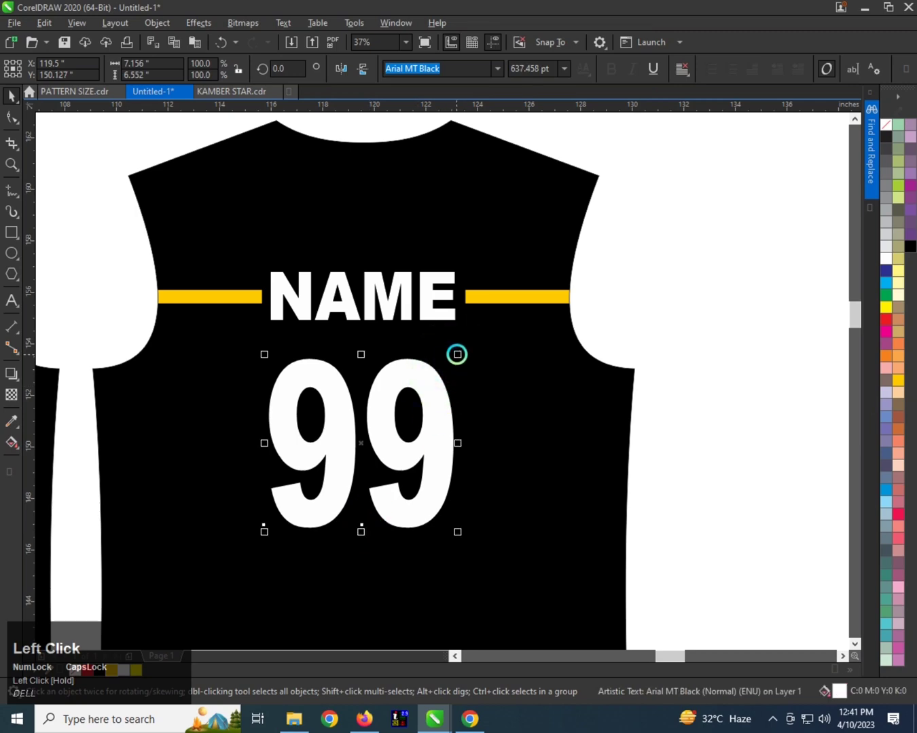
Enlarge the number 99 slightly more and centre it horizontally on the back piece.
left_click_drag(456, 352, 468, 349)
left_click(479, 361, "shift")
key("c")
scroll(388, 342, "down", 5)
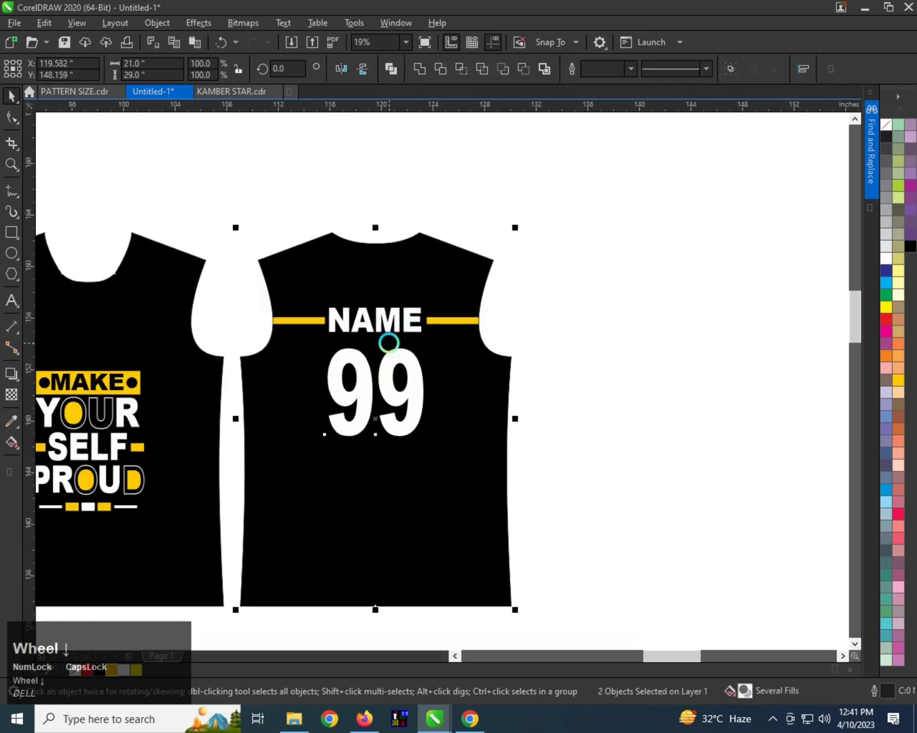
Draw a vertical stripe about 2.94 by 11.94 inches below 99, filled with C:0 M:20 Y:100 K:0 and without outline.
scroll(361, 400, "up", 2)
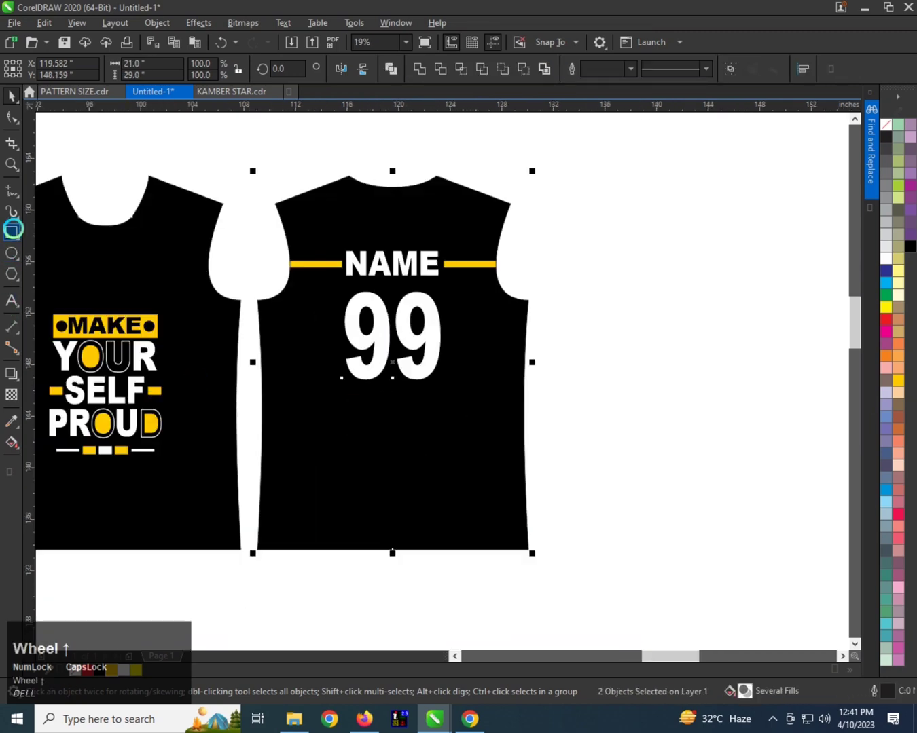
left_click(12, 231)
left_click_drag(372, 408, 438, 538)
left_click(884, 306)
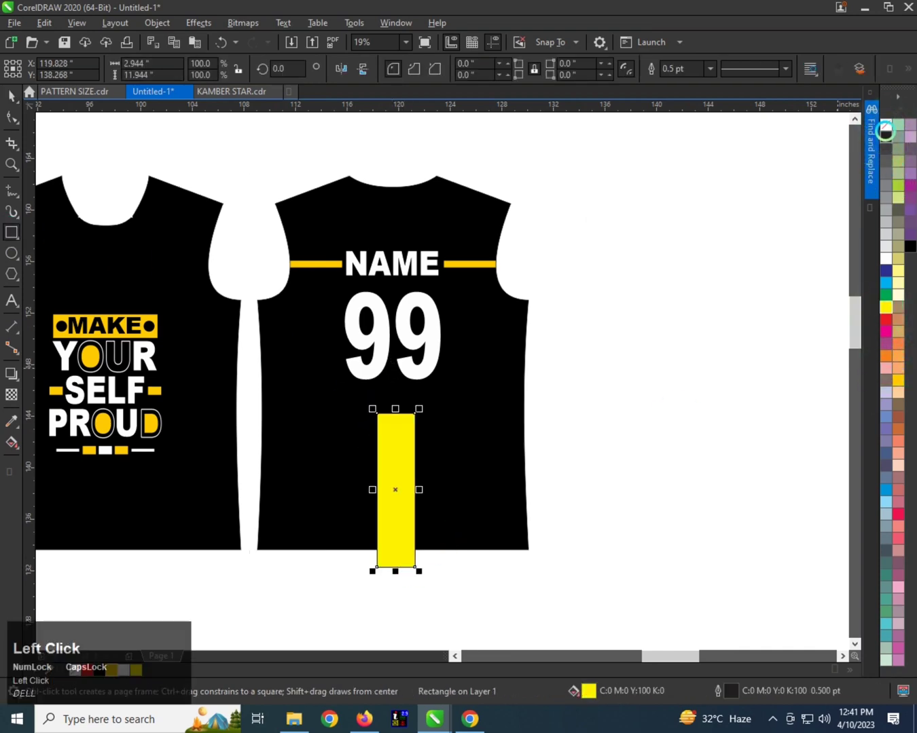
key("space")
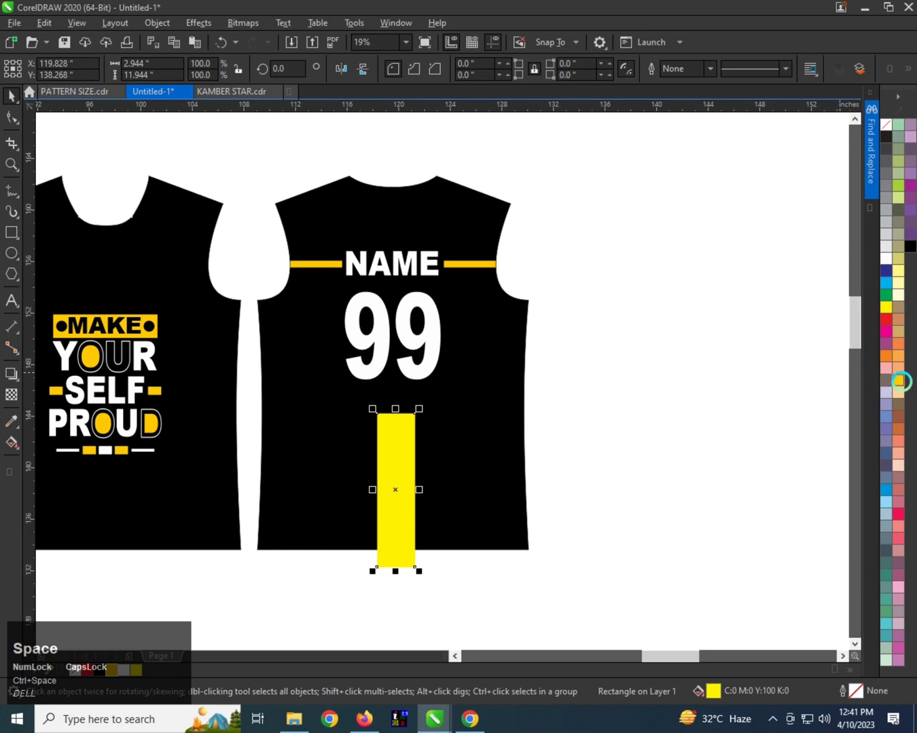
left_click(899, 381)
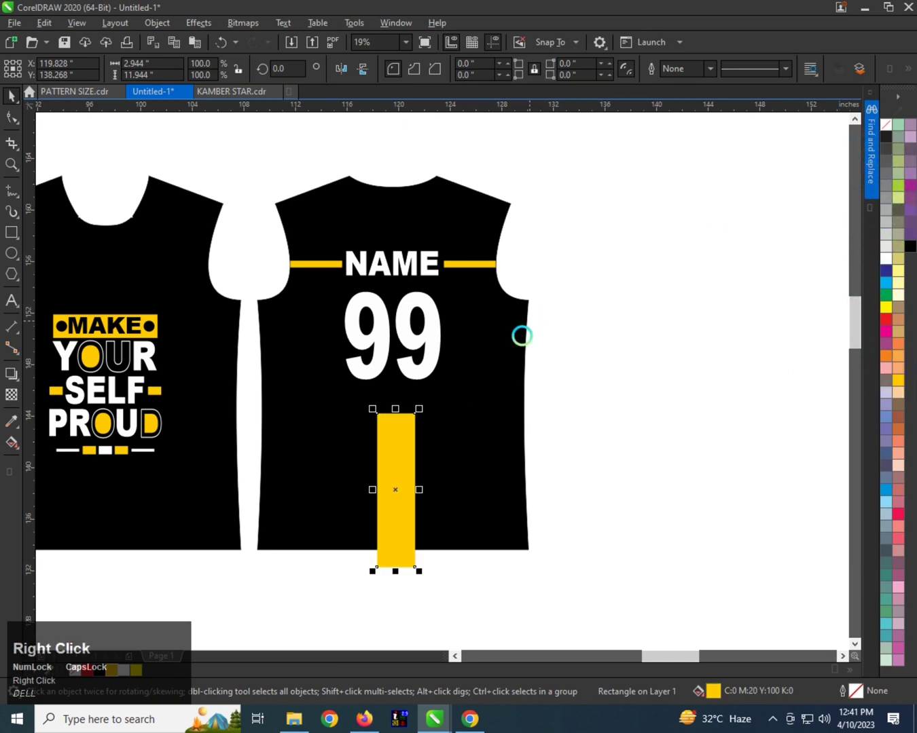
Centre the wide yellow stripe horizontally on the back piece.
key("ctrl+space")
key("ctrl+space")
left_click(465, 382, "shift")
key("c")
left_click(597, 387)
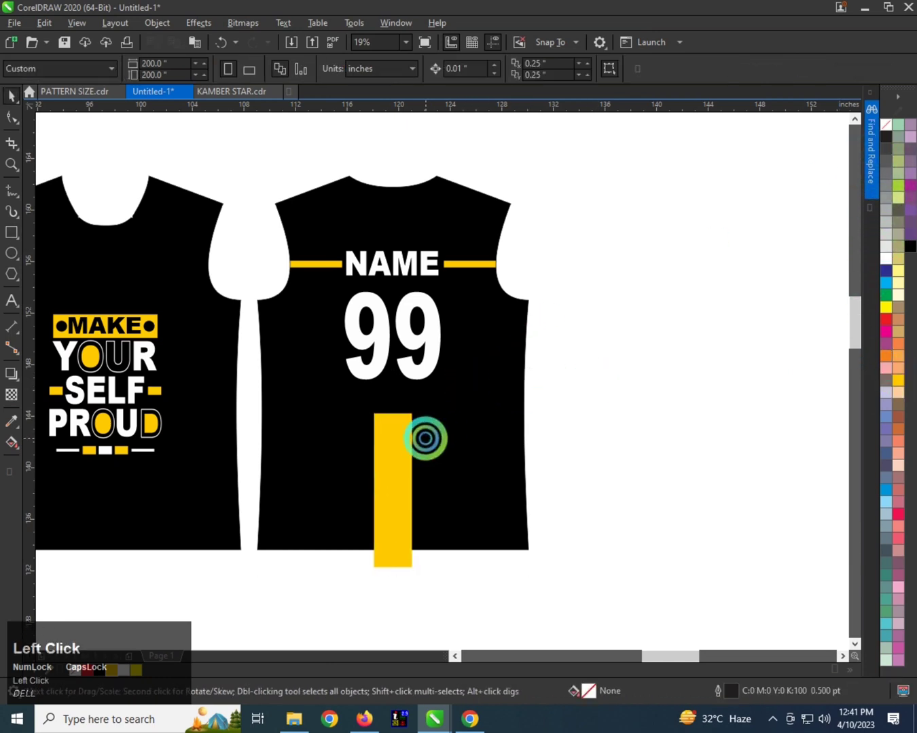
Duplicate the wide stripe beside itself and narrow the copy to about 0.52 inches.
left_click(391, 451)
scroll(417, 482, "up", 1)
left_click_drag(373, 475, 462, 435)
right_click(462, 436, "shift")
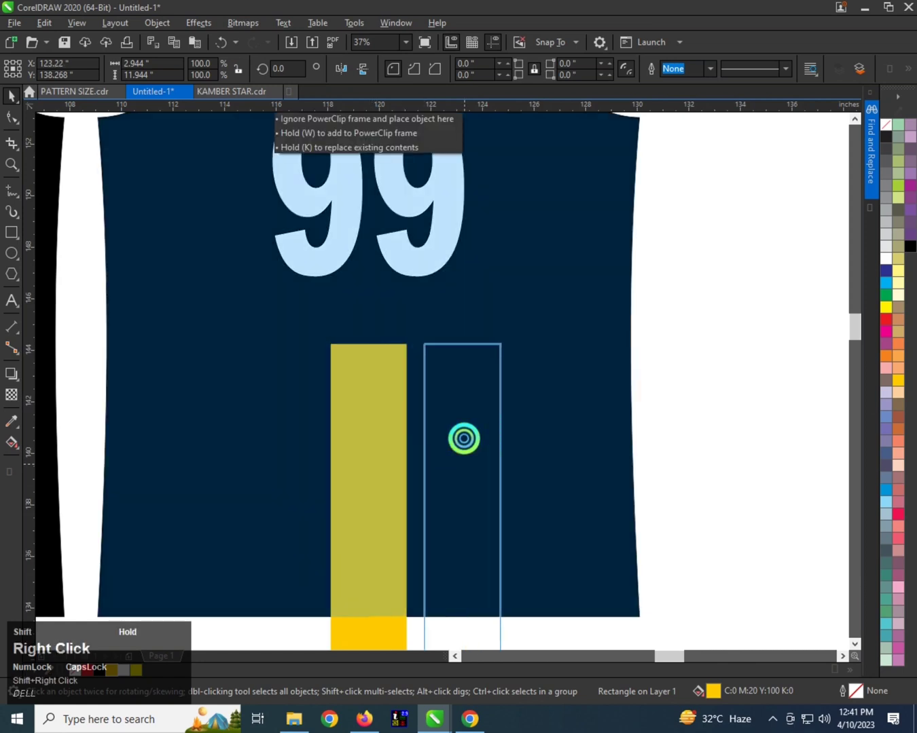
left_click_drag(504, 497, 441, 486)
scroll(419, 441, "up", 1)
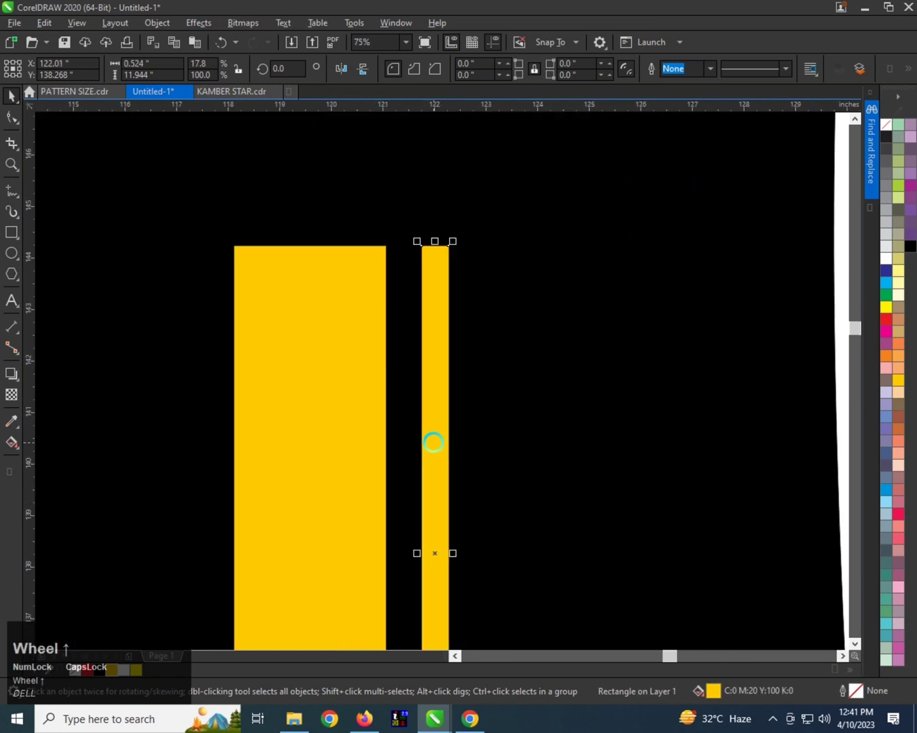
Duplicate the thin stripe to the other side of the wide one, group the thin pair, and centre it on the wide stripe.
left_click_drag(432, 440, 309, 434)
scroll(421, 442, "down", 1)
right_click(309, 434, "shift")
left_click(422, 383, "shift")
key("e")
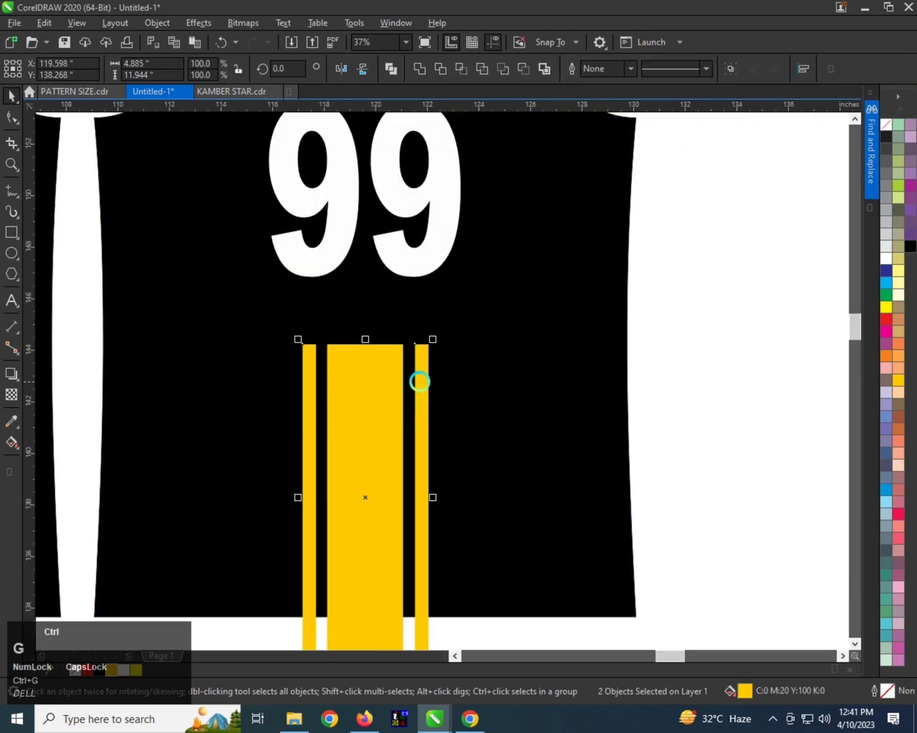
key("ctrl+g")
left_click(362, 401, "shift")
key("c")
Group all the stripes, move them up close beneath 99, and lengthen them past the hem to about 13.39 inches.
scroll(350, 402, "down", 1)
left_click_drag(557, 343, 294, 537)
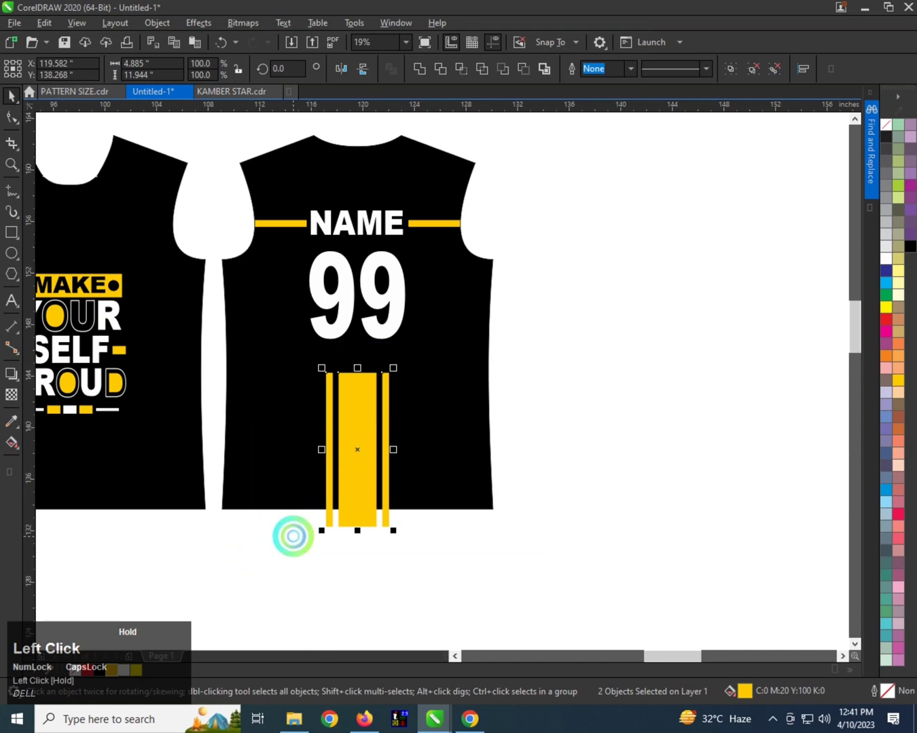
key("ctrl+g")
left_click_drag(358, 372, 358, 352)
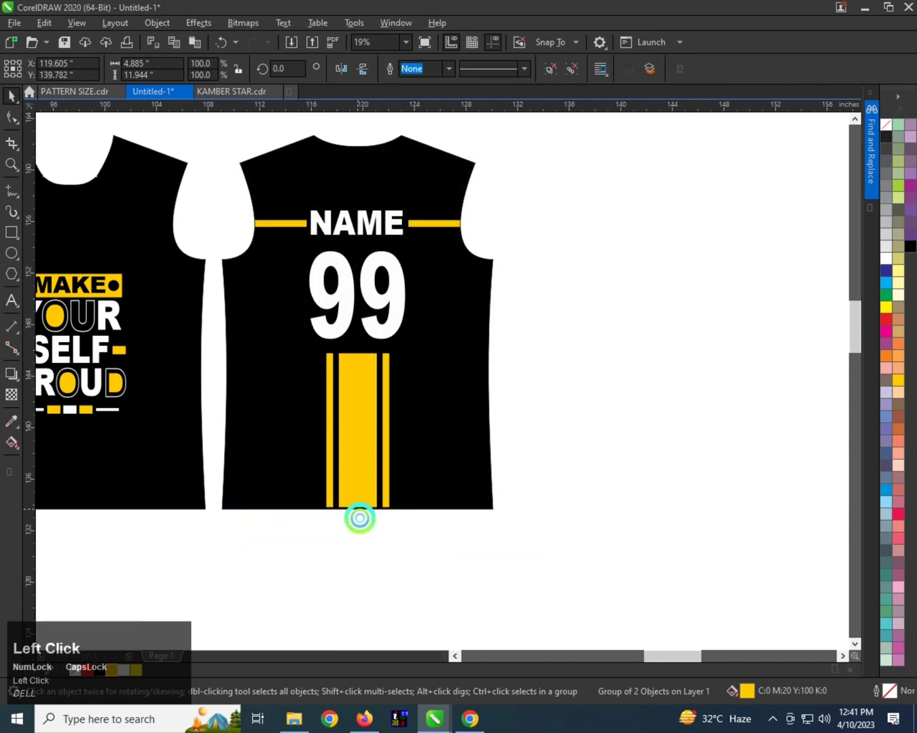
left_click_drag(360, 519, 361, 535)
scroll(339, 385, "up", 1)
scroll(314, 467, "down", 1)
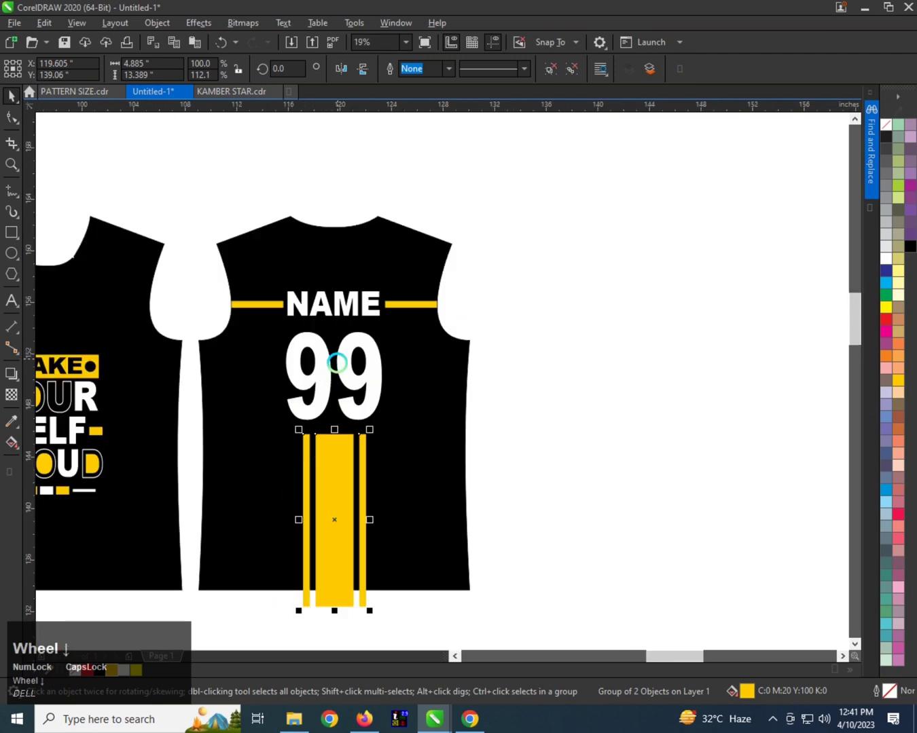
Duplicate the stripe group above NAME, group it with the lower stripes, and centre them horizontally on the back piece.
left_click_drag(346, 487, 372, 148)
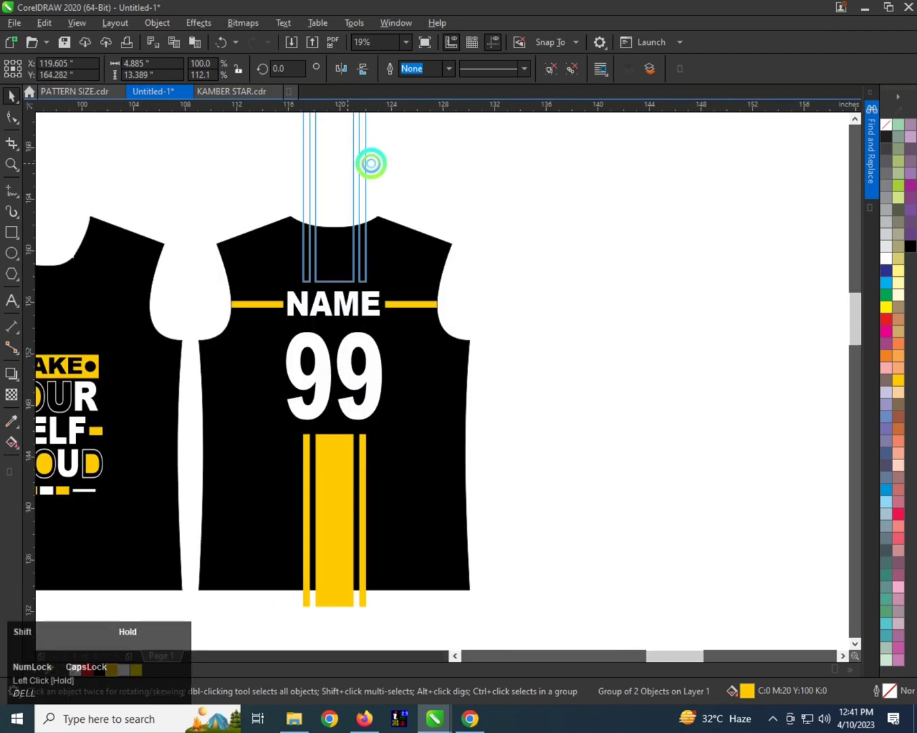
right_click(371, 163)
left_click(343, 454, "shift")
key("c")
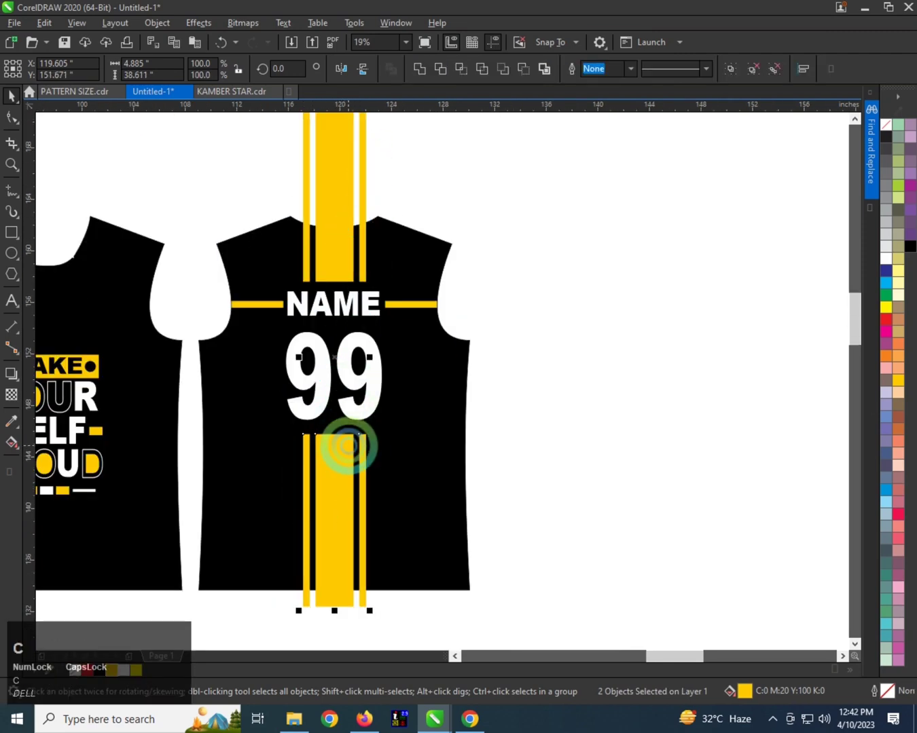
key("ctrl+g")
left_click(414, 410, "shift")
key("c")
left_click(591, 406)
PowerClip the grouped upper and lower stripes inside the back piece.
left_click(323, 456)
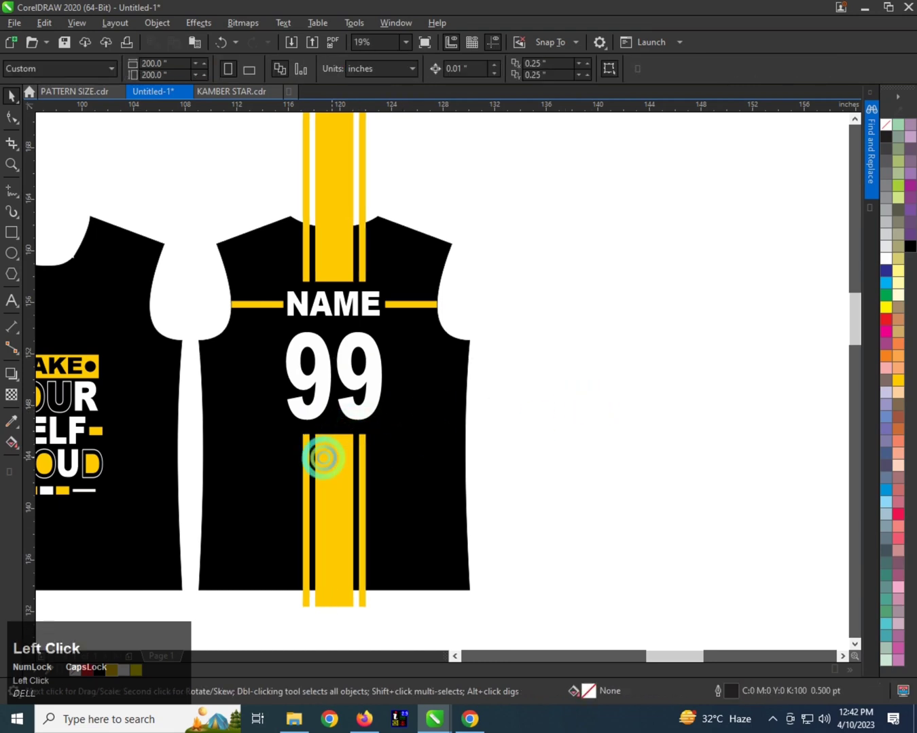
key("w")
left_click(443, 415)
scroll(400, 411, "down", 1)
scroll(337, 385, "up", 1)
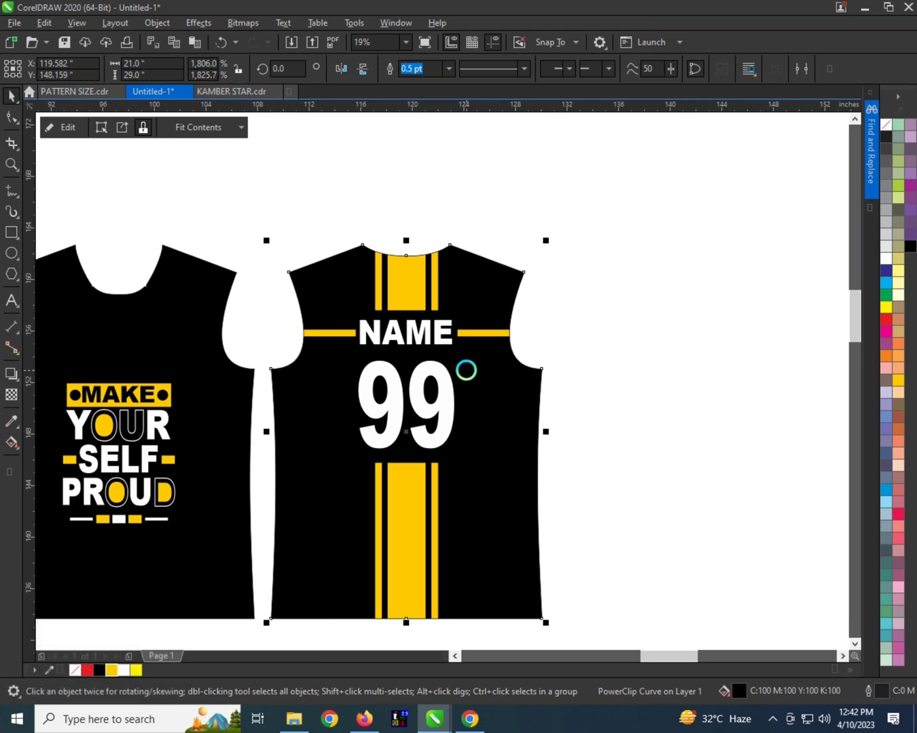
Move the black sleeve piece to the far side of the back piece.
scroll(434, 373, "down", 1)
left_click(160, 352)
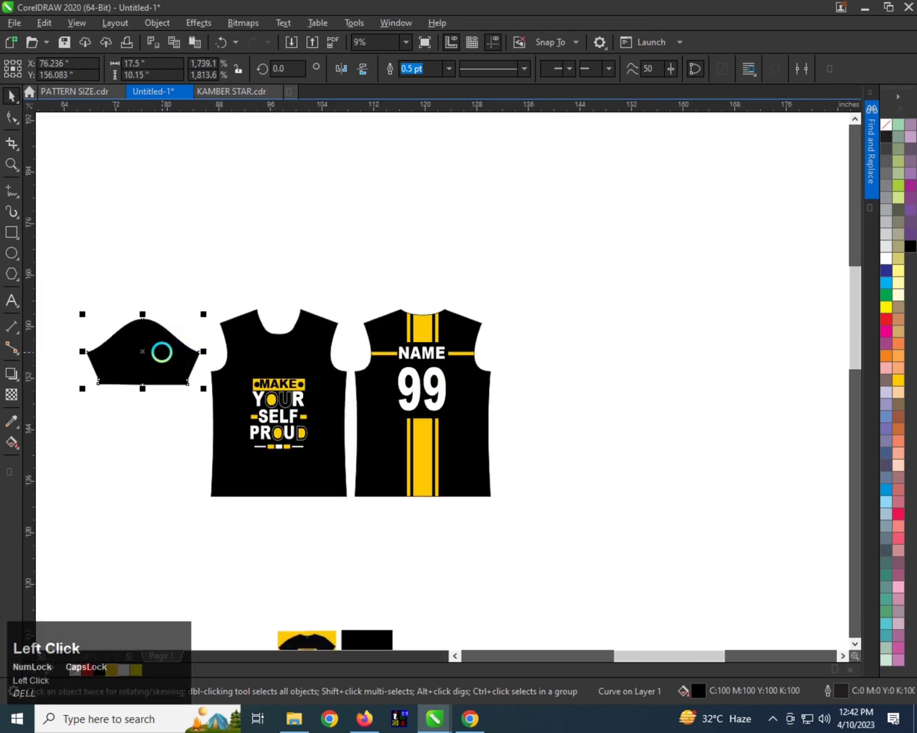
left_click_drag(568, 333, 566, 334)
scroll(536, 332, "up", 1)
scroll(299, 349, "down", 1)
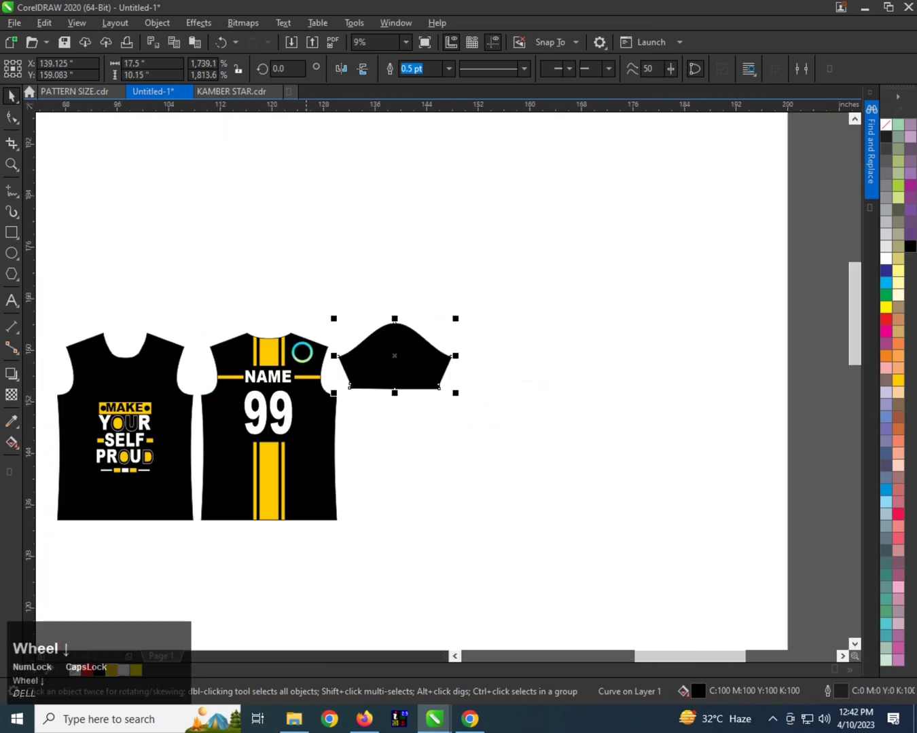
Open the back piece's PowerClip contents, ungroup the two stripe sets, copy the upper one, and finish editing.
left_click(303, 352)
key("q")
left_click(272, 309)
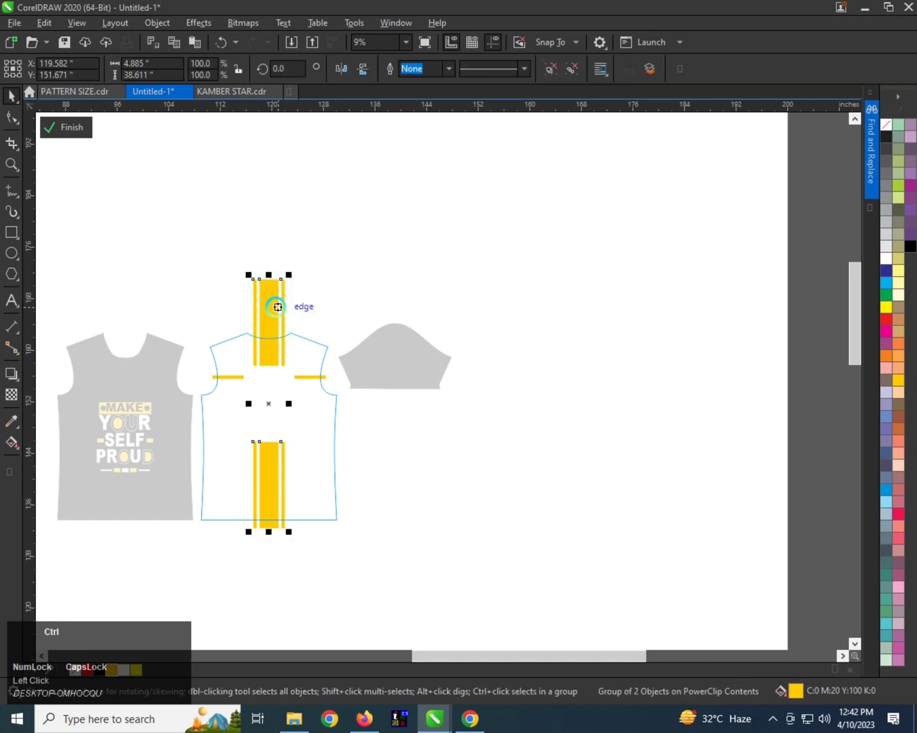
key("ctrl+u")
left_click(348, 272)
left_click(264, 302)
key("f")
left_click(466, 269)
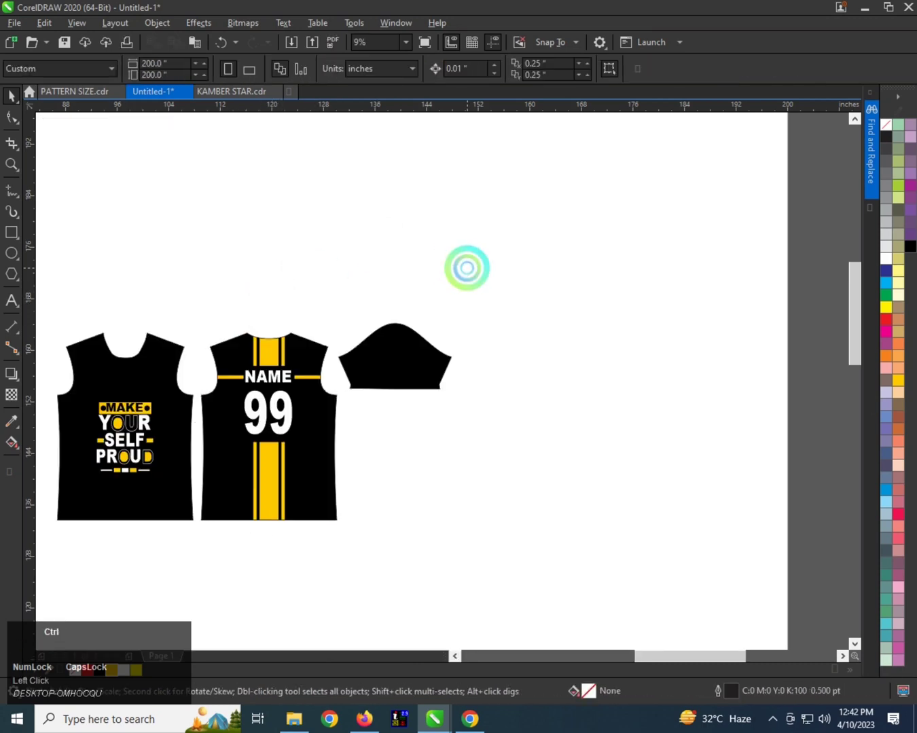
Paste the copied stripes onto the sleeve, centre them horizontally, and PowerClip them inside it.
key("ctrl+v")
scroll(343, 331, "up", 1)
left_click_drag(195, 318, 446, 387)
left_click(529, 337)
left_click(496, 378)
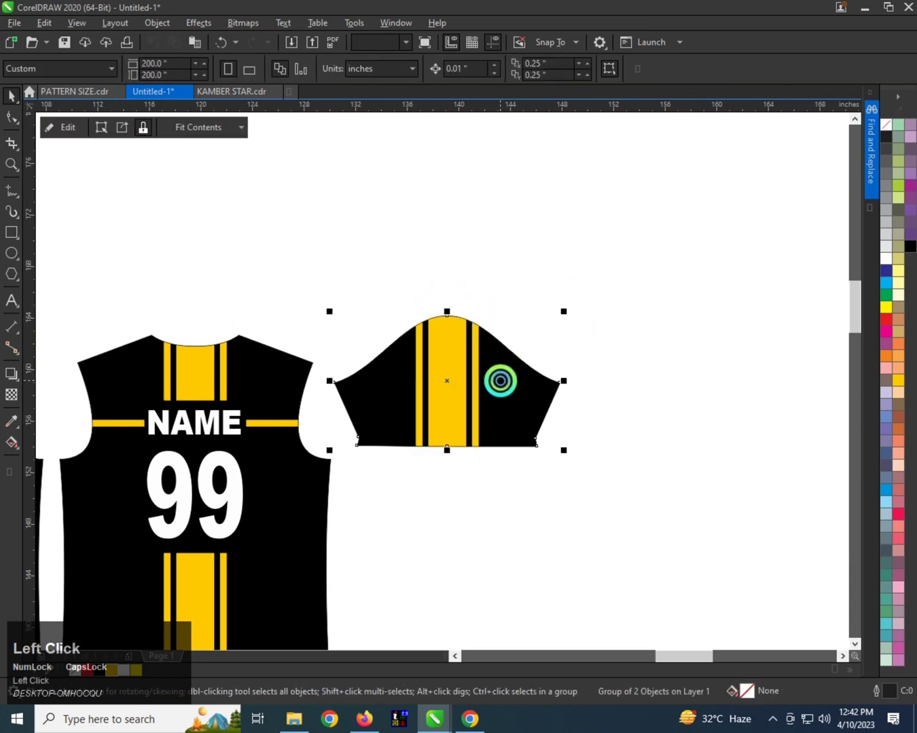
Rotate the striped sleeve 90 degrees so its cap faces the back piece.
scroll(473, 378, "down", 1)
scroll(446, 369, "up", 1)
left_click(536, 374)
left_click_drag(616, 320, 448, 308)
Place a mirrored copy of the striped sleeve beside the front piece and align both sleeves vertically.
left_click_drag(495, 360, 129, 383)
scroll(473, 373, "down", 2)
right_click(412, 380)
left_click(476, 386, "shift")
key("e")
Enlarge the MAKE YOUR SELF PROUD artwork slightly, set it lower, and centre it horizontally on the front piece.
scroll(197, 447, "up", 2)
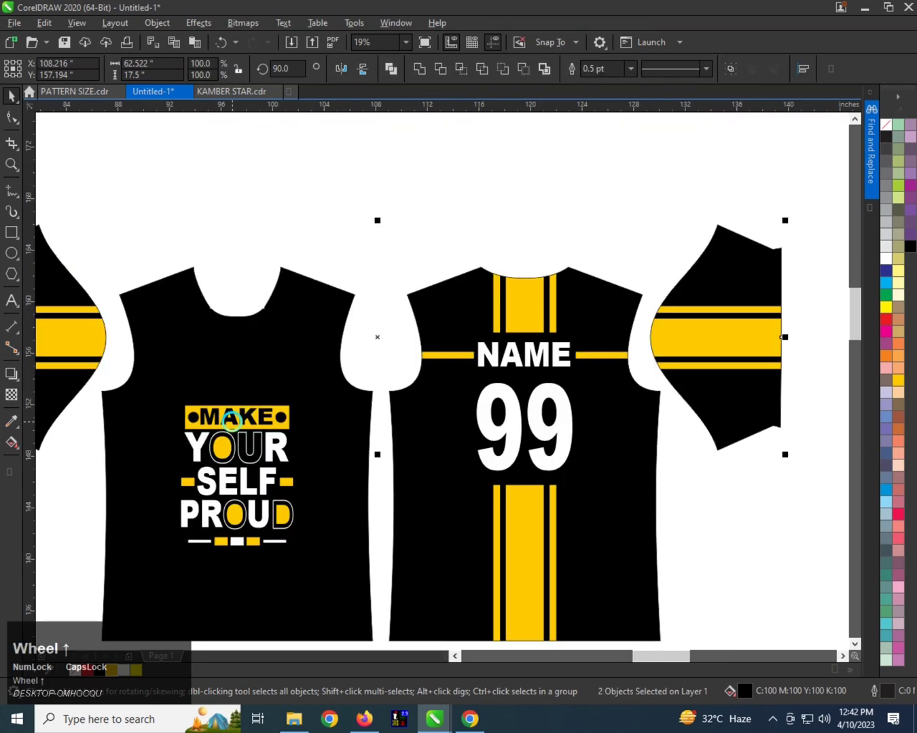
left_click(297, 400)
left_click_drag(296, 400, 260, 436)
left_click(282, 387, "shift")
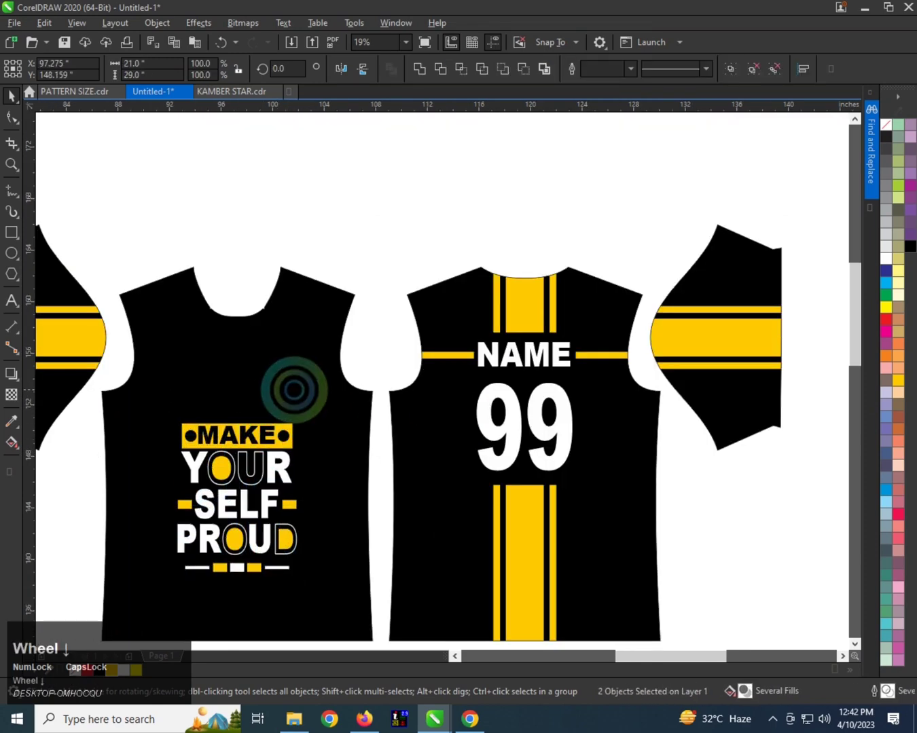
Copy NAME from the back onto the chest of the front piece and change the copy's text to T-SHIRT.
scroll(264, 367, "up", 2)
left_click_drag(518, 372, 284, 393)
right_click(284, 392)
scroll(300, 388, "up", 1)
key("ctrl+space")
key("ctrl+space")
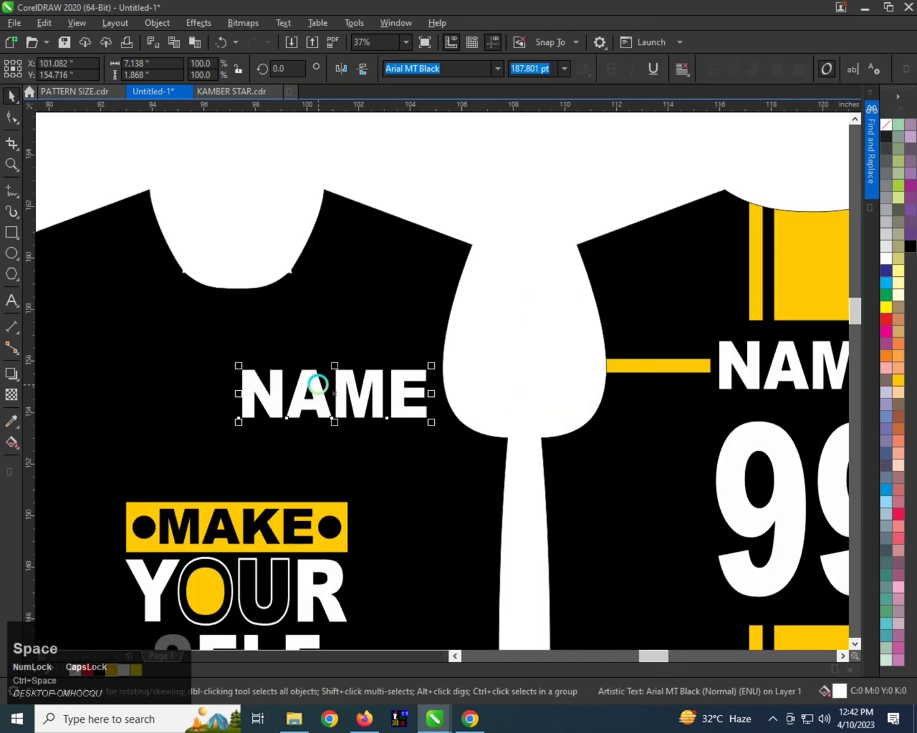
double_click(317, 385)
double_click(317, 385)
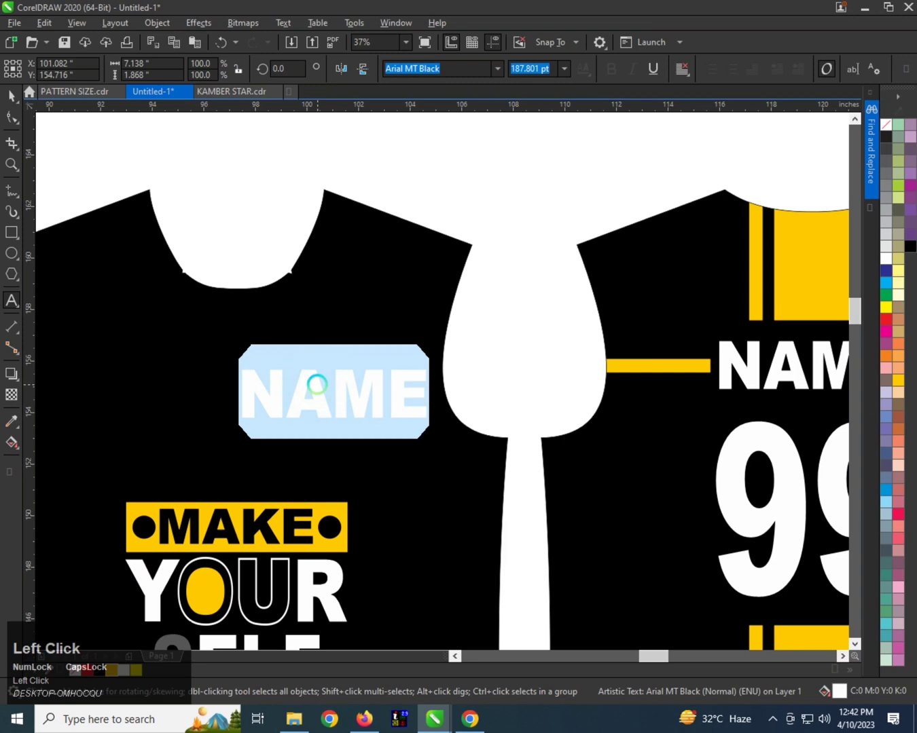
type("D")
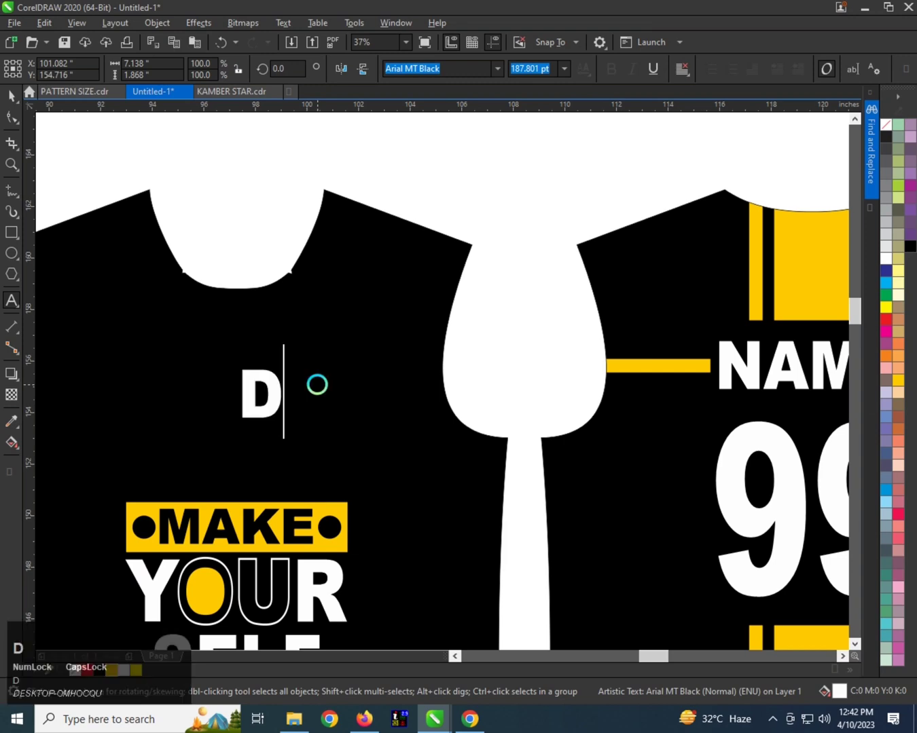
type("T")
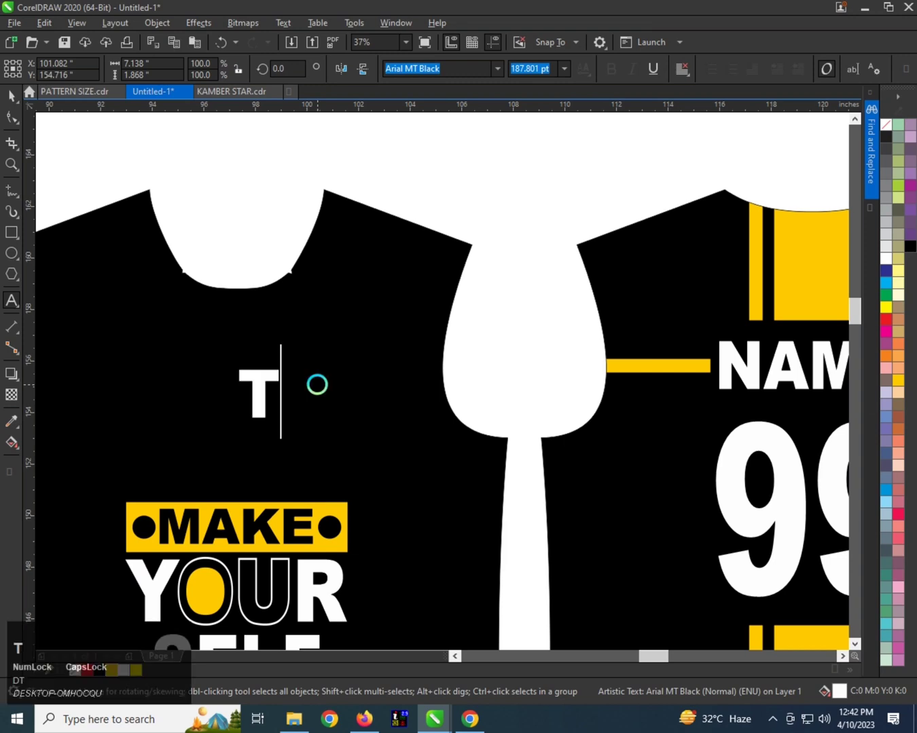
type("-SHIRT")
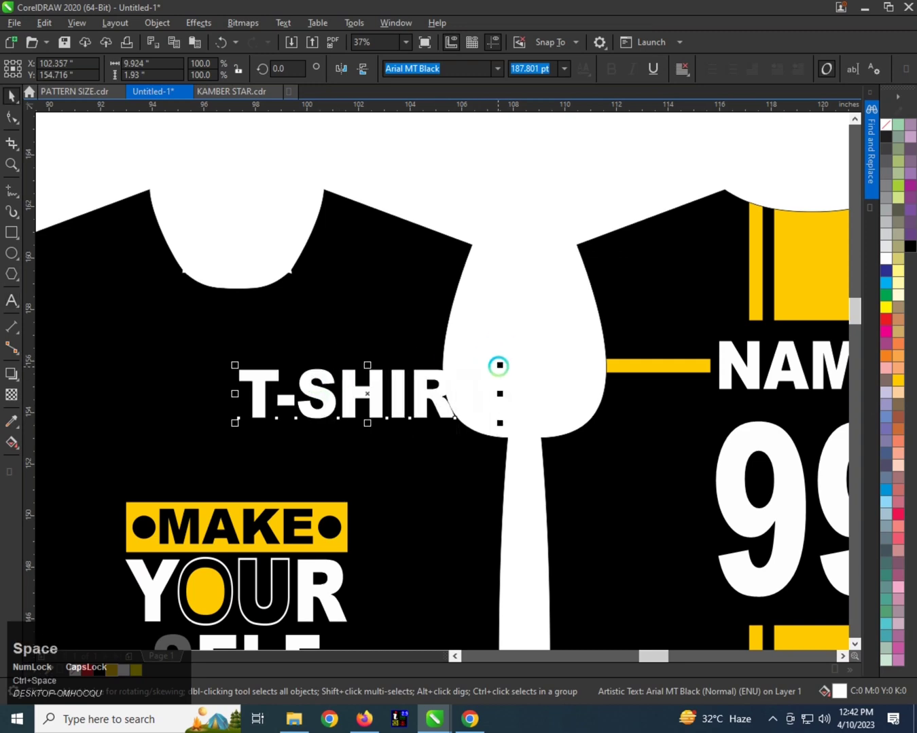
Shrink T-SHIRT, move it to the front piece's shoulder beside the neckline, and rotate it parallel to the shoulder edge.
left_click_drag(499, 366, 354, 402)
left_click_drag(295, 386, 409, 258)
left_click(380, 268)
left_click(406, 278)
scroll(316, 305, "down", 3)
left_click(313, 307)
scroll(312, 310, "up", 3)
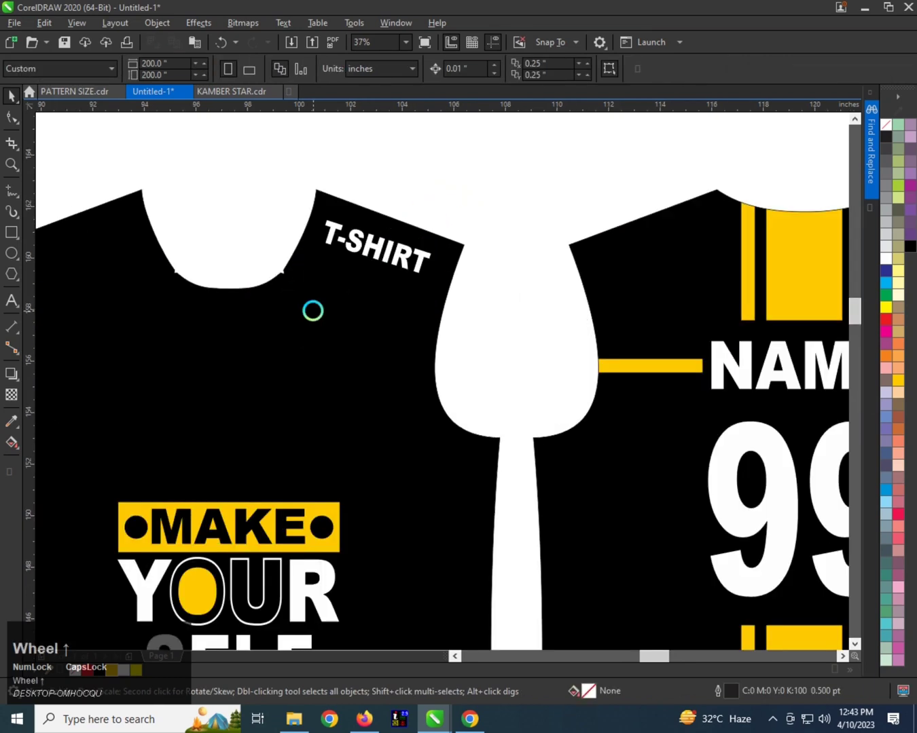
Fit the complete shirt layout in view and show it as a full-screen preview.
scroll(313, 311, "down", 3)
key("F2")
left_click_drag(537, 410, 593, 480)
key("F9")
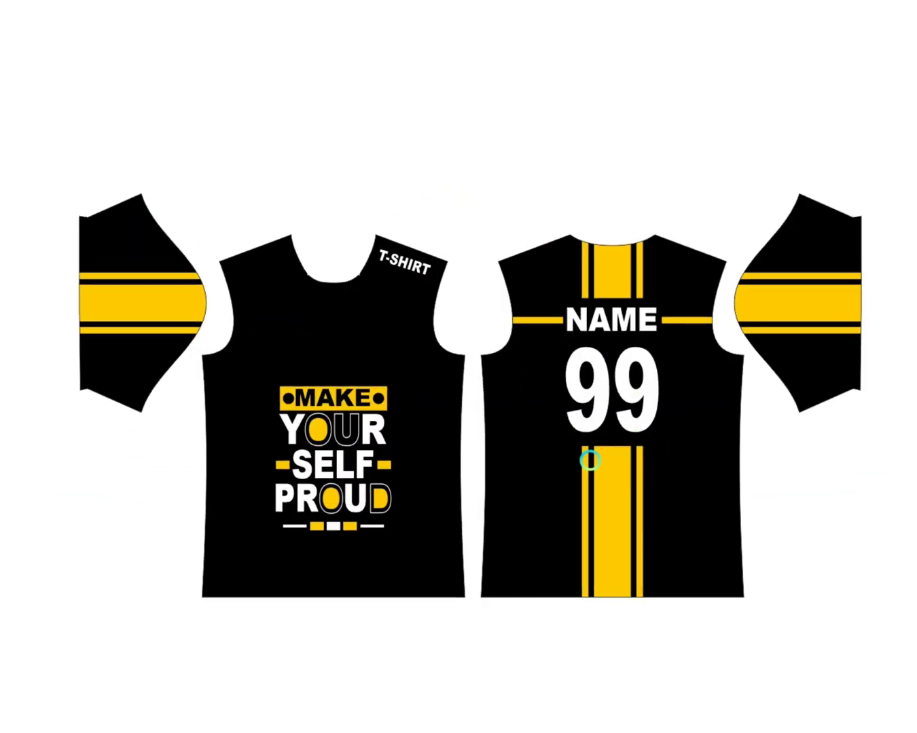